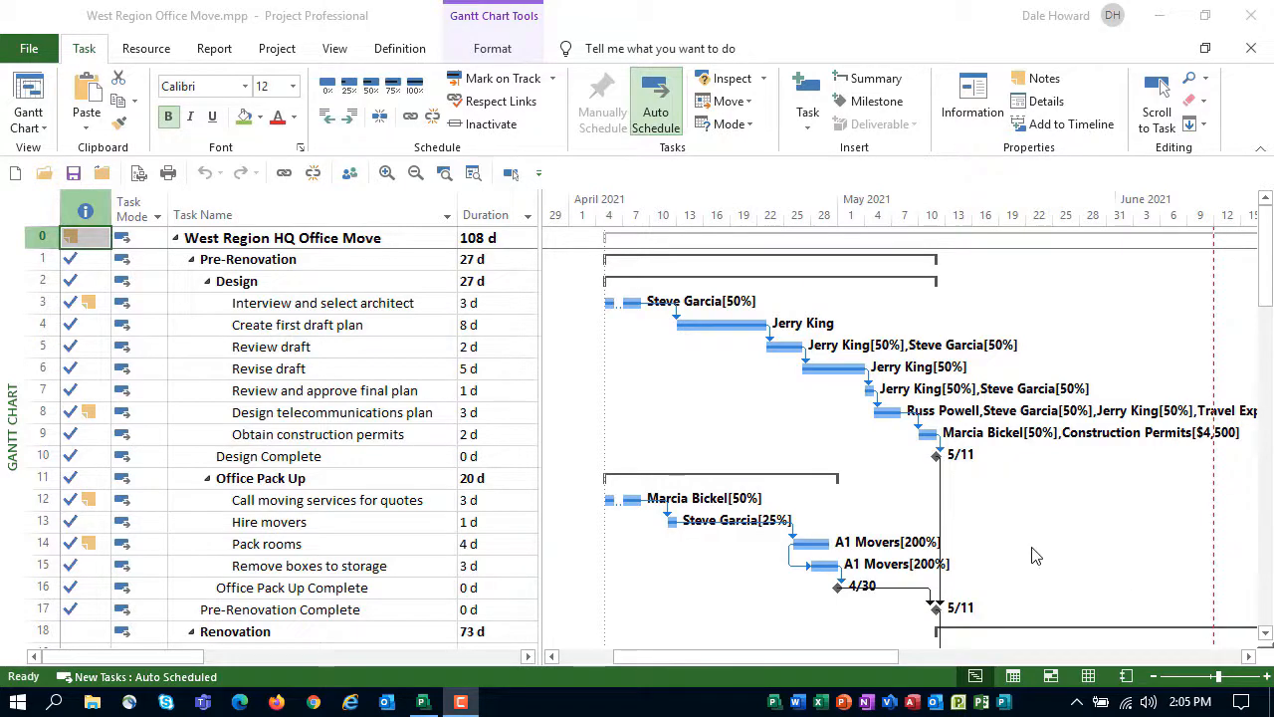
Apply a light green background to the three asbestos tasks in rows 22, 24 and 25
{"action": "scroll", "coordinate": [756, 465], "scroll_direction": "down", "scroll_amount": 3}
{"action": "scroll", "coordinate": [757, 465], "scroll_direction": "down", "scroll_amount": 2}
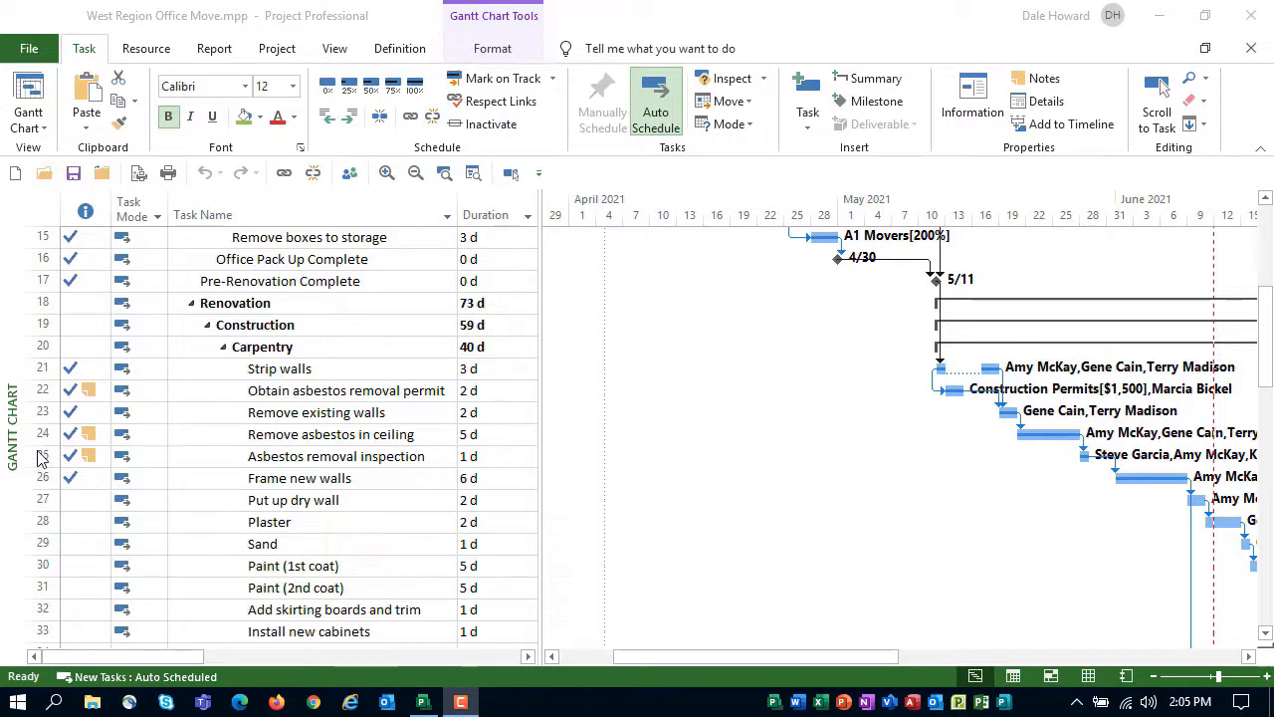
{"action": "left_click", "coordinate": [44, 394]}
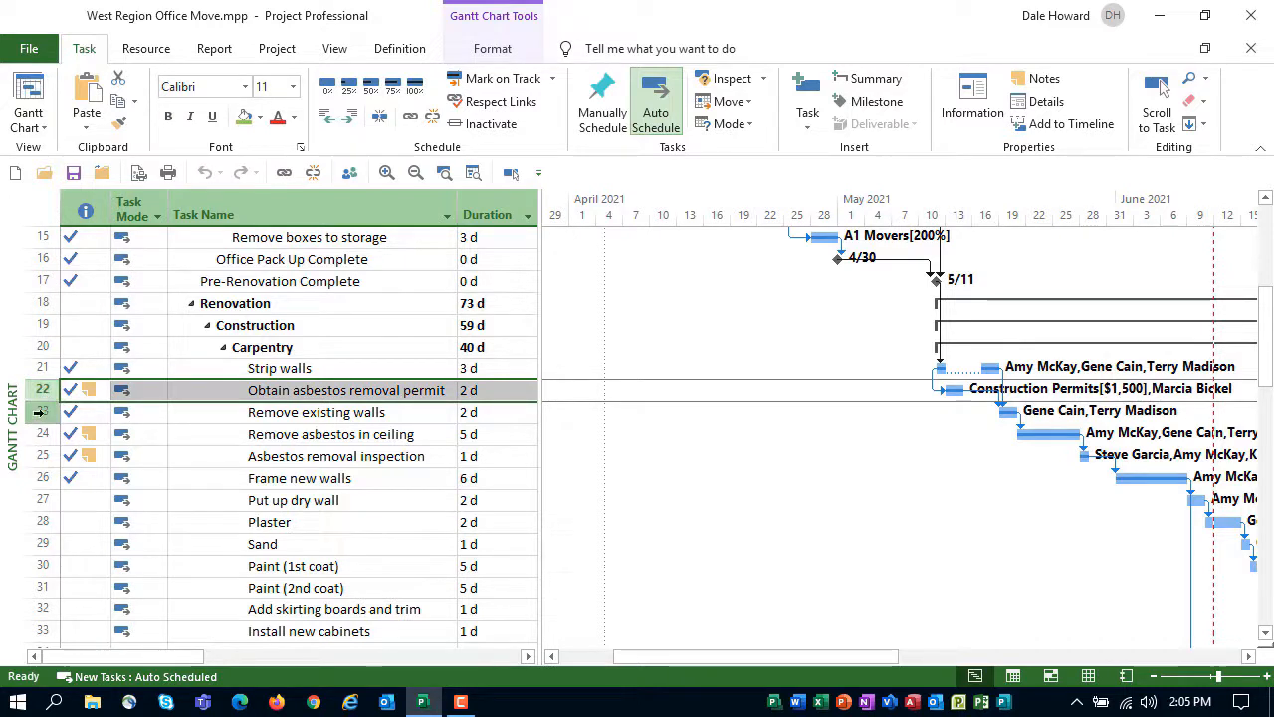
{"action": "left_click", "coordinate": [37, 434], "text": "ctrl"}
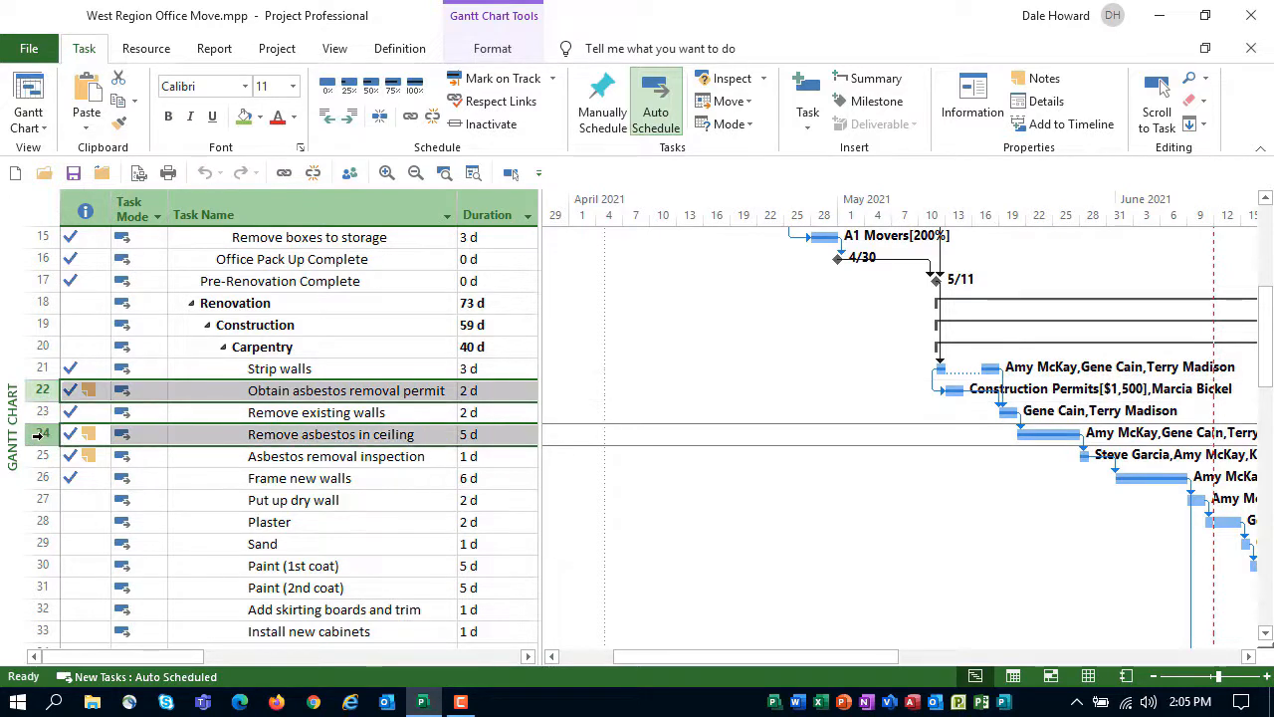
{"action": "left_click", "coordinate": [37, 456], "text": "ctrl"}
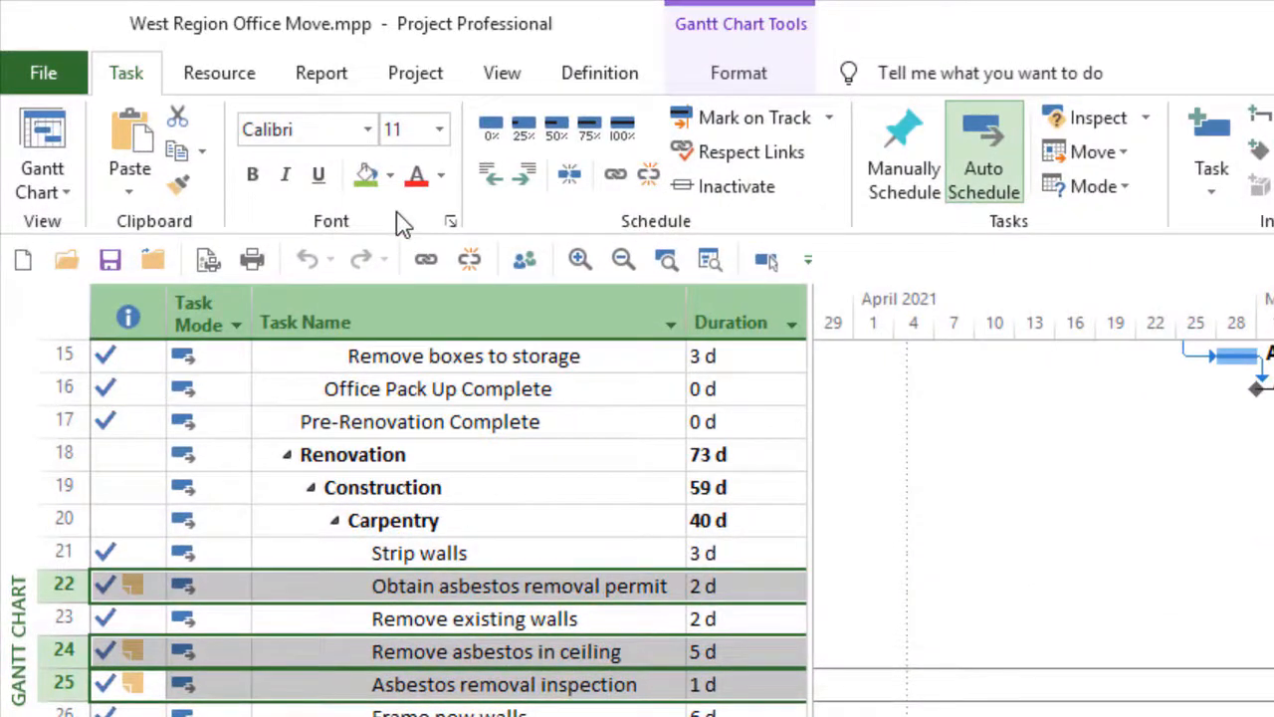
{"action": "left_click", "coordinate": [389, 177]}
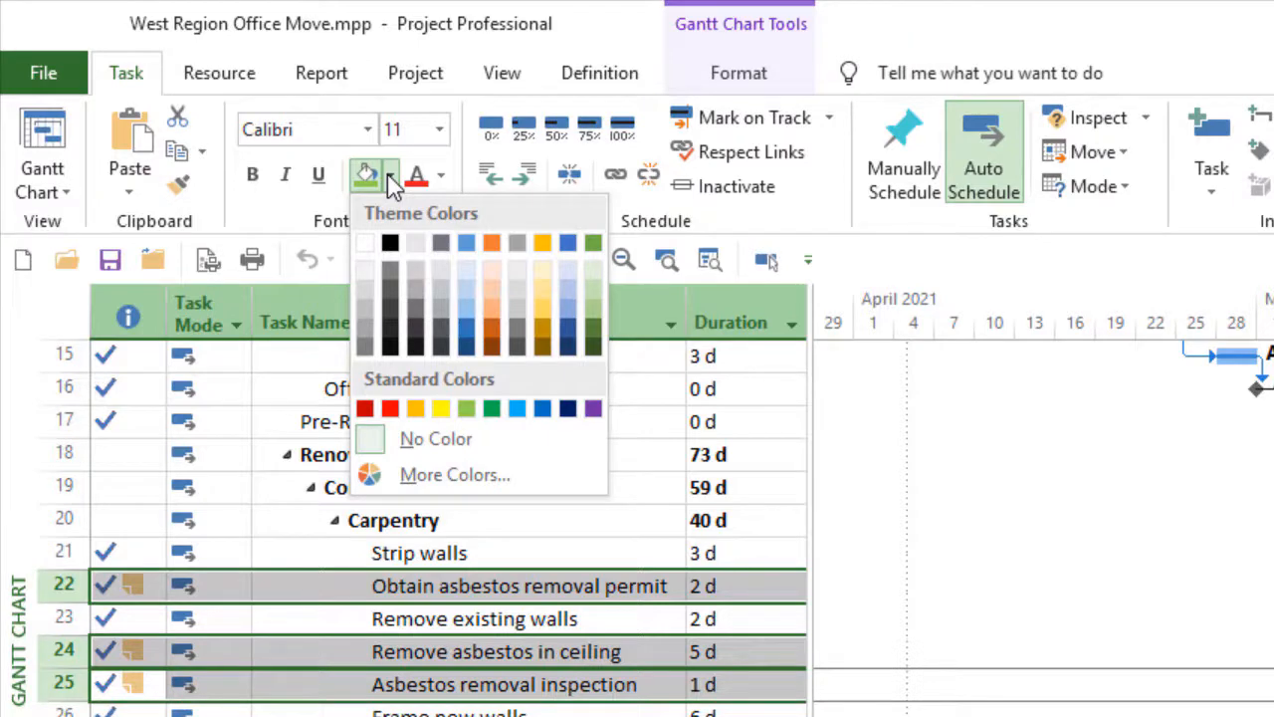
{"action": "left_click", "coordinate": [468, 413]}
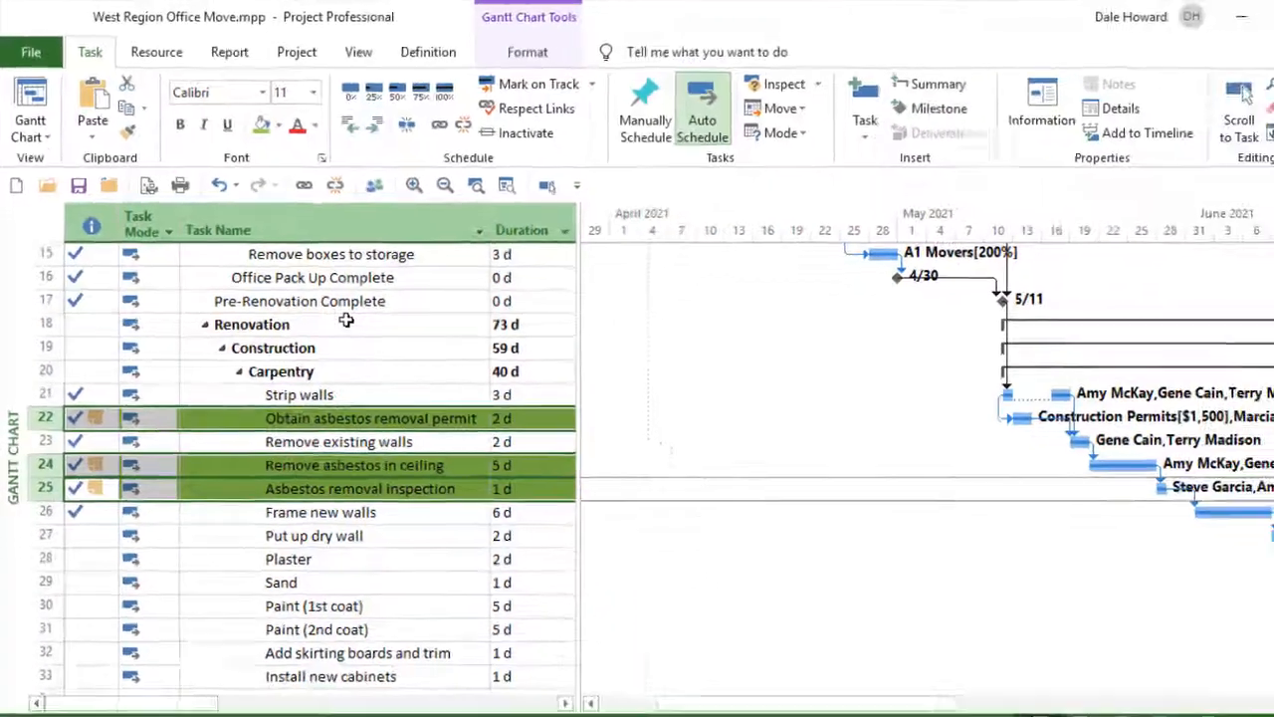
{"action": "left_click", "coordinate": [346, 320]}
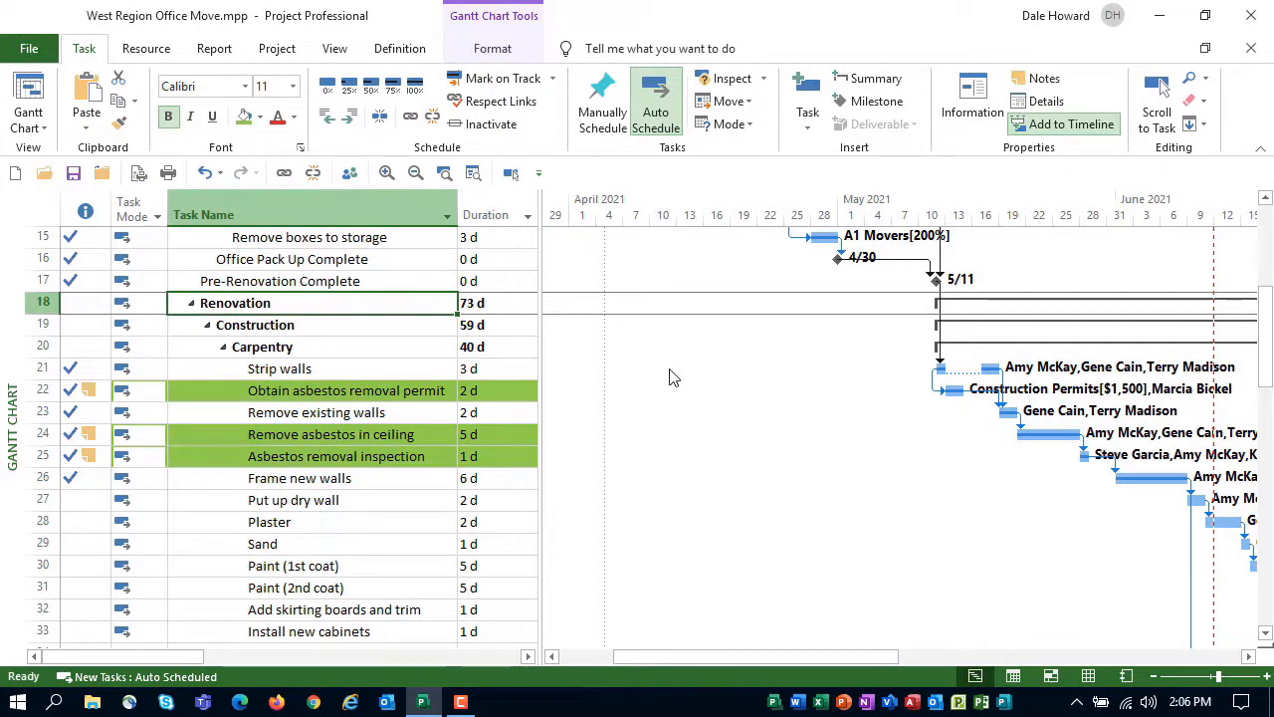
{"action": "mouse_move", "coordinate": [542, 450]}
{"action": "left_mouse_down"}
{"action": "mouse_move", "coordinate": [1017, 443]}
{"action": "mouse_move", "coordinate": [646, 450]}
{"action": "mouse_move", "coordinate": [543, 475]}
{"action": "left_mouse_up"}
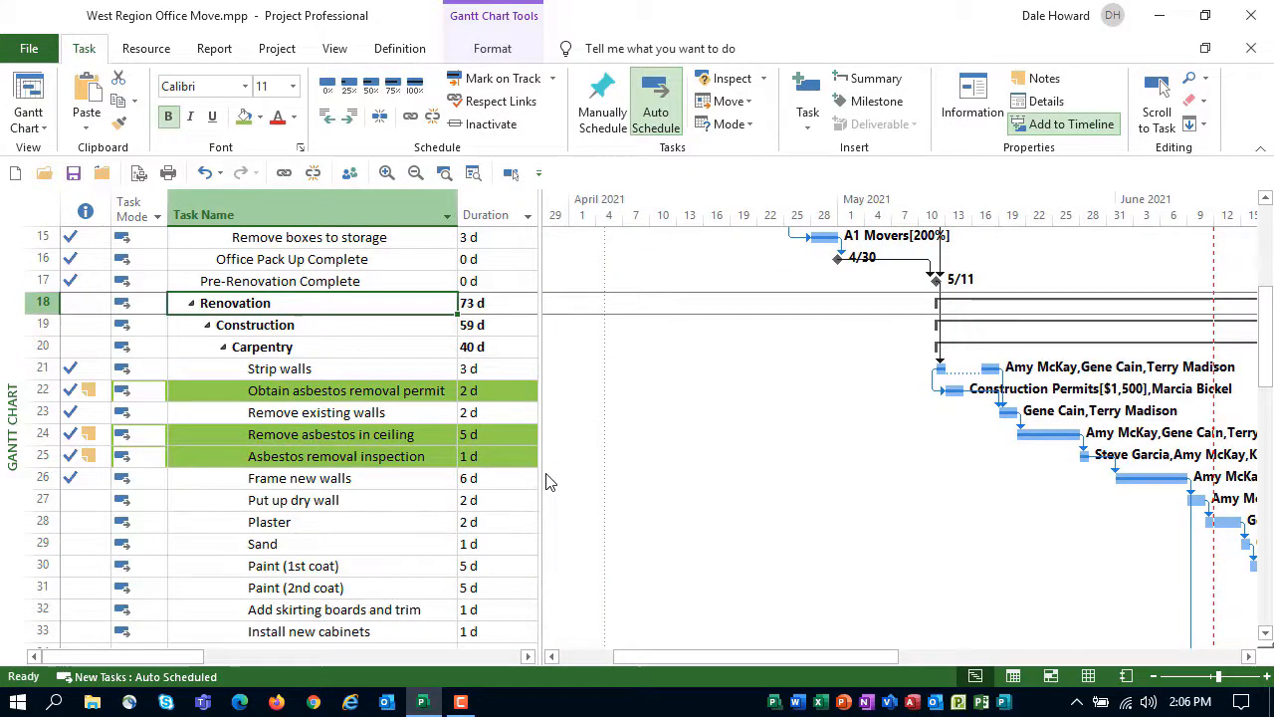
Set the text style of all summary tasks to a Blue, Lighter 60% background colour
{"action": "scroll", "coordinate": [548, 480], "scroll_direction": "up", "scroll_amount": 5}
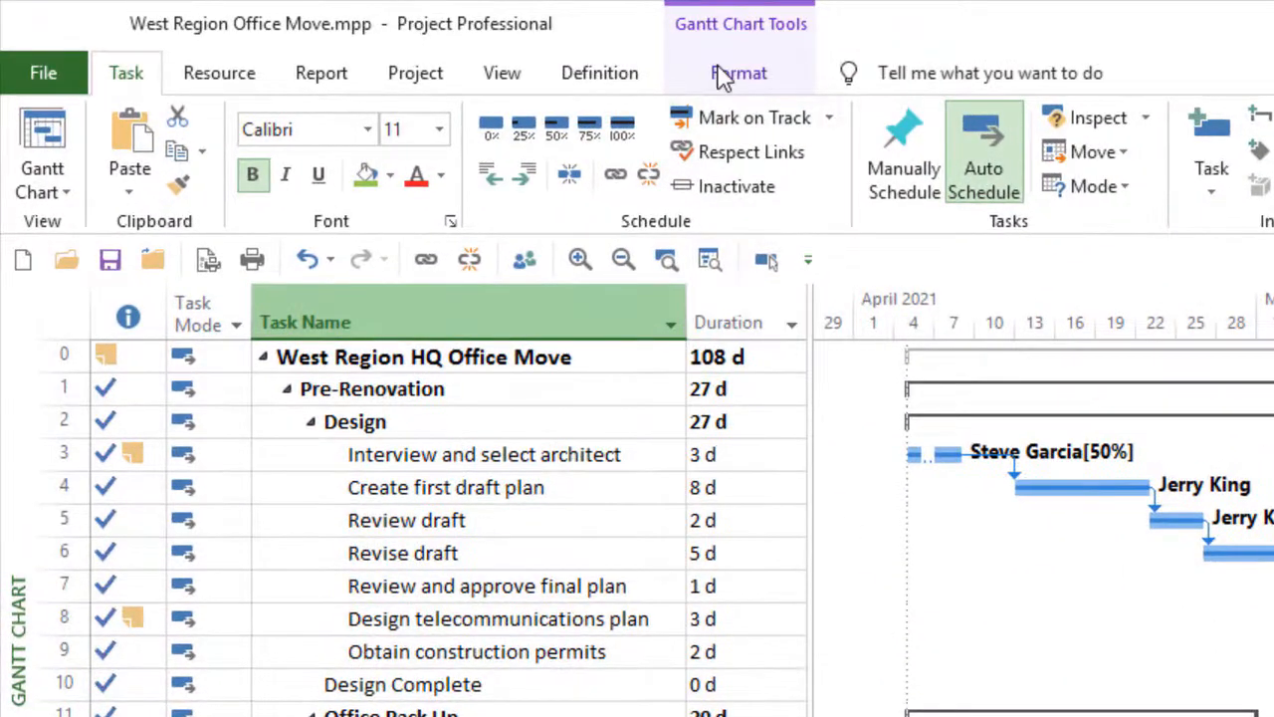
{"action": "left_click", "coordinate": [723, 78]}
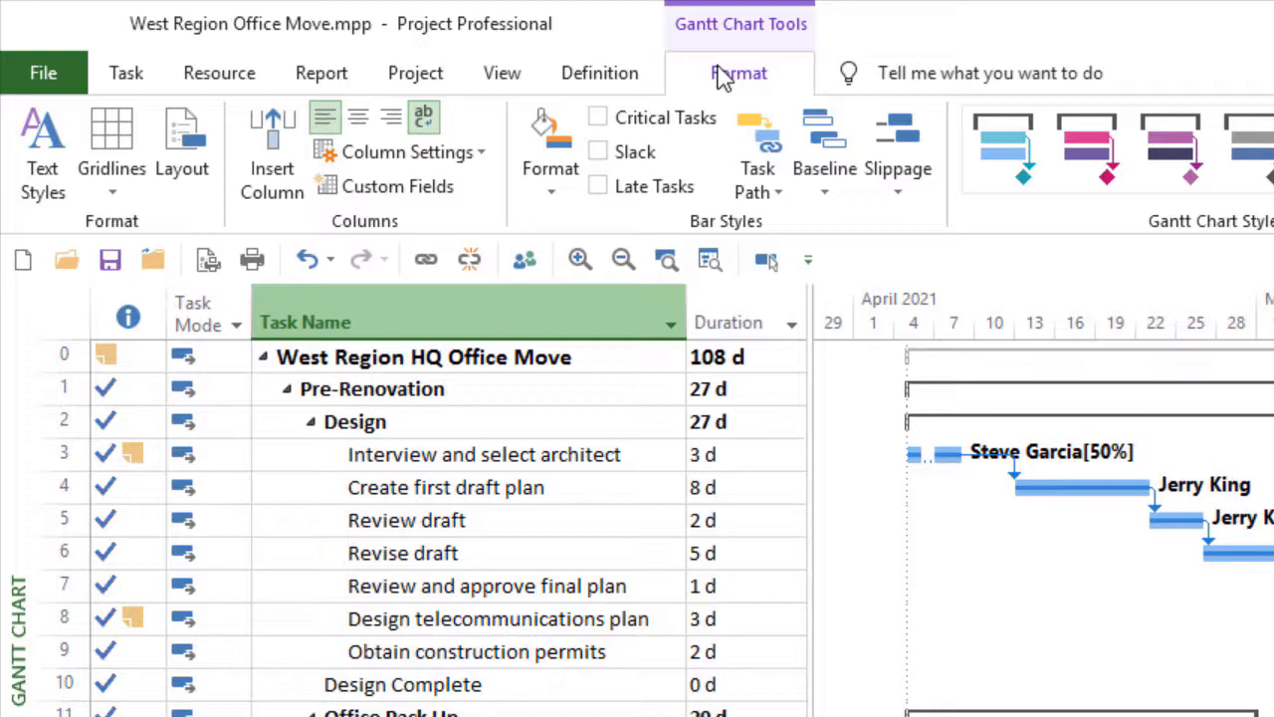
{"action": "left_click", "coordinate": [52, 159]}
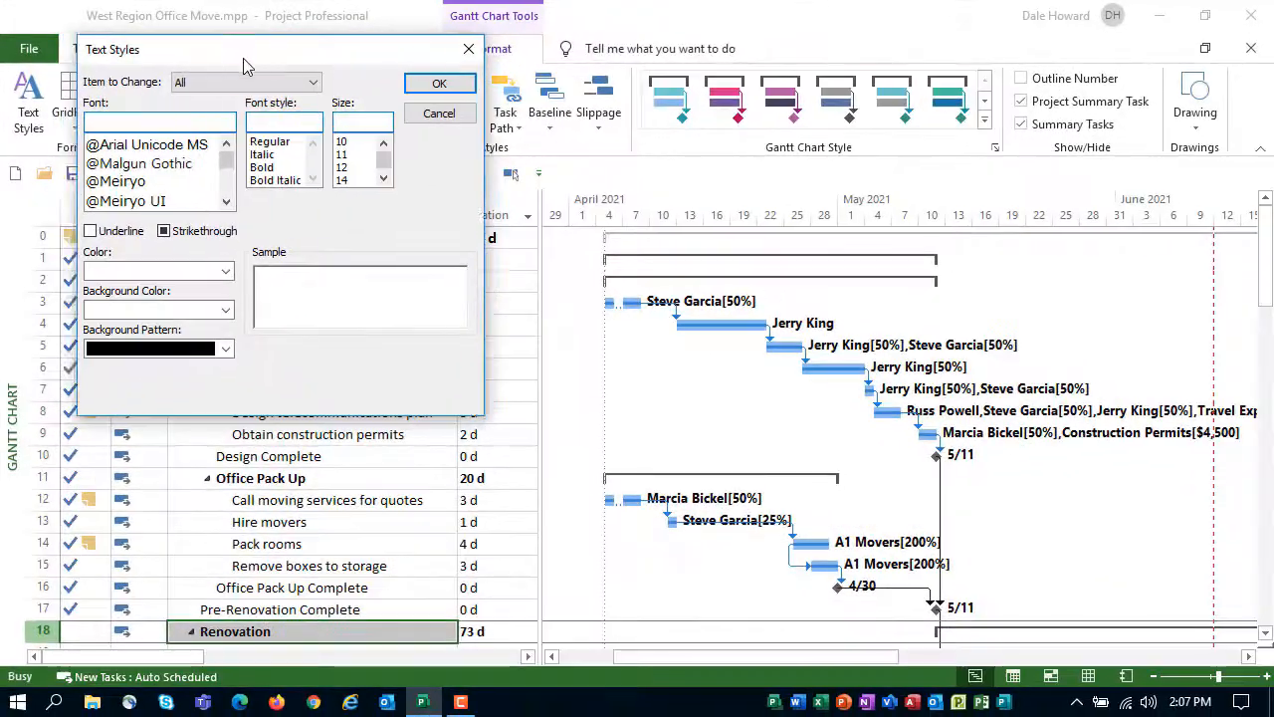
{"action": "left_click_drag", "start_coordinate": [196, 59], "coordinate": [500, 86]}
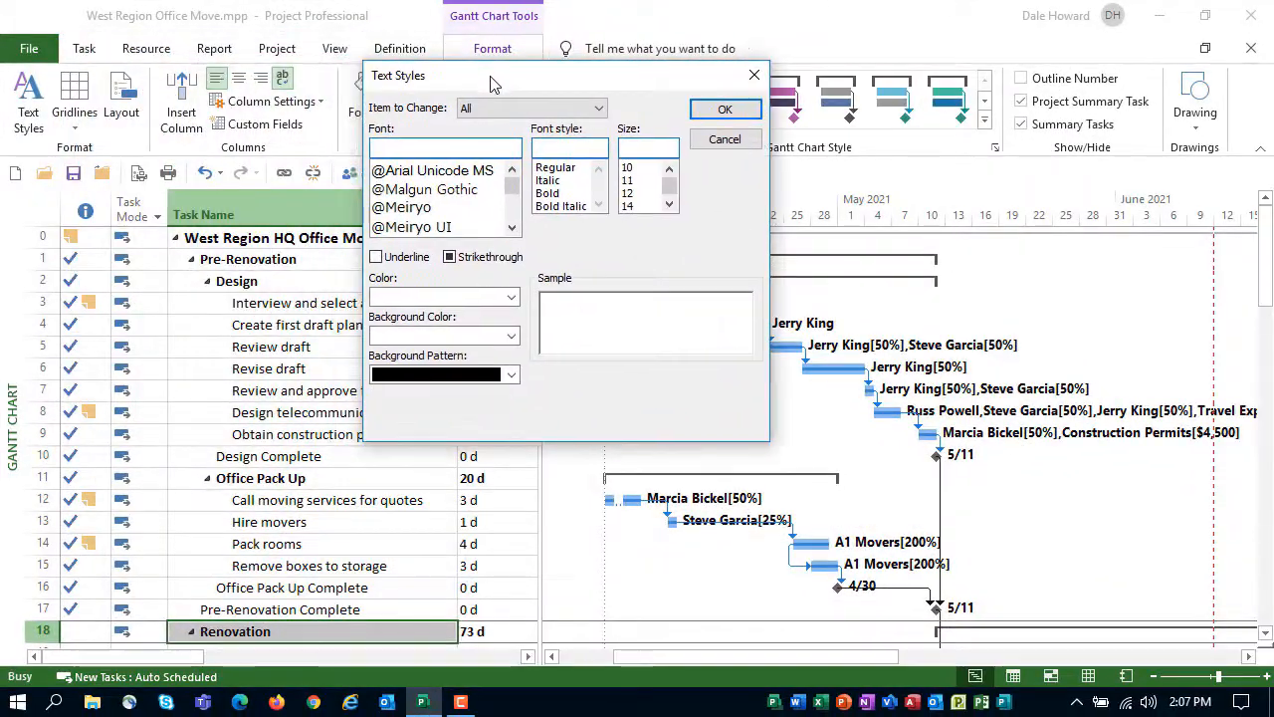
{"action": "left_click", "coordinate": [598, 112]}
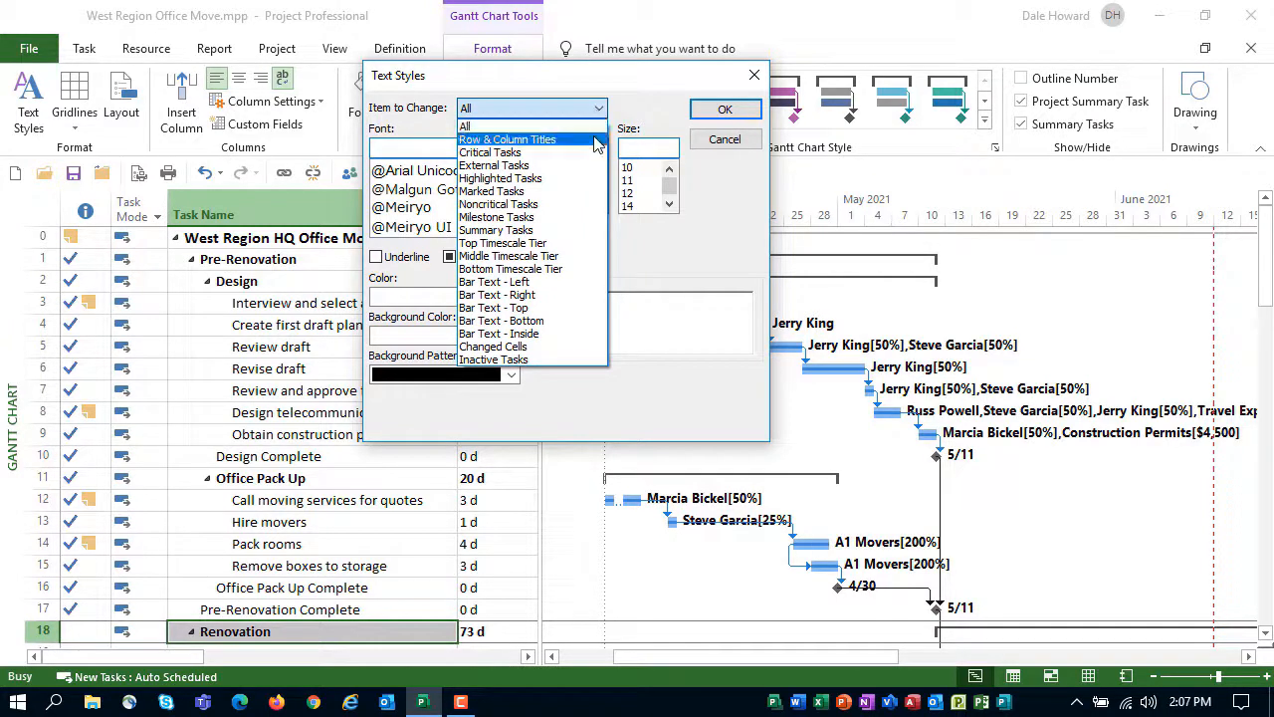
{"action": "left_click", "coordinate": [564, 231]}
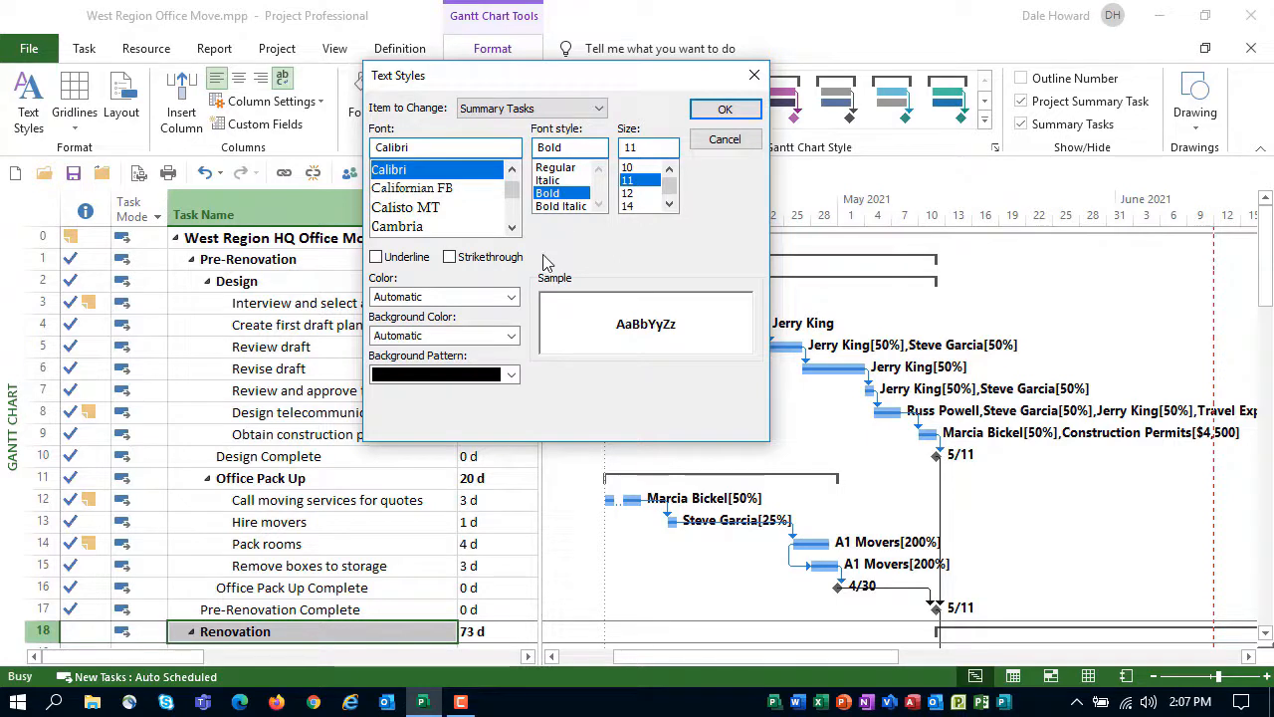
{"action": "left_click", "coordinate": [511, 337]}
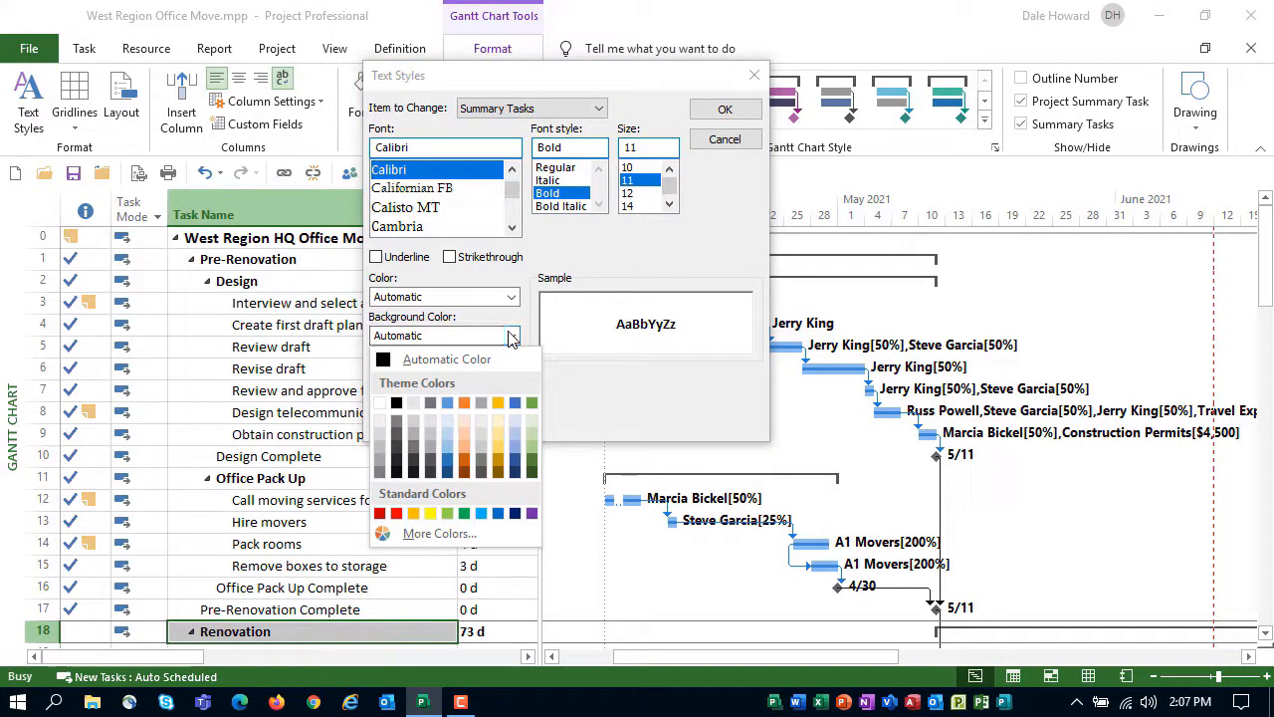
{"action": "left_click", "coordinate": [515, 435]}
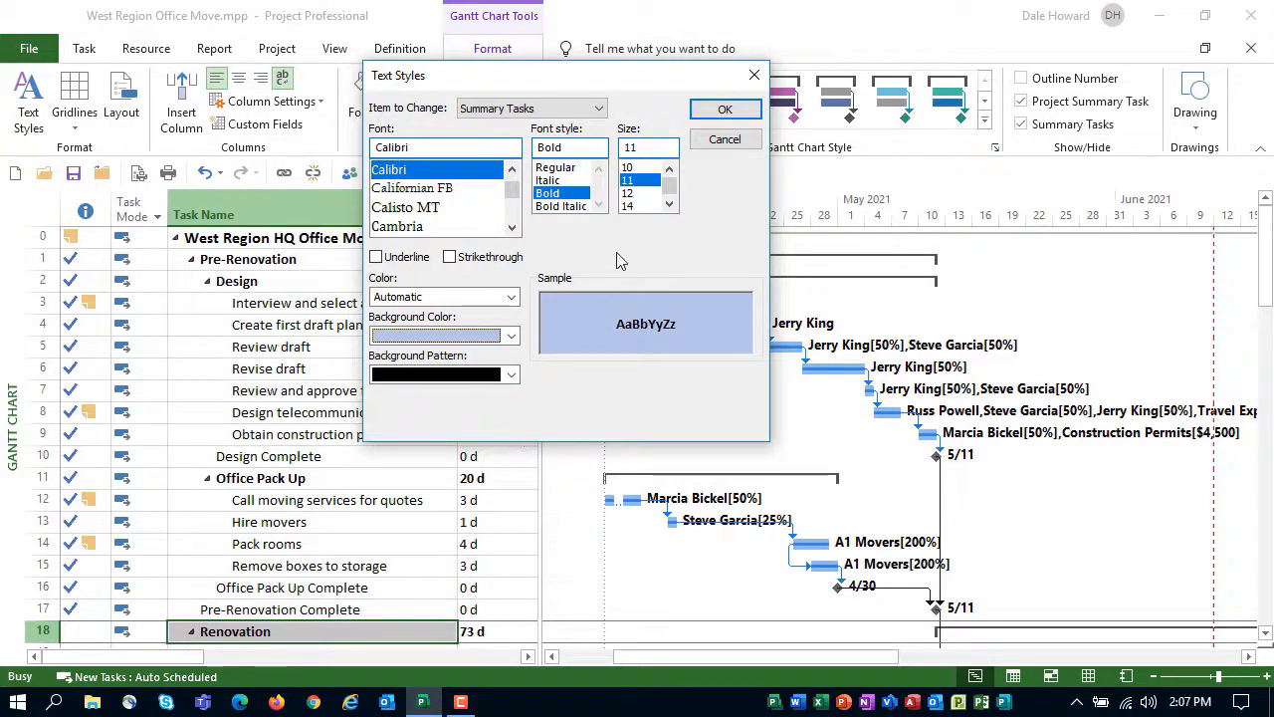
{"action": "left_click", "coordinate": [709, 115]}
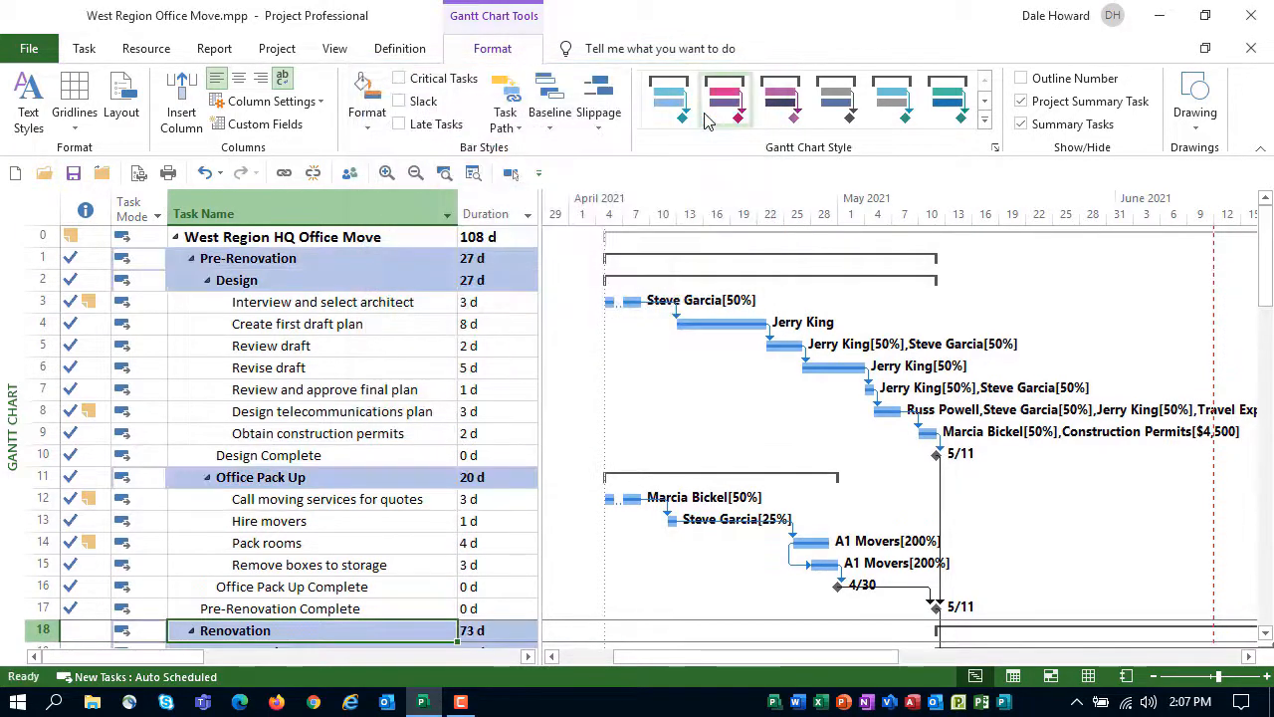
Review the summary task formatting throughout the task list, from the first phase down to the project's end
{"action": "scroll", "coordinate": [576, 369], "scroll_direction": "down", "scroll_amount": 2}
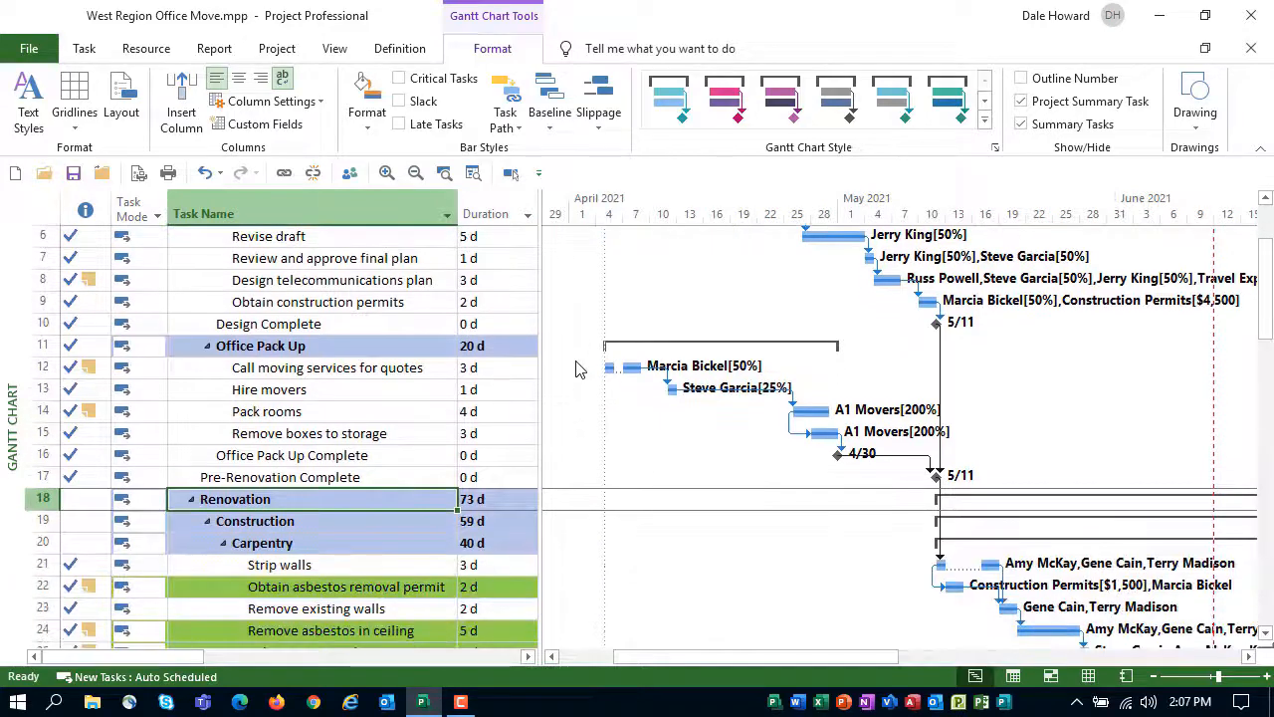
{"action": "scroll", "coordinate": [575, 368], "scroll_direction": "down", "scroll_amount": 6}
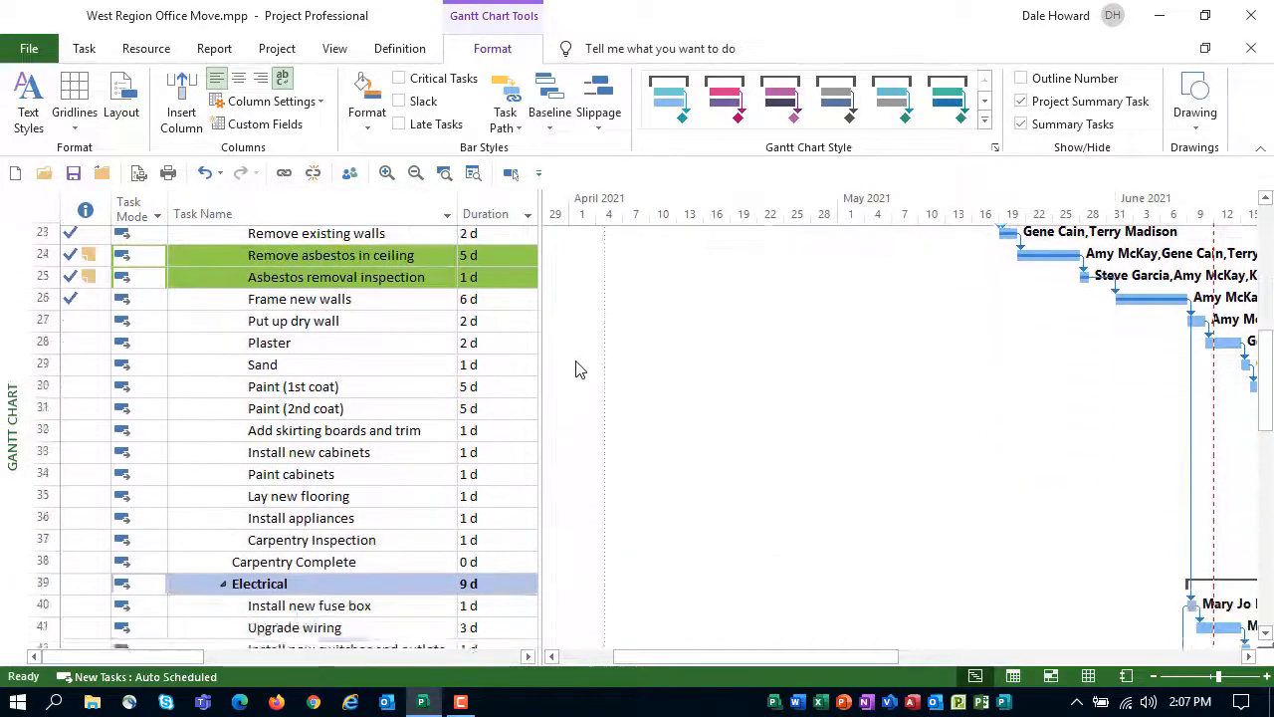
{"action": "scroll", "coordinate": [576, 368], "scroll_direction": "down", "scroll_amount": 6}
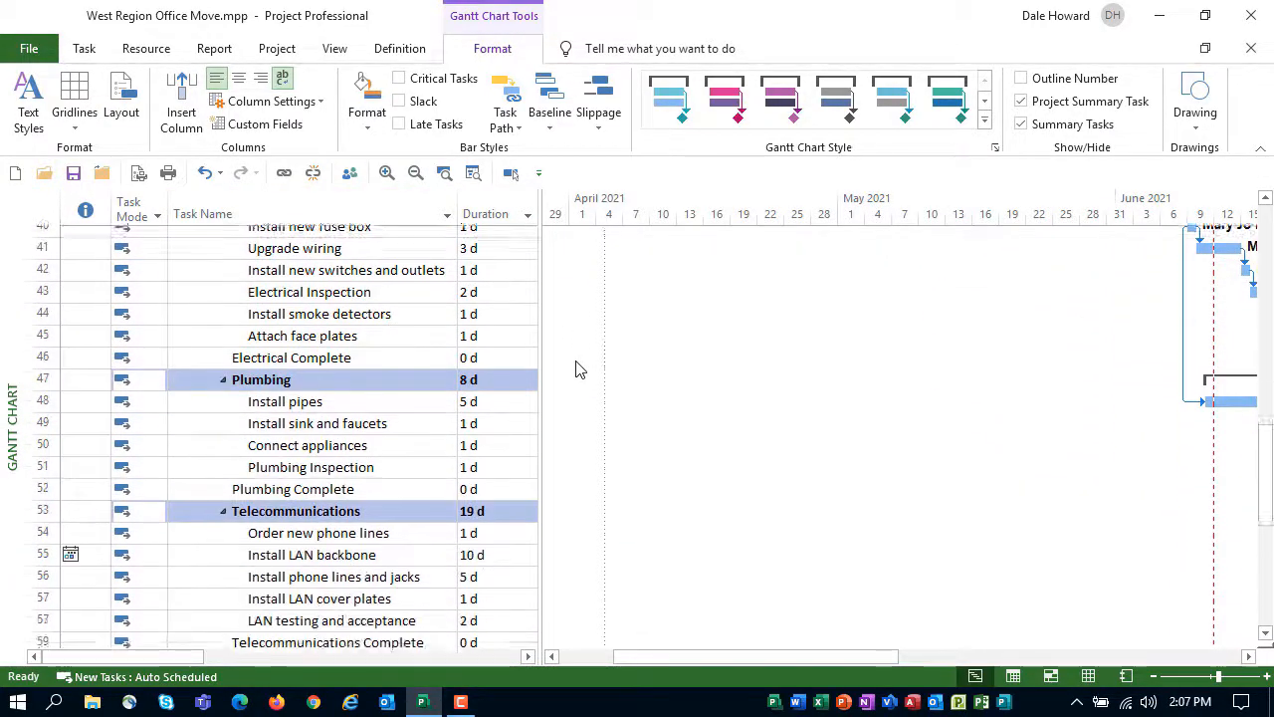
{"action": "scroll", "coordinate": [575, 369], "scroll_direction": "down", "scroll_amount": 9}
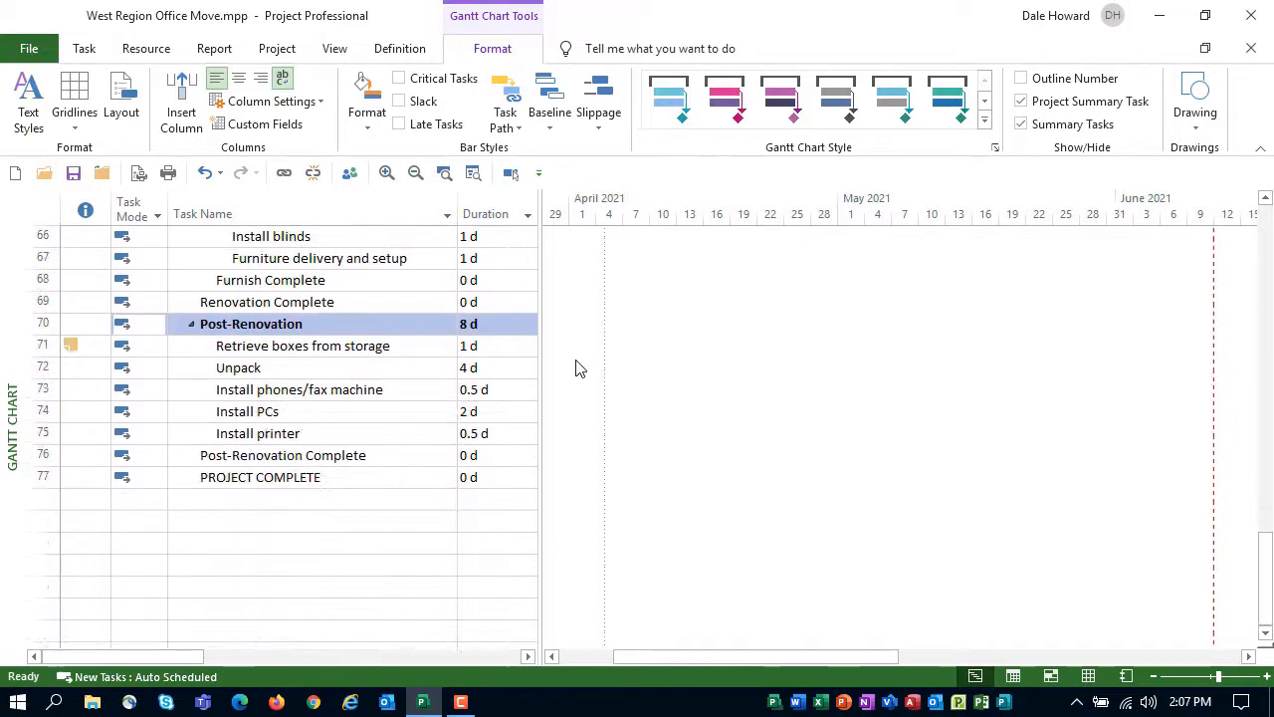
{"action": "scroll", "coordinate": [575, 368], "scroll_direction": "up", "scroll_amount": 14}
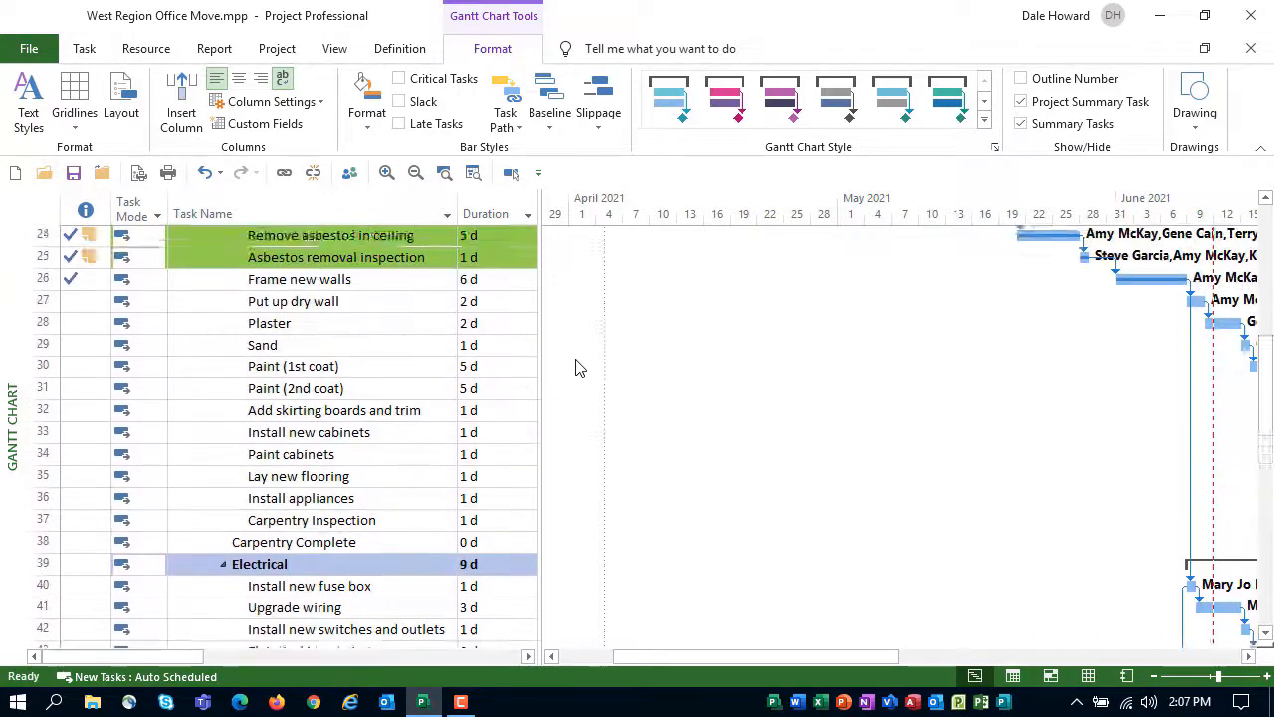
{"action": "scroll", "coordinate": [575, 368], "scroll_direction": "up", "scroll_amount": 8}
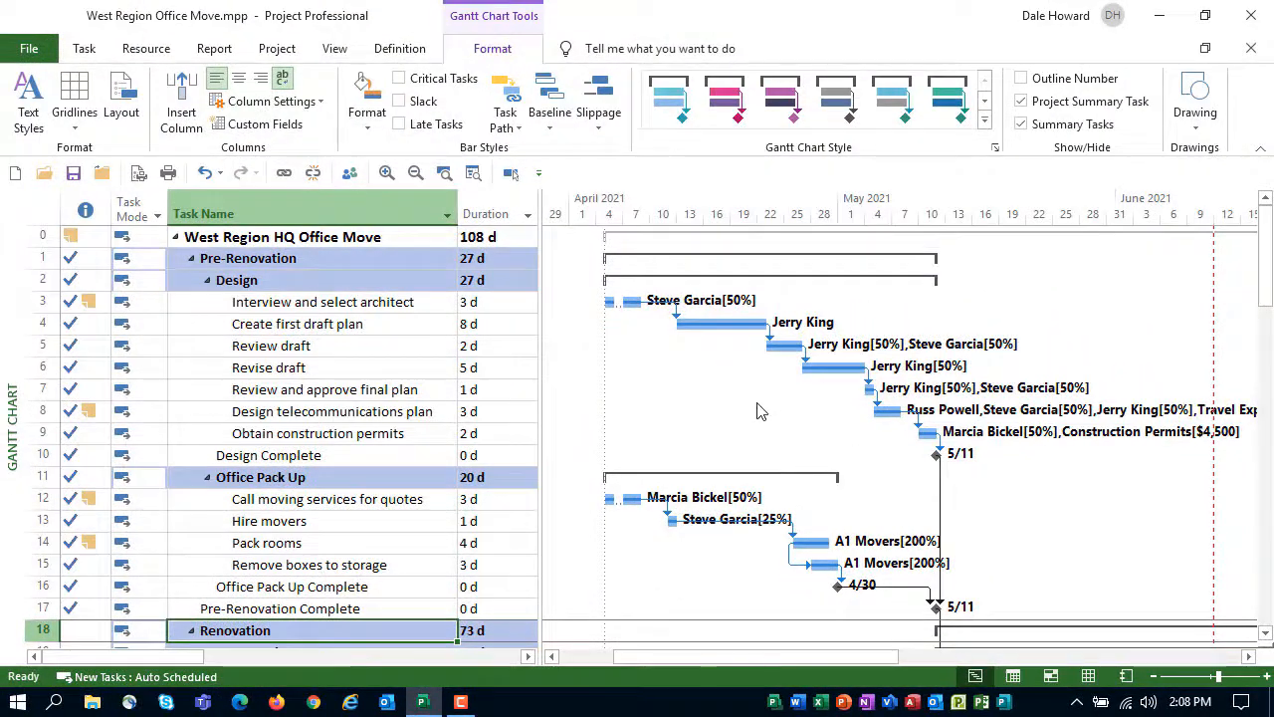
Set the text style of all milestone tasks to bold purple and check the milestone rows in the task list
{"action": "left_click", "coordinate": [33, 103]}
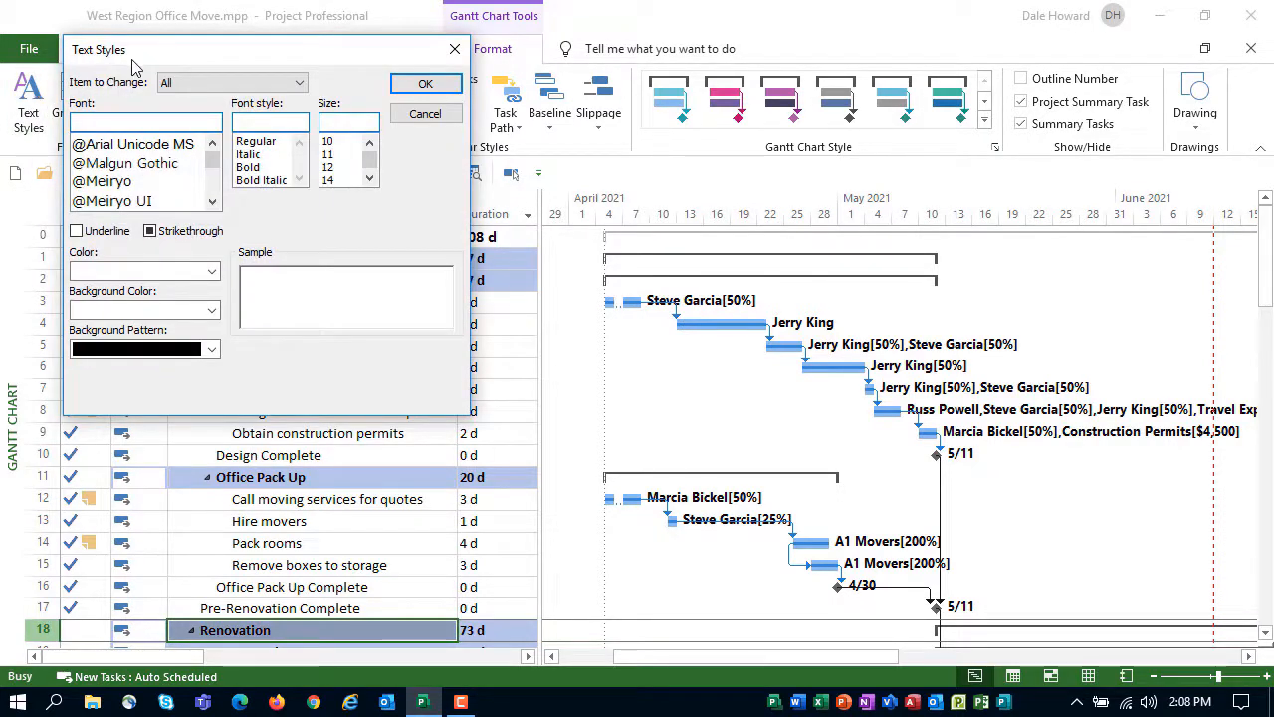
{"action": "left_click_drag", "start_coordinate": [134, 65], "coordinate": [515, 108]}
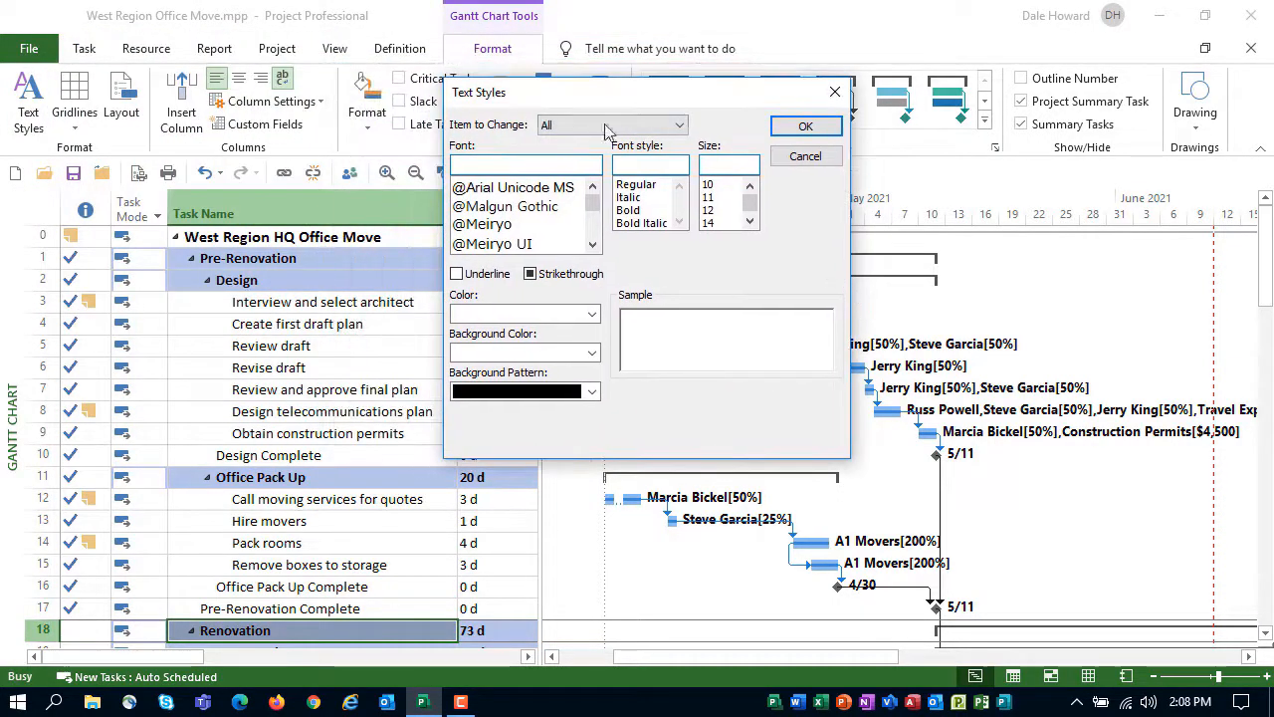
{"action": "left_click", "coordinate": [674, 129]}
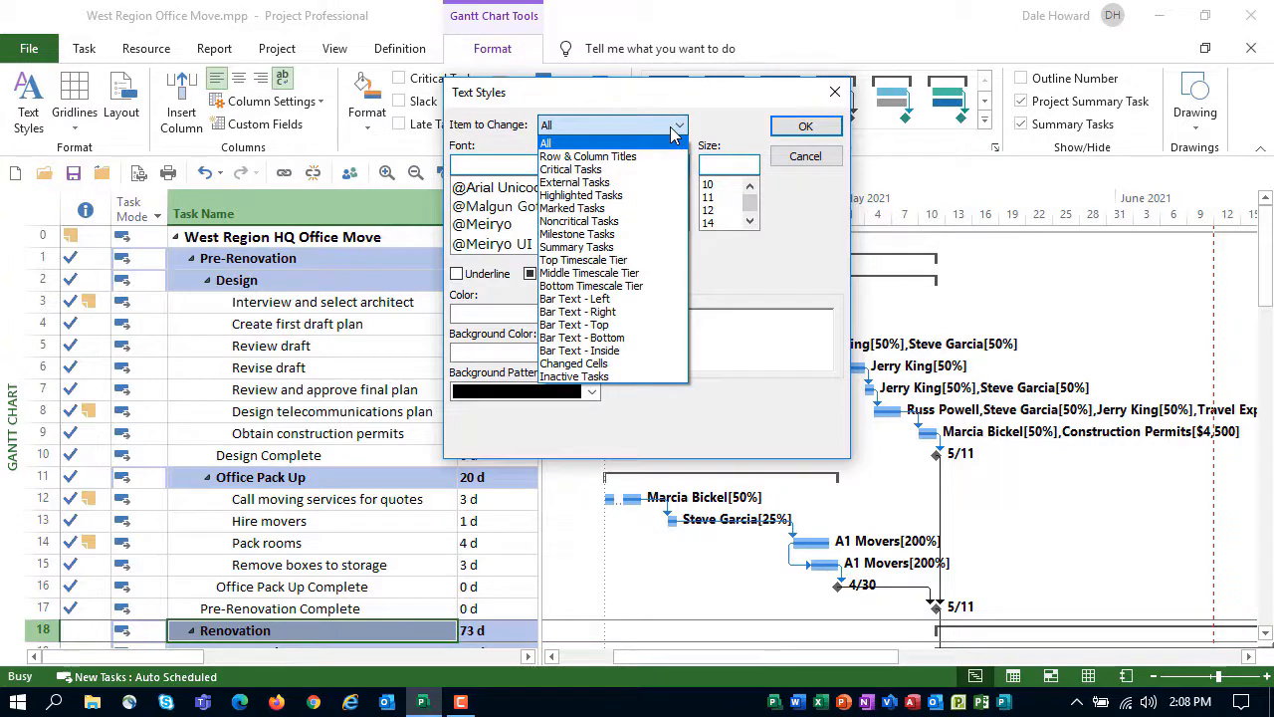
{"action": "left_click", "coordinate": [600, 235]}
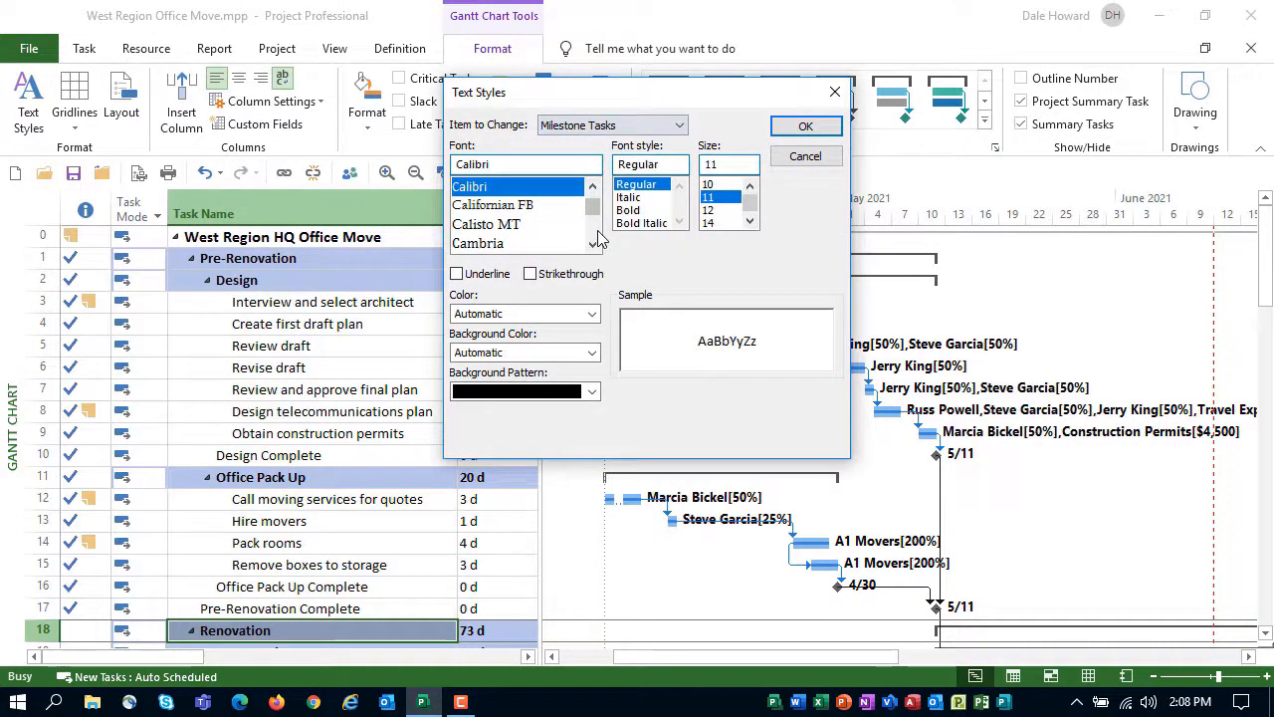
{"action": "left_click", "coordinate": [592, 314]}
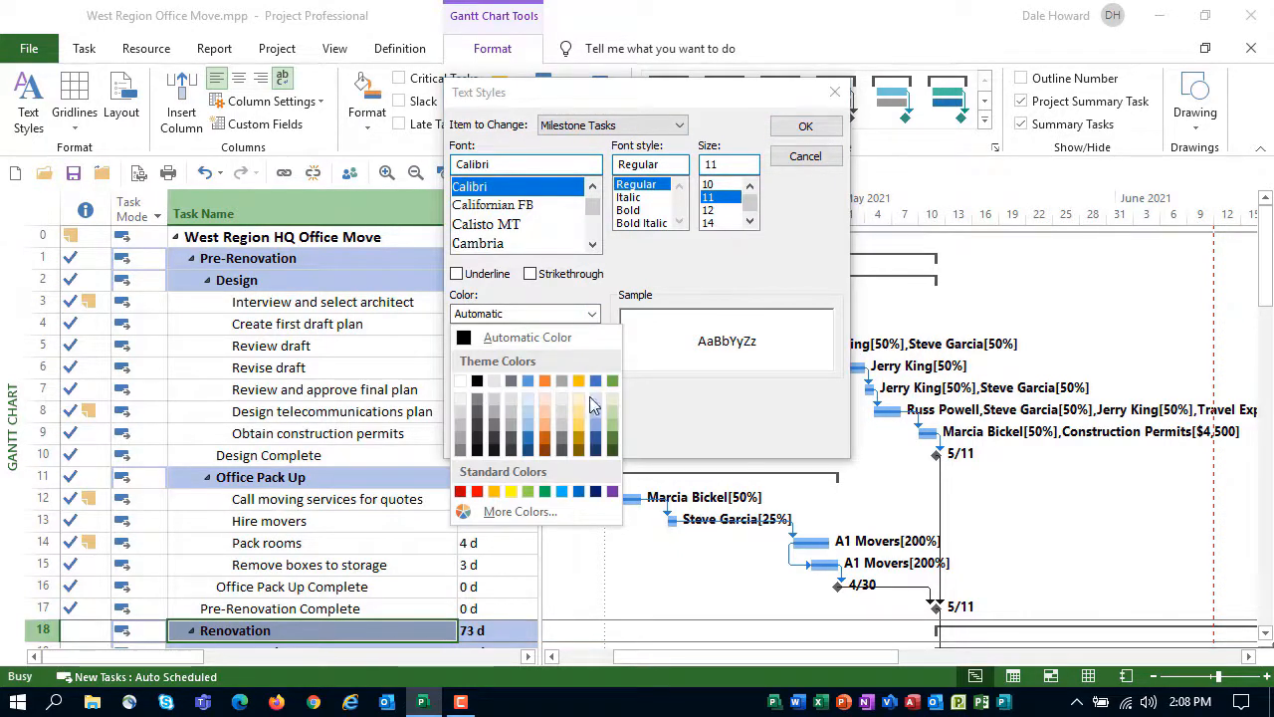
{"action": "left_click", "coordinate": [612, 492]}
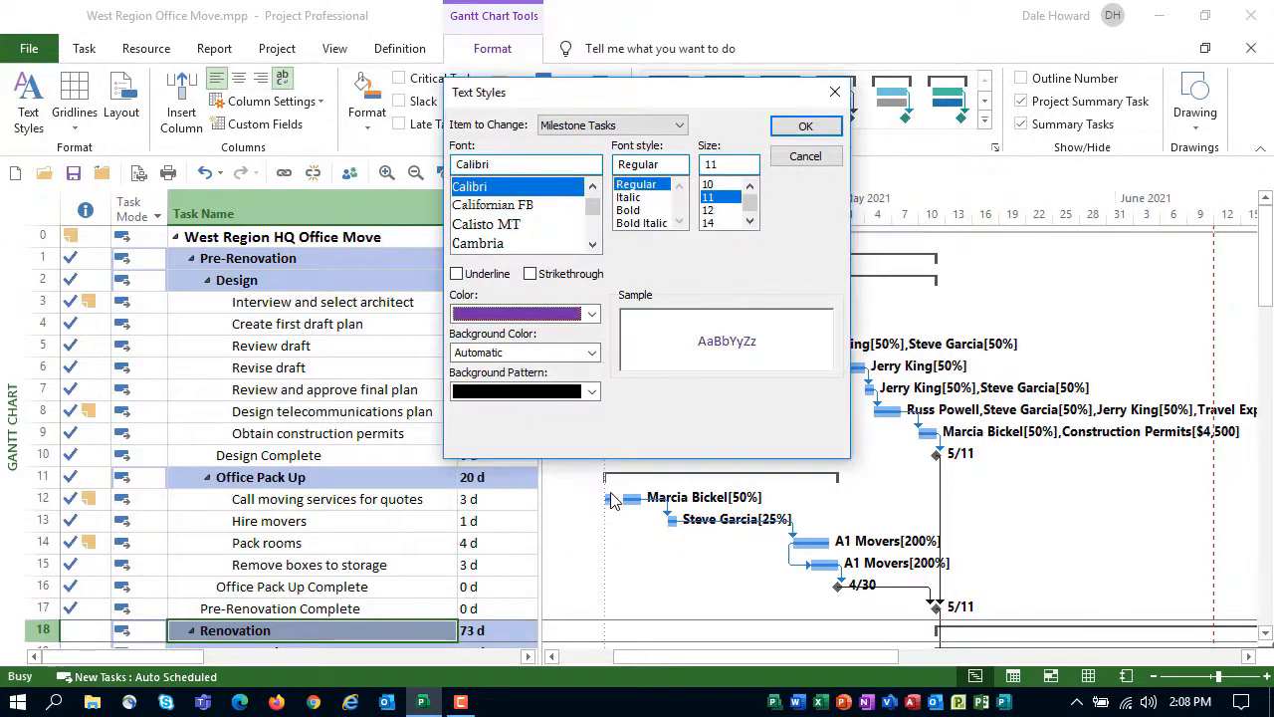
{"action": "left_click", "coordinate": [635, 210]}
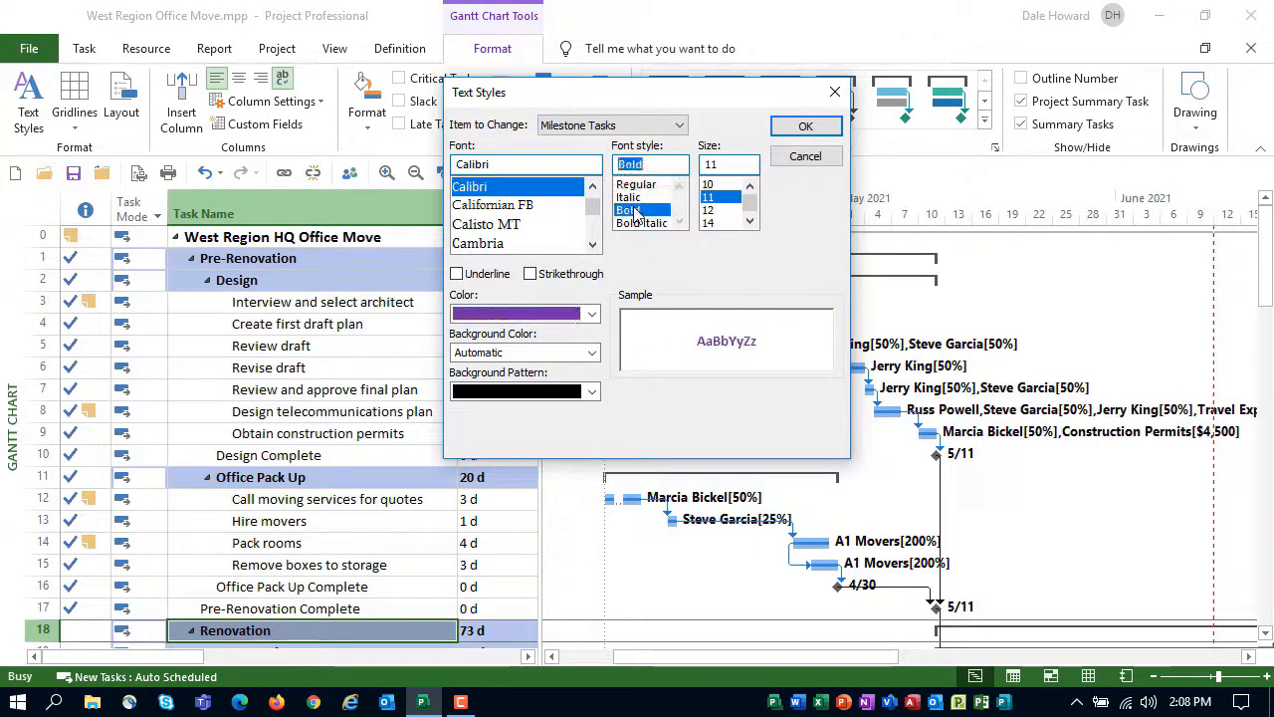
{"action": "left_click", "coordinate": [806, 126]}
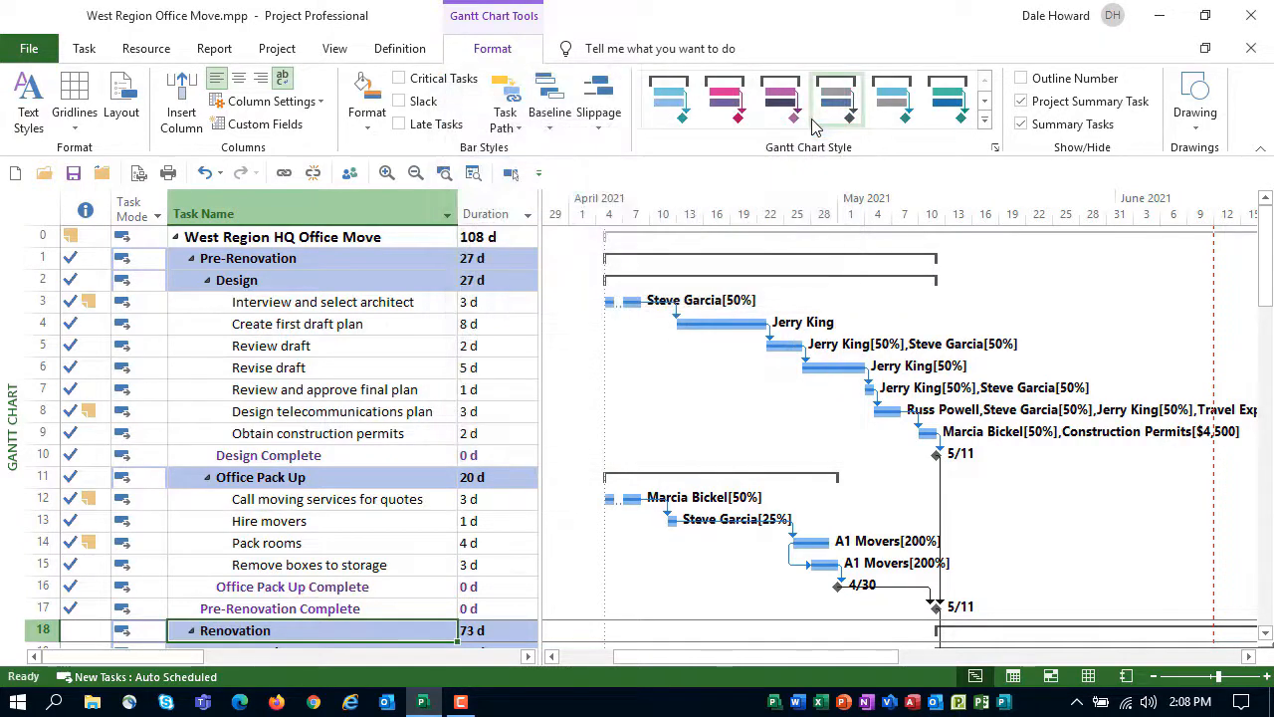
{"action": "left_click", "coordinate": [373, 455]}
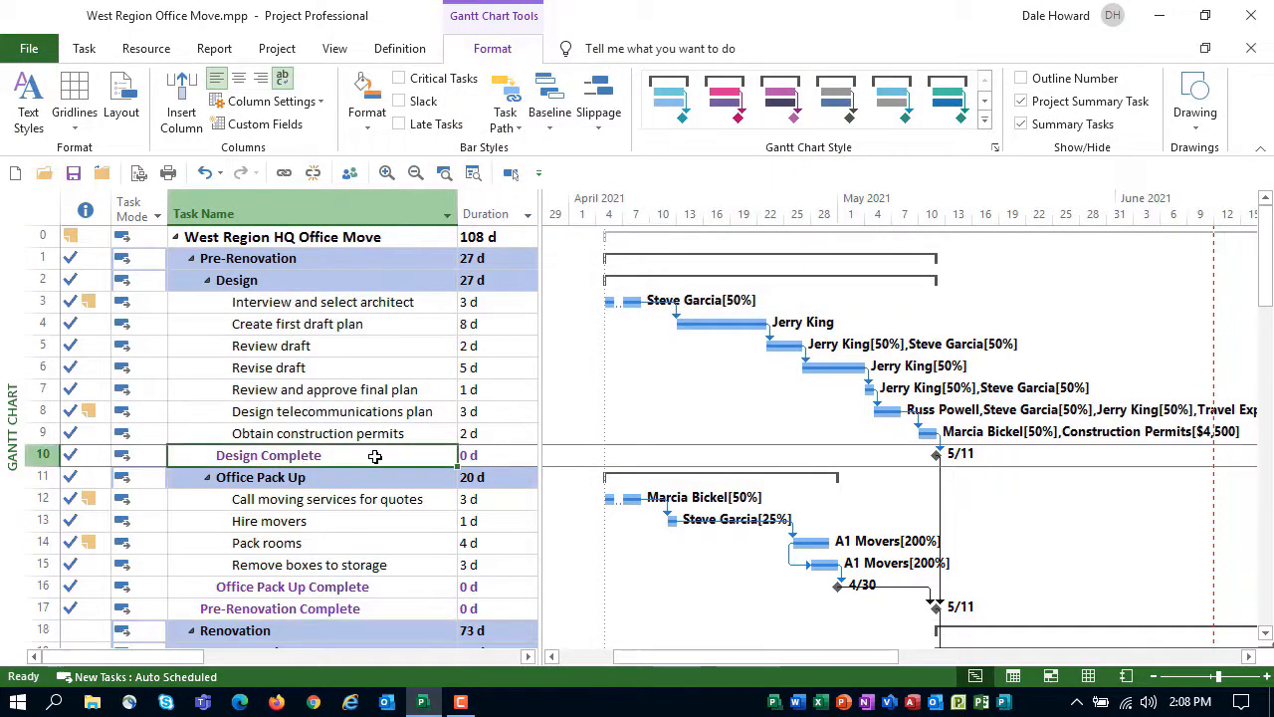
{"action": "left_click", "coordinate": [341, 586]}
{"action": "left_click", "coordinate": [372, 608]}
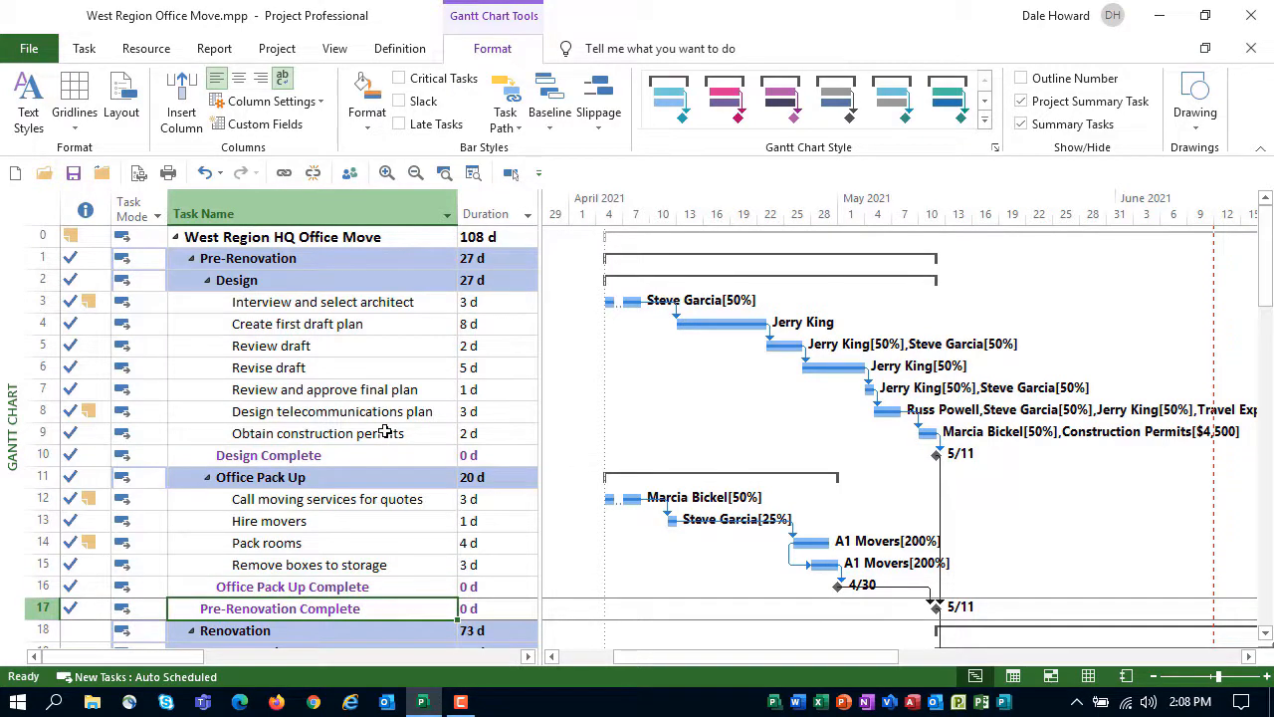
Change the Milestone bar style's start shape colour to the standard purple and check the milestone symbols in the Gantt Chart
{"action": "double_click", "coordinate": [672, 418]}
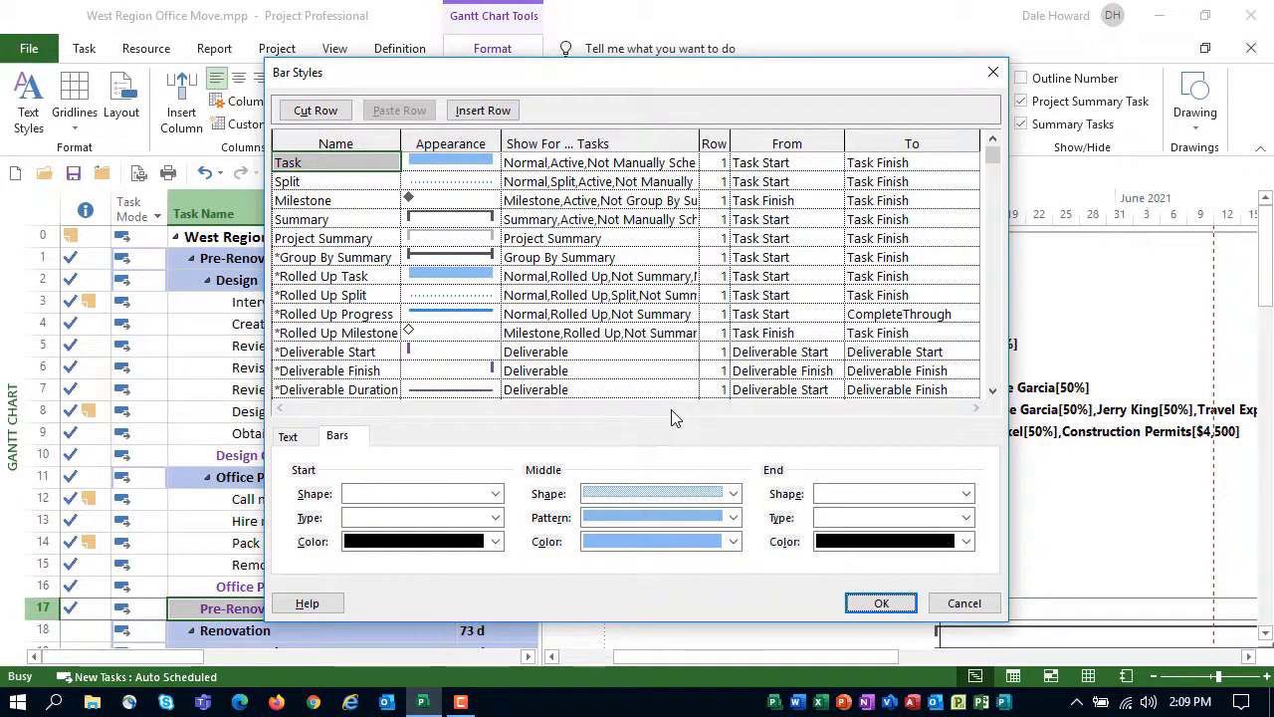
{"action": "left_click", "coordinate": [359, 202]}
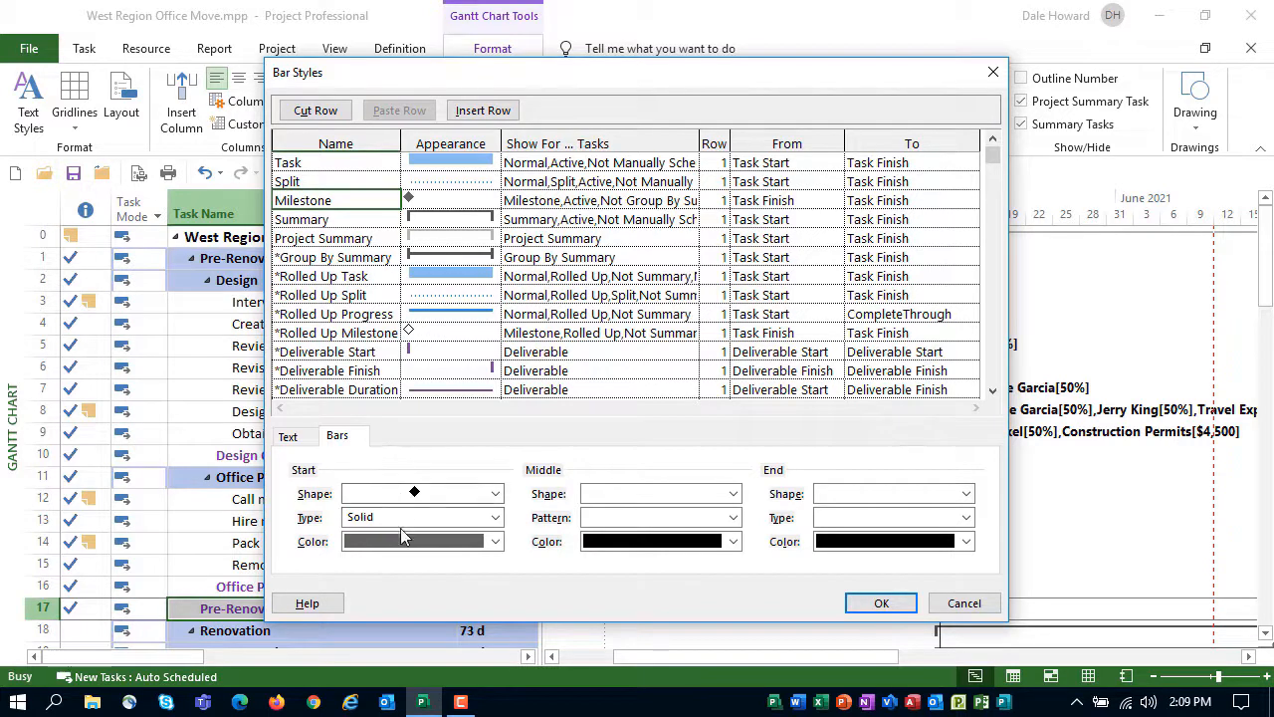
{"action": "left_click", "coordinate": [496, 541]}
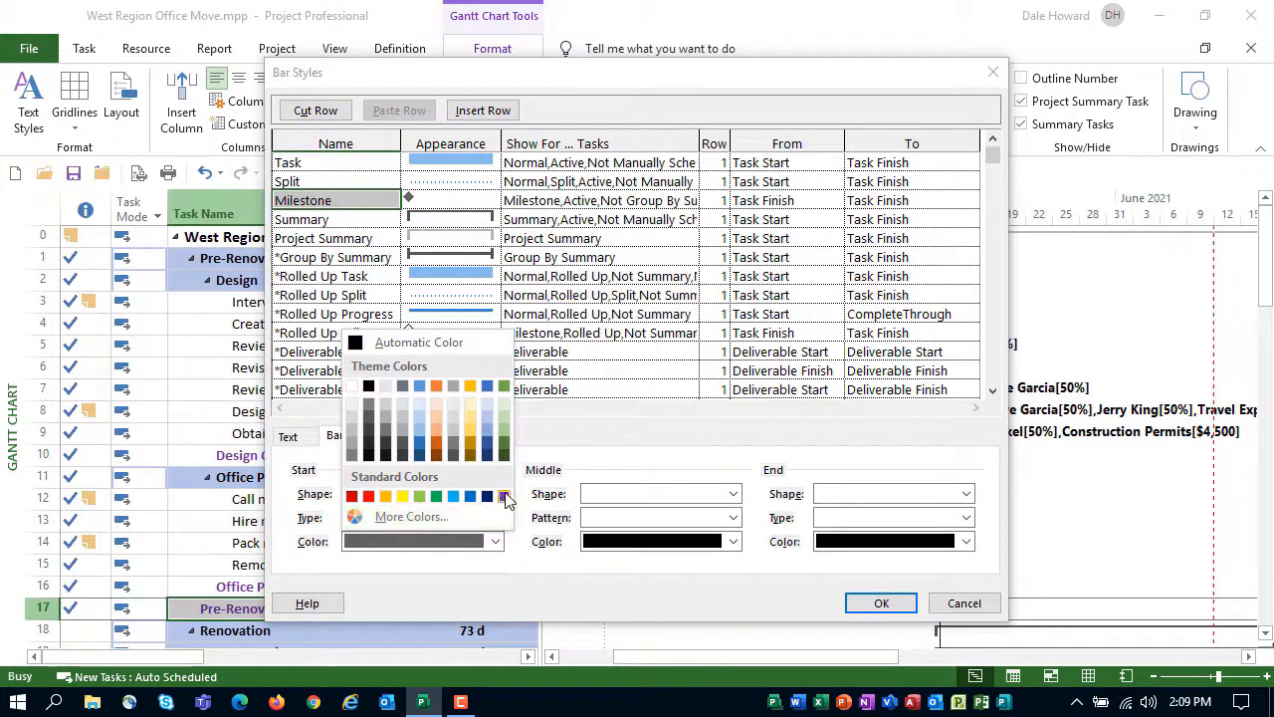
{"action": "left_click", "coordinate": [504, 497]}
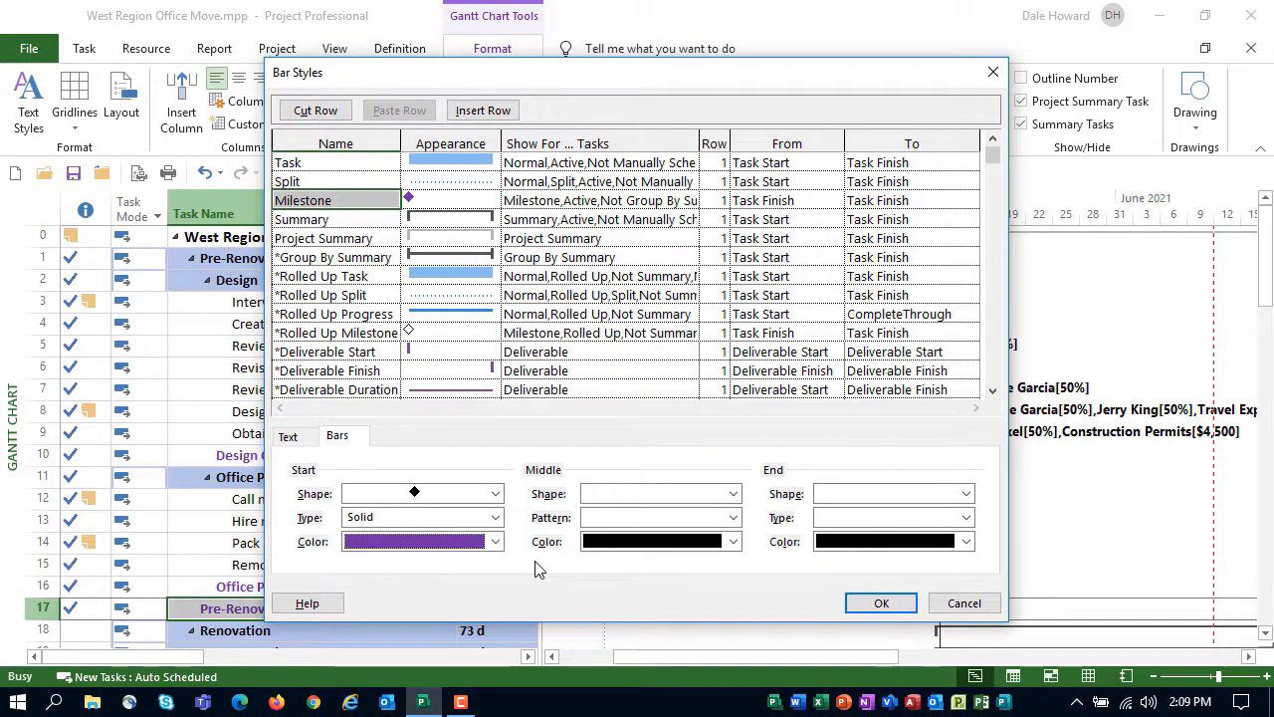
{"action": "left_click", "coordinate": [876, 602]}
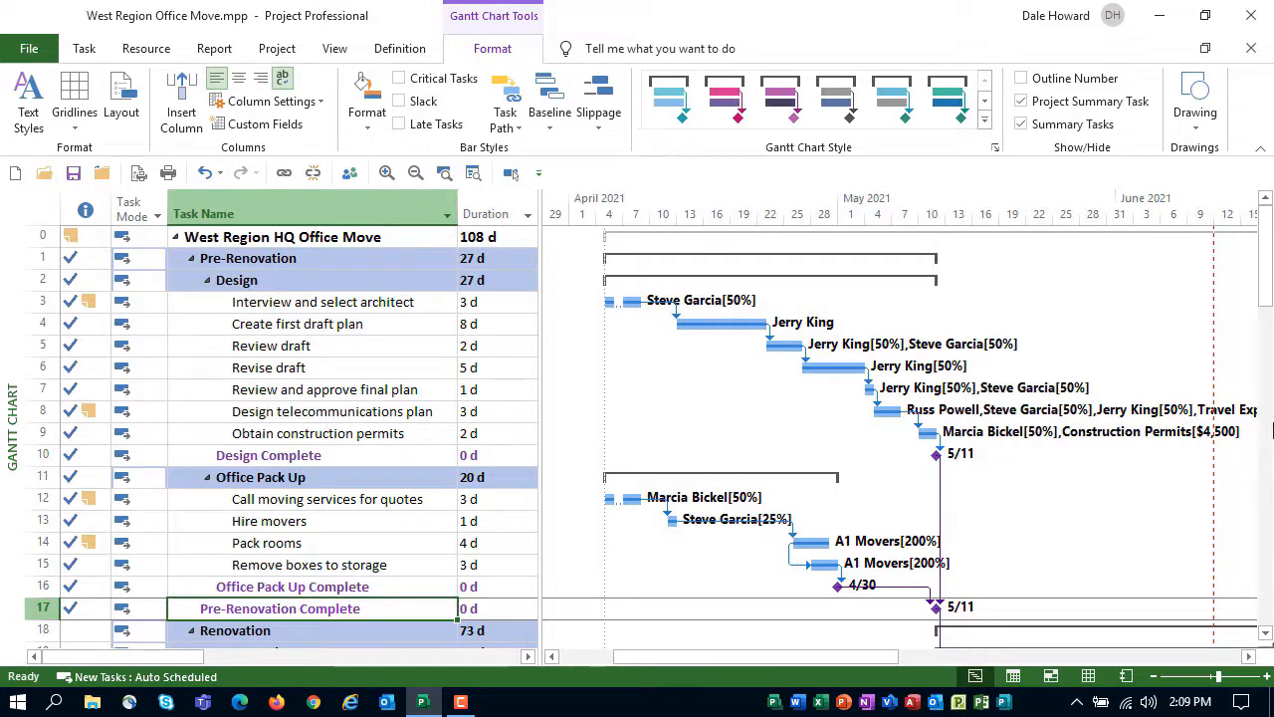
{"action": "scroll", "coordinate": [1269, 271], "scroll_direction": "down", "scroll_amount": 4}
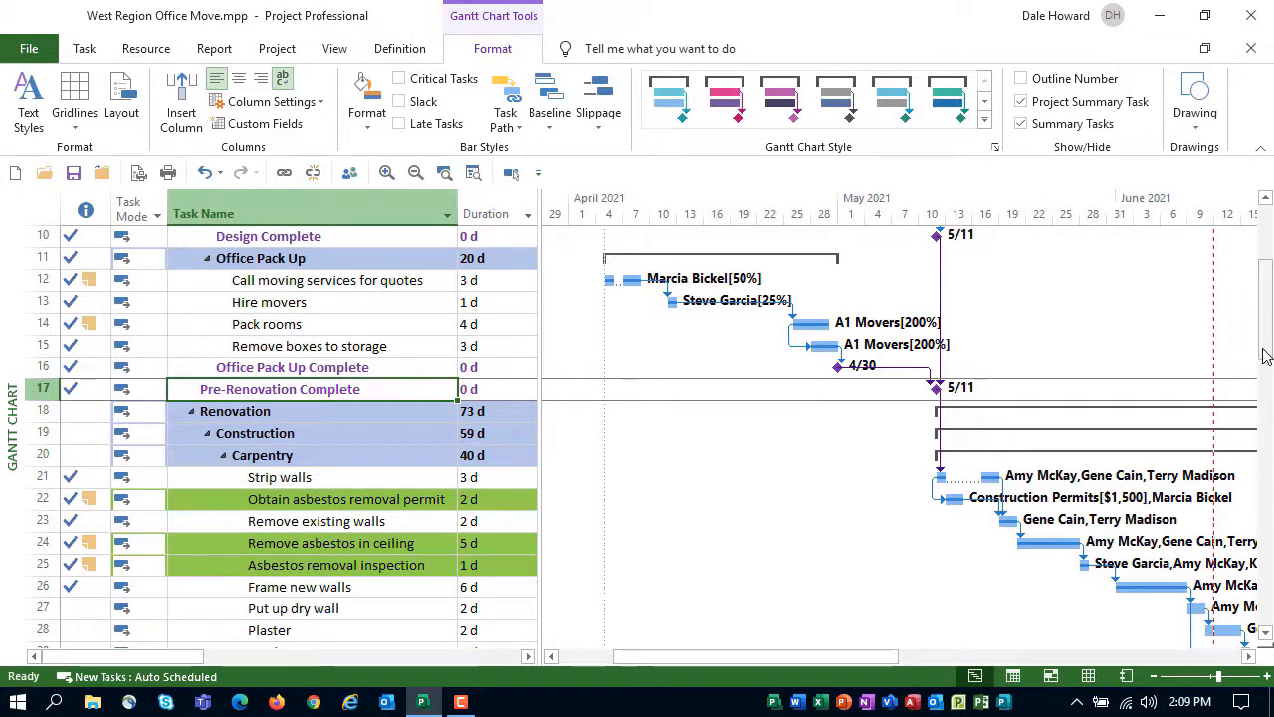
{"action": "scroll", "coordinate": [1266, 298], "scroll_direction": "up", "scroll_amount": 4}
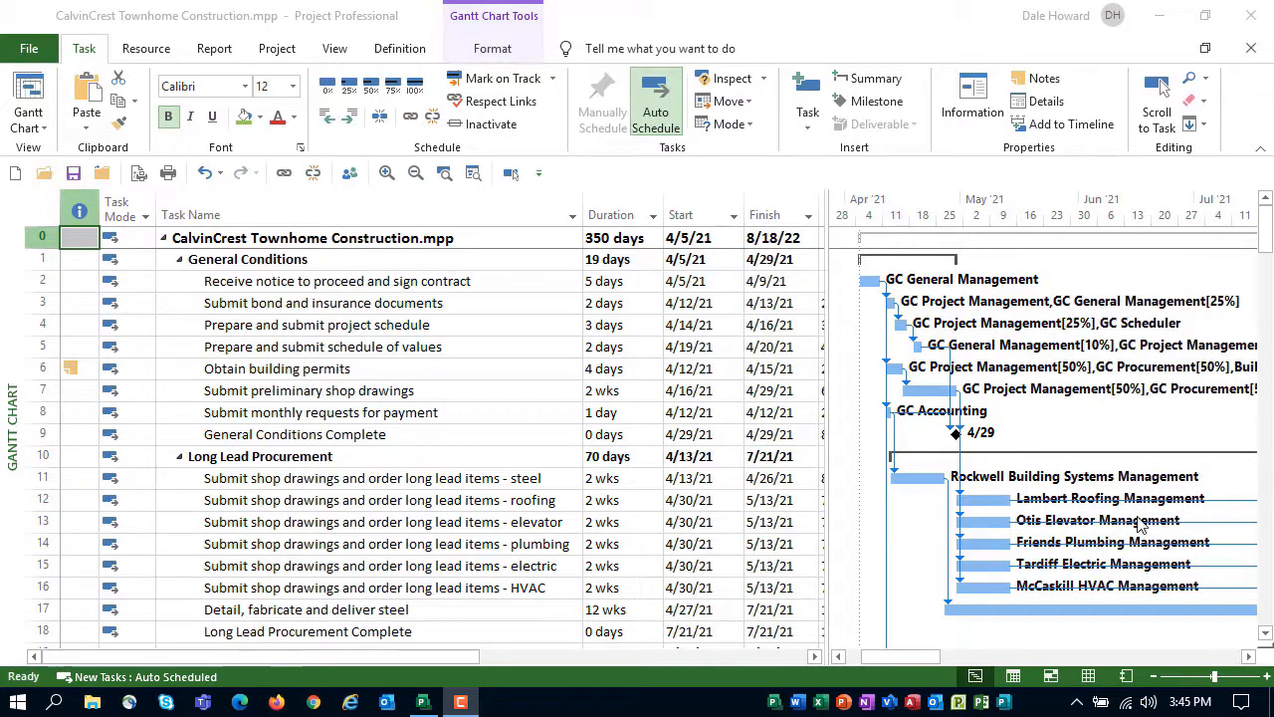
In the CalvinCrest Townhome Construction project, filter the tasks to durations greater than or equal to 15 d
{"action": "left_click", "coordinate": [653, 215]}
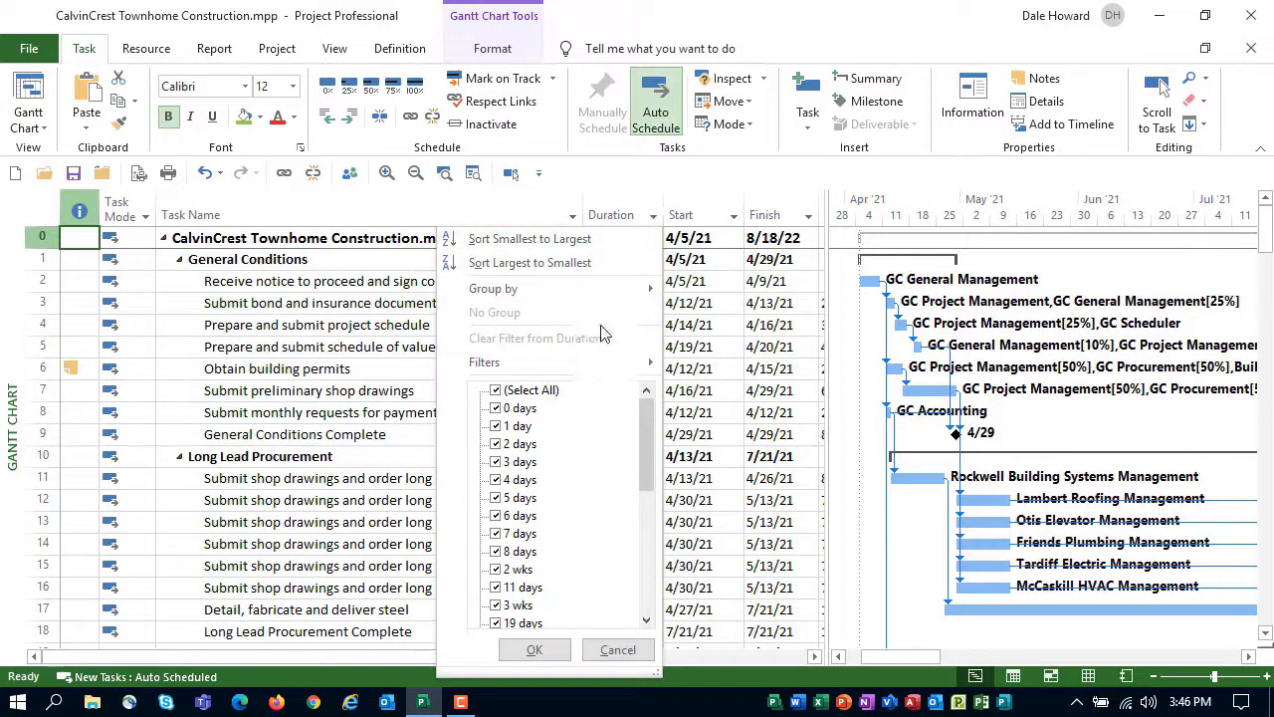
{"action": "mouse_move", "coordinate": [590, 360]}
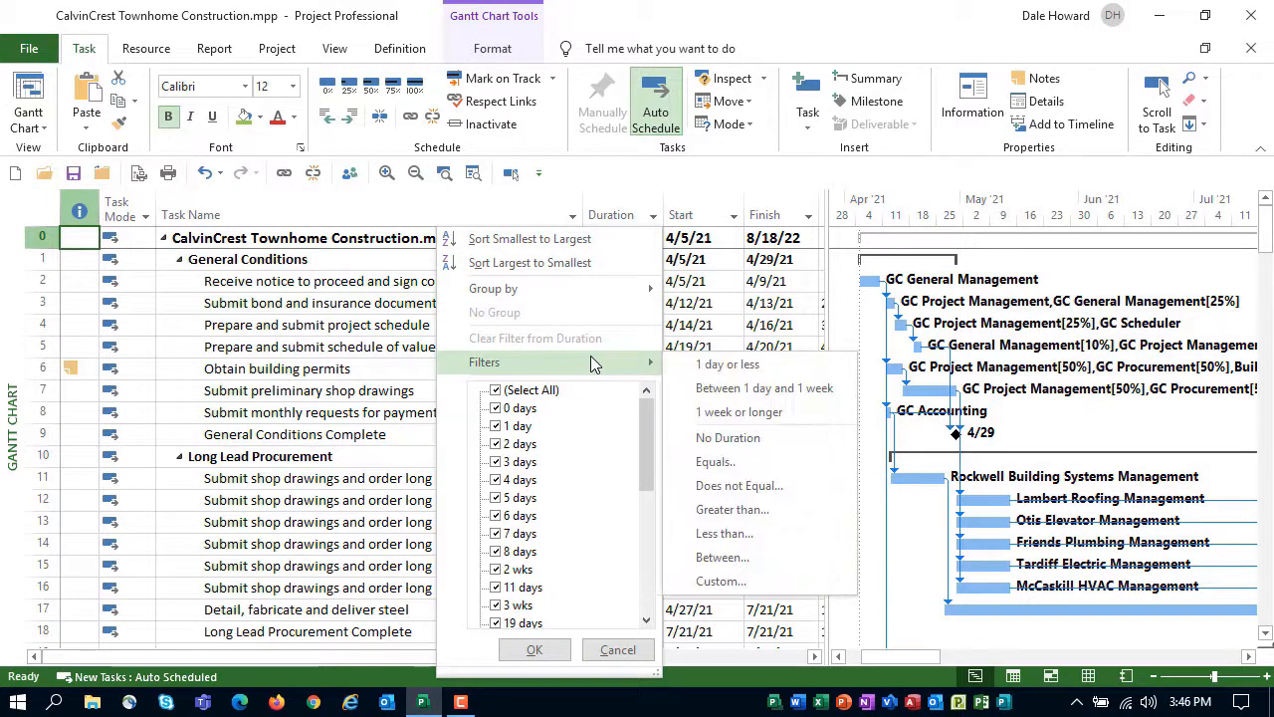
{"action": "left_click", "coordinate": [764, 511]}
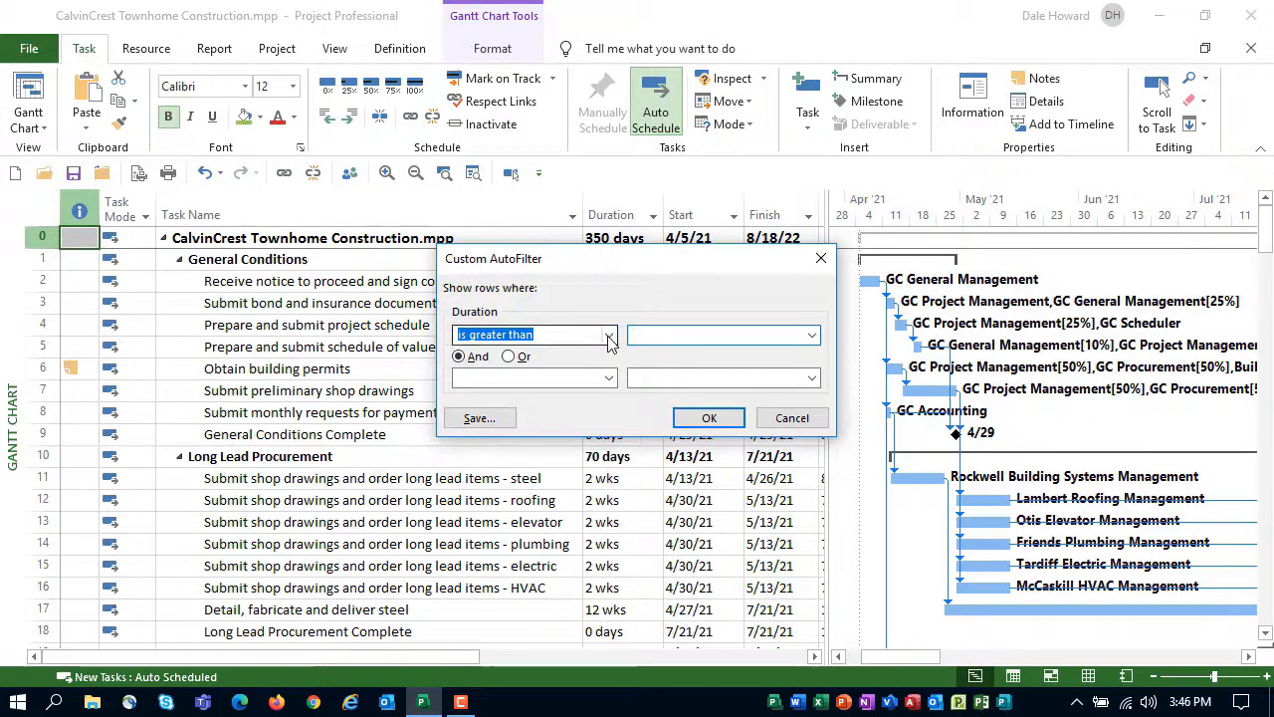
{"action": "left_click", "coordinate": [610, 336]}
{"action": "left_click", "coordinate": [597, 401]}
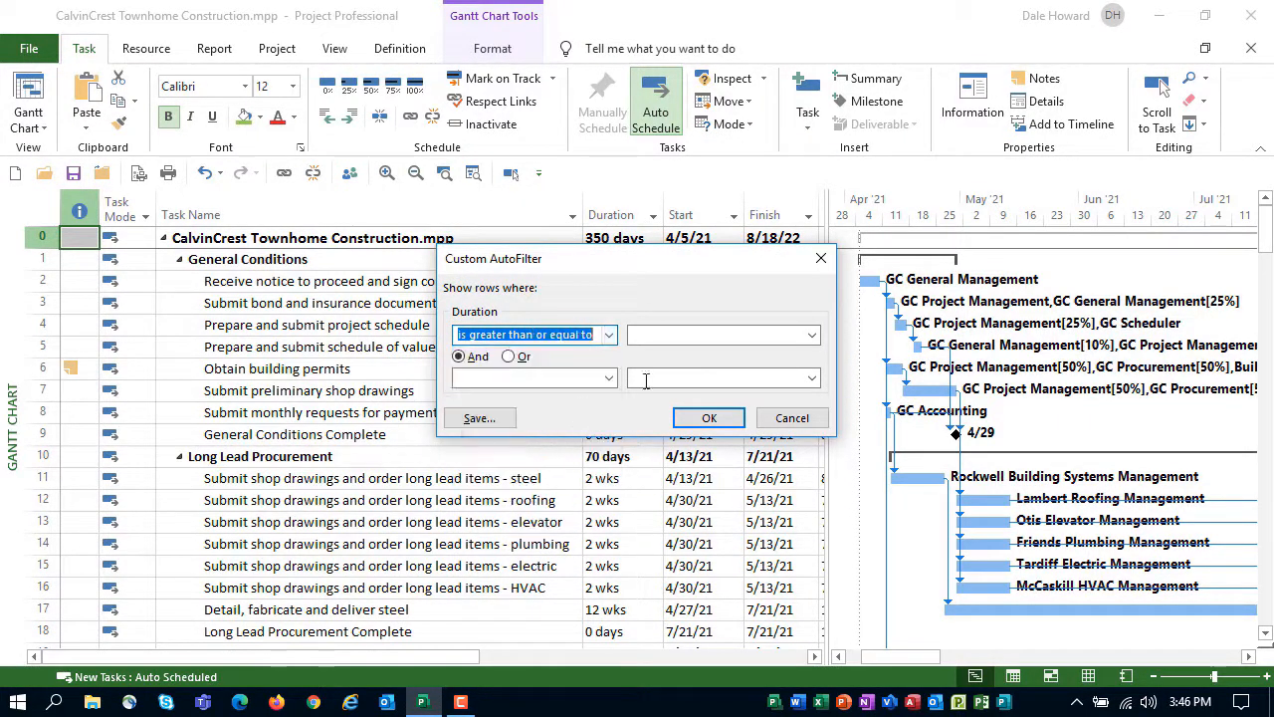
{"action": "left_click", "coordinate": [660, 337]}
{"action": "type", "text": "15 "}
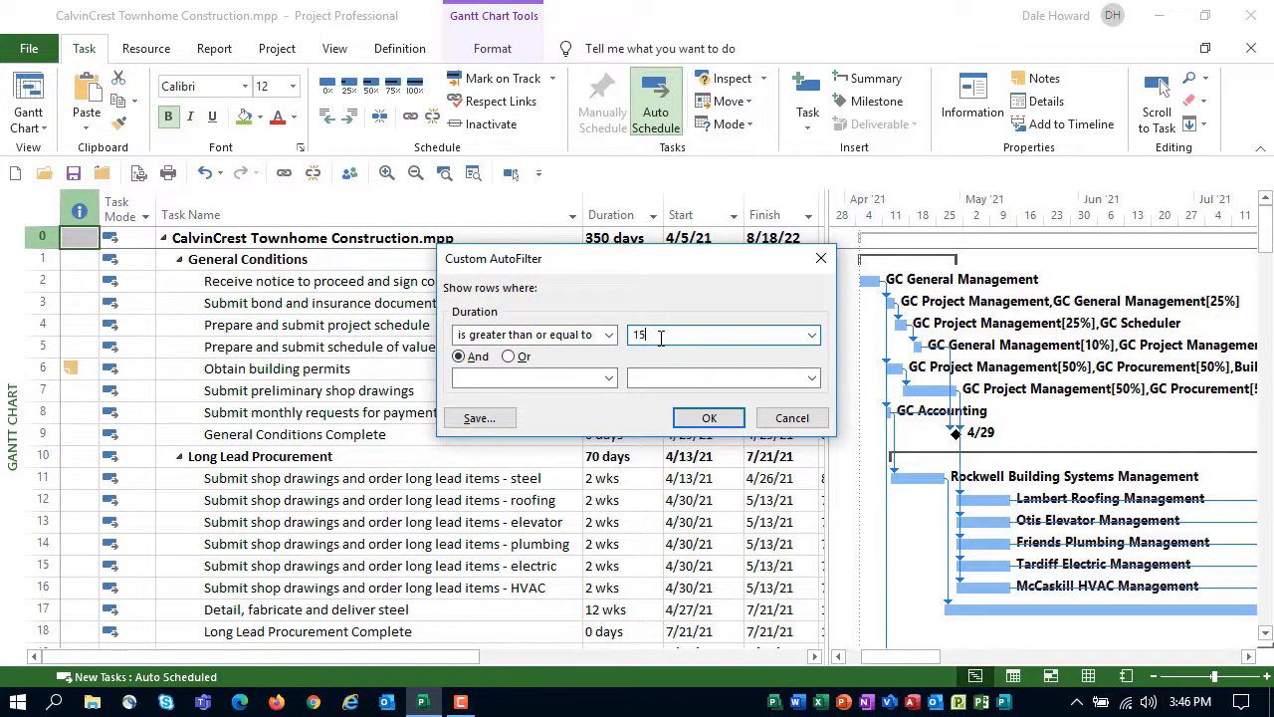
{"action": "type", "text": "d"}
{"action": "left_click", "coordinate": [709, 417]}
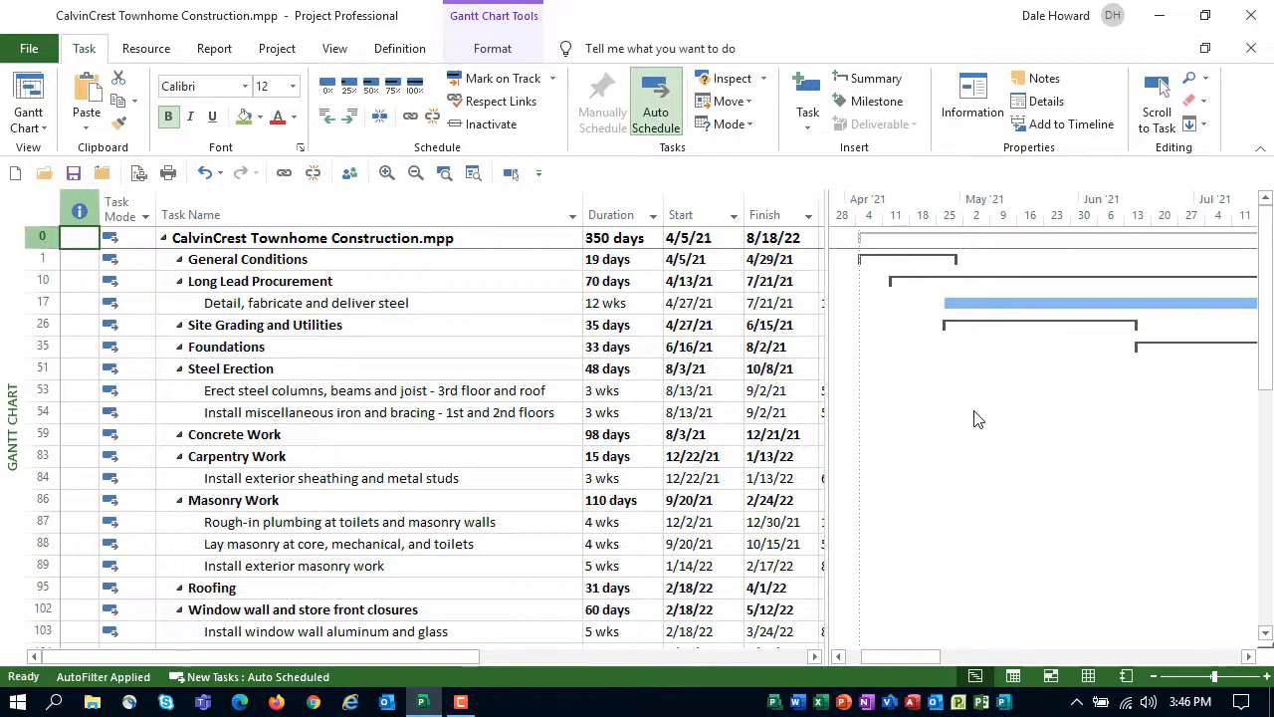
Insert the Marked column before the Duration column
{"action": "right_click", "coordinate": [611, 212]}
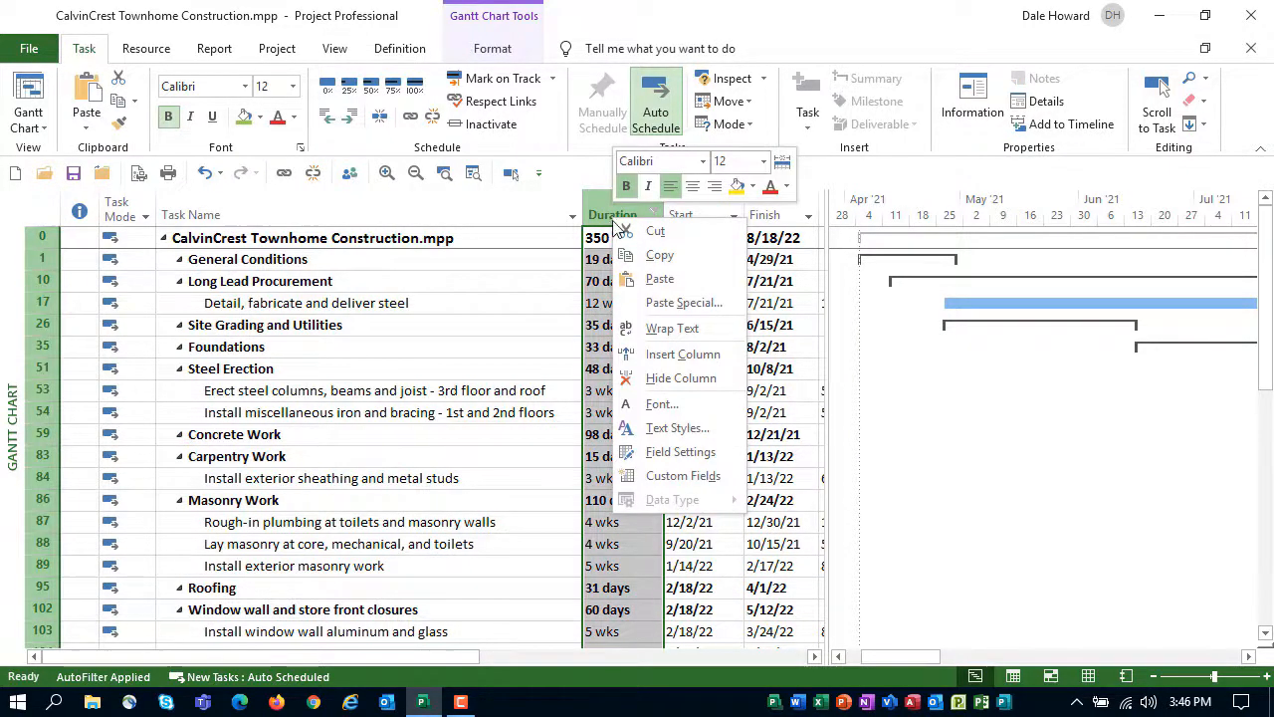
{"action": "left_click", "coordinate": [684, 354]}
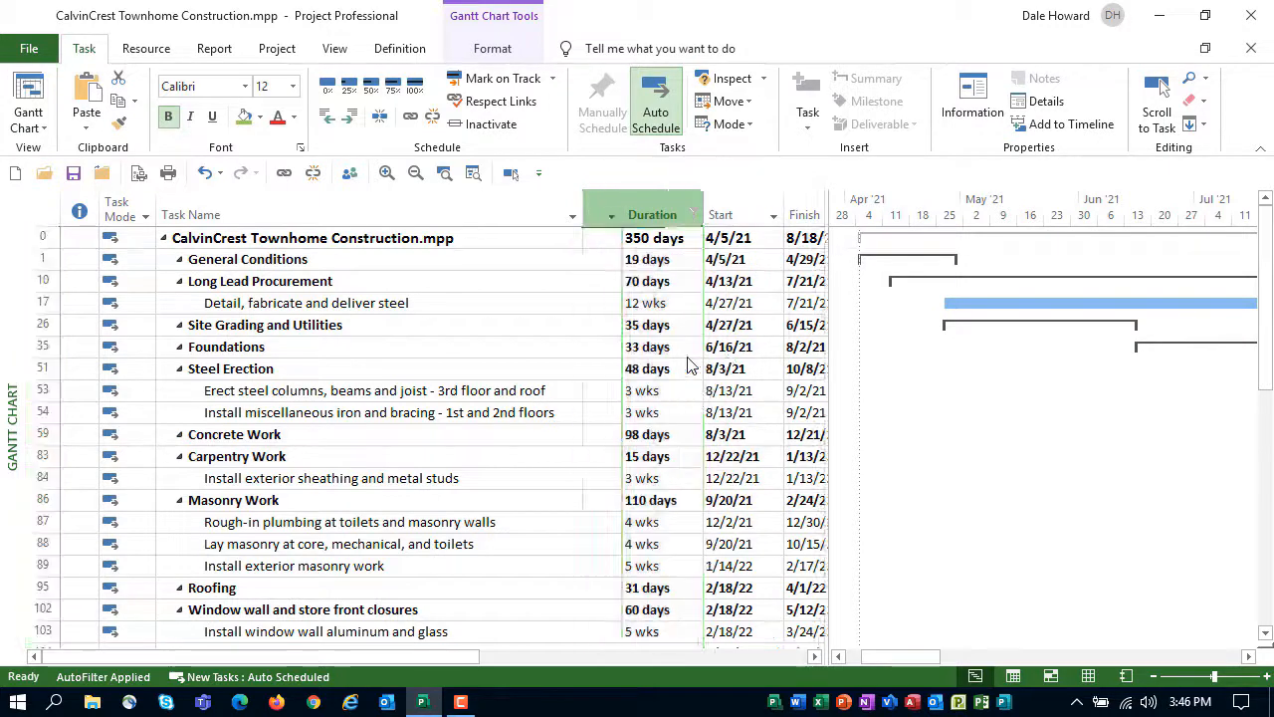
{"action": "type", "text": "marked"}
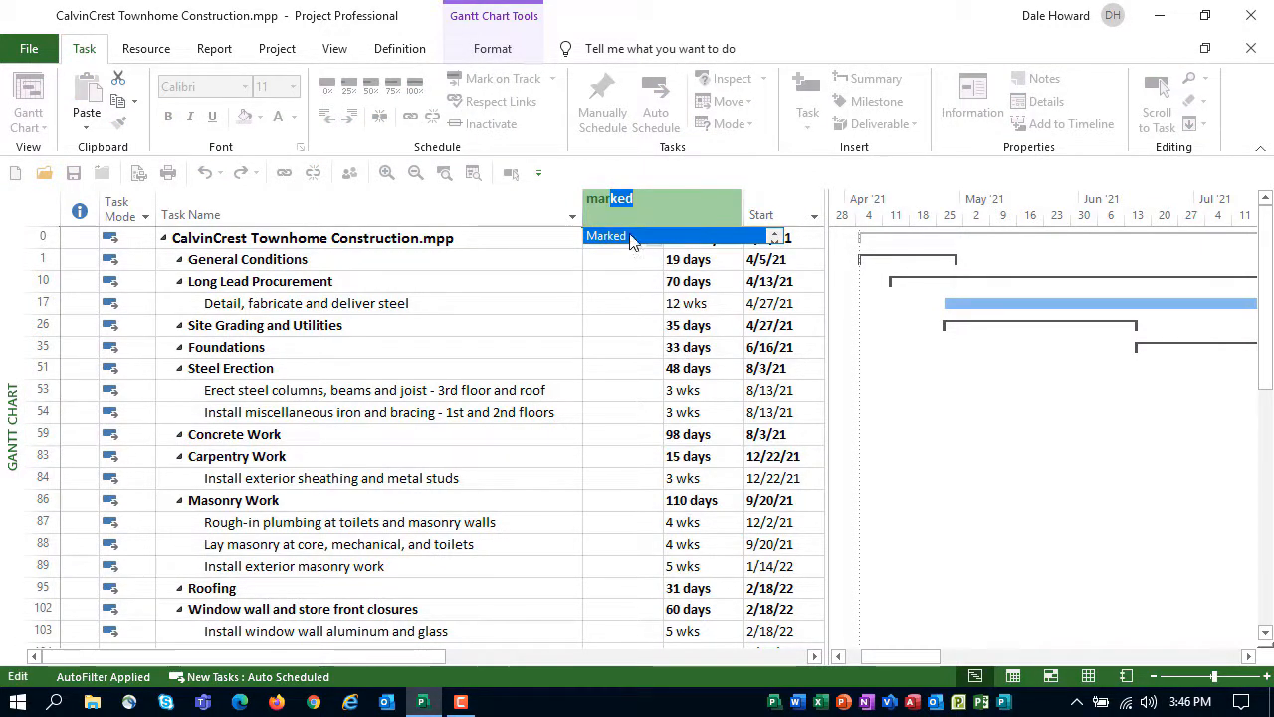
{"action": "left_click", "coordinate": [629, 240]}
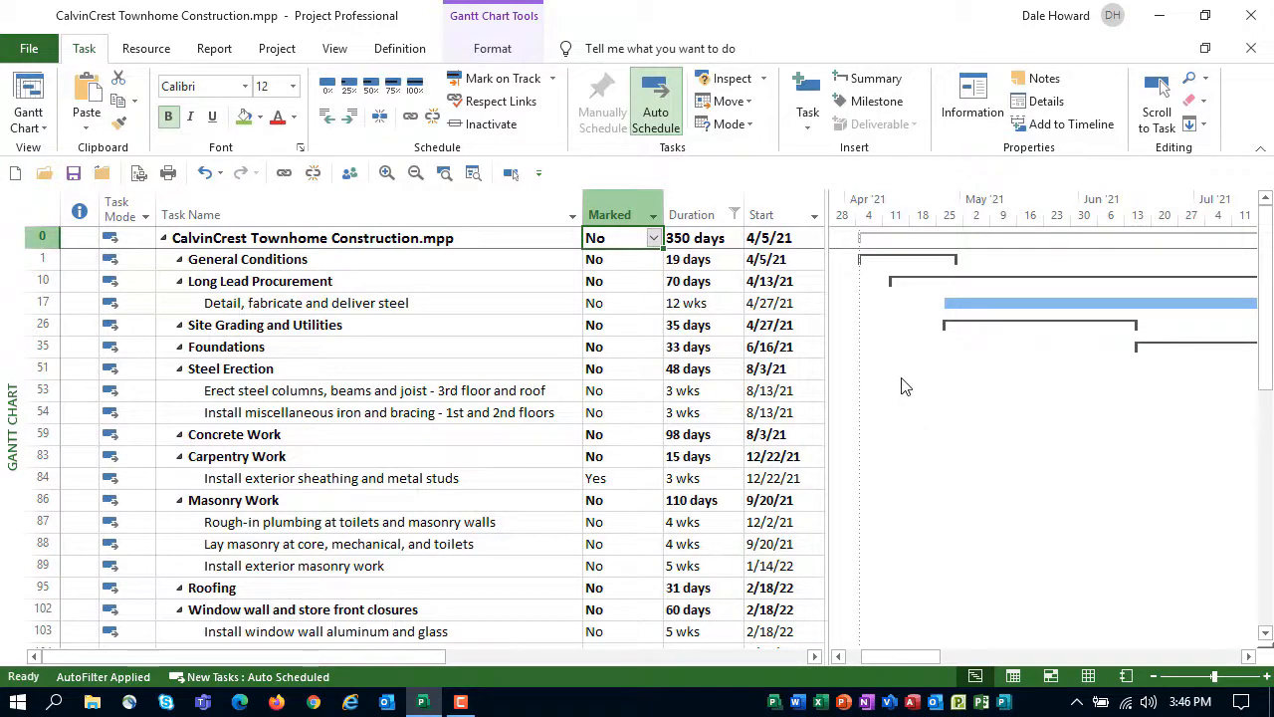
Set Marked to Yes for the steel delivery task in row 17 and the steel erection tasks in rows 53 and 54
{"action": "left_click", "coordinate": [652, 306]}
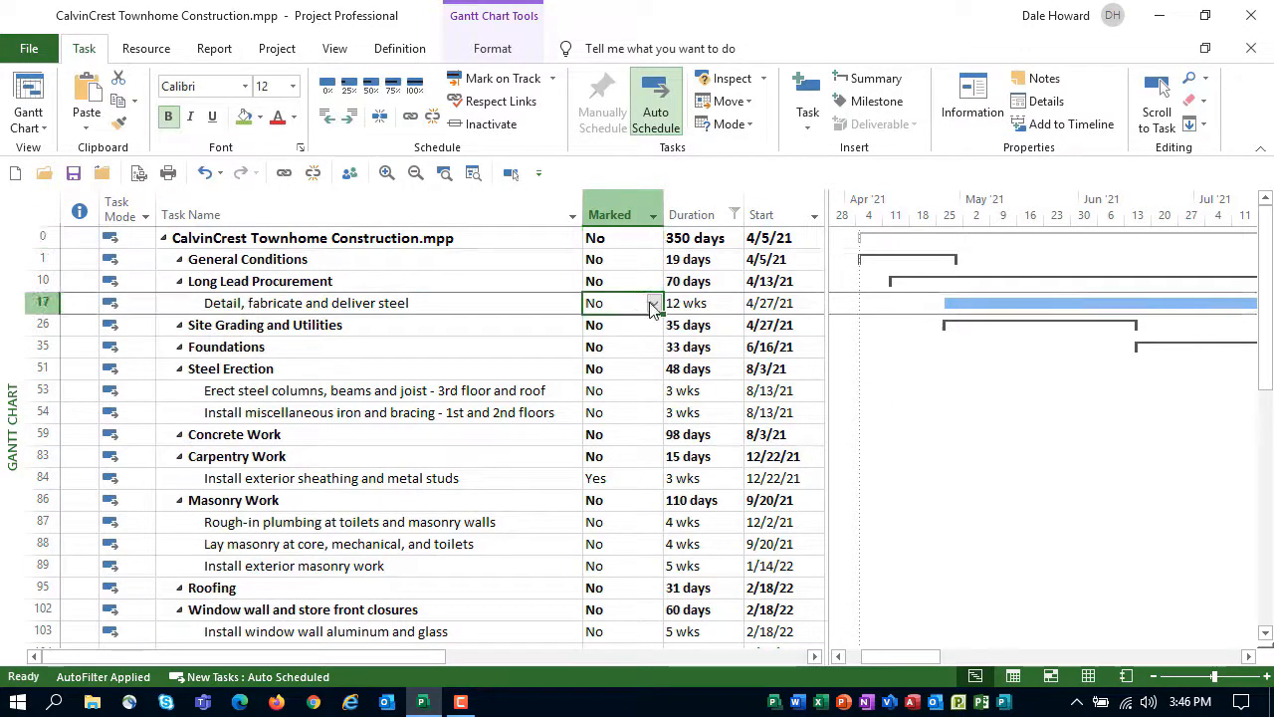
{"action": "left_click", "coordinate": [652, 305]}
{"action": "left_click", "coordinate": [648, 322]}
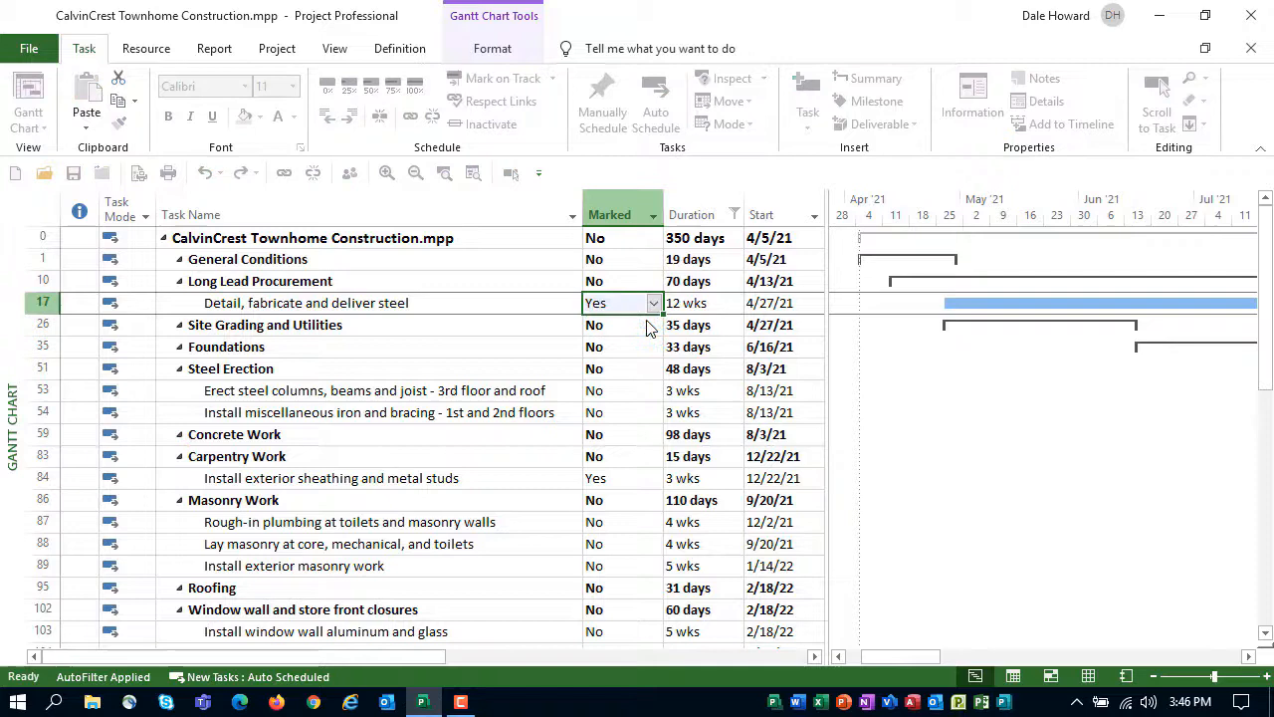
{"action": "left_click", "coordinate": [637, 394]}
{"action": "left_click", "coordinate": [653, 391]}
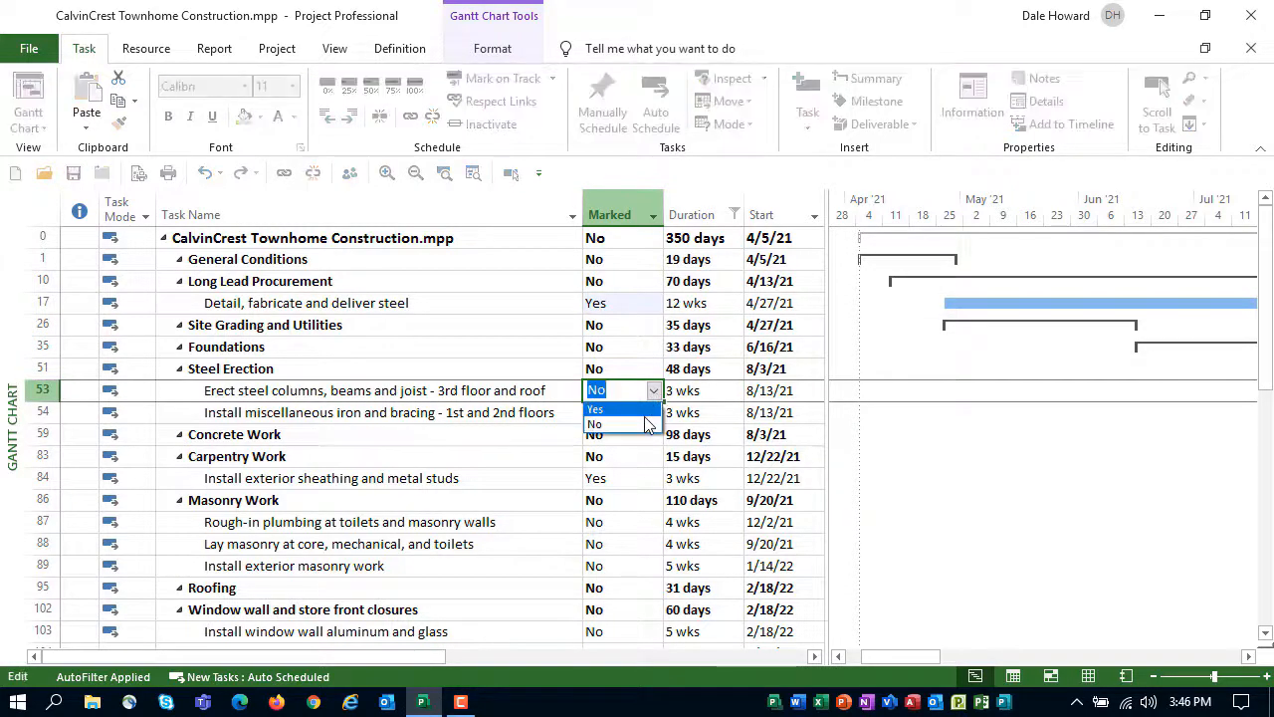
{"action": "left_click", "coordinate": [645, 409]}
{"action": "left_click", "coordinate": [647, 416]}
{"action": "left_click", "coordinate": [652, 412]}
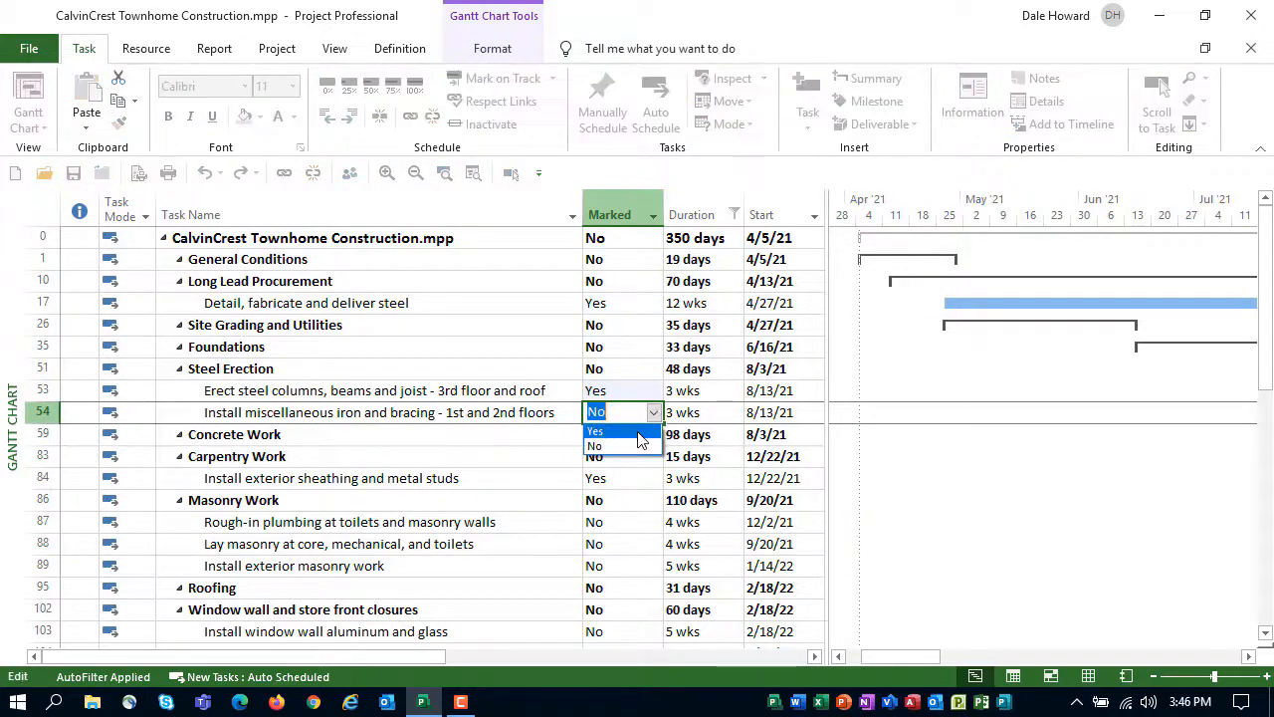
{"action": "left_click", "coordinate": [642, 432]}
Set Marked to Yes for the plumbing rough-in task in row 87 and copy it to the masonry tasks in rows 88 and 89
{"action": "left_click", "coordinate": [632, 478]}
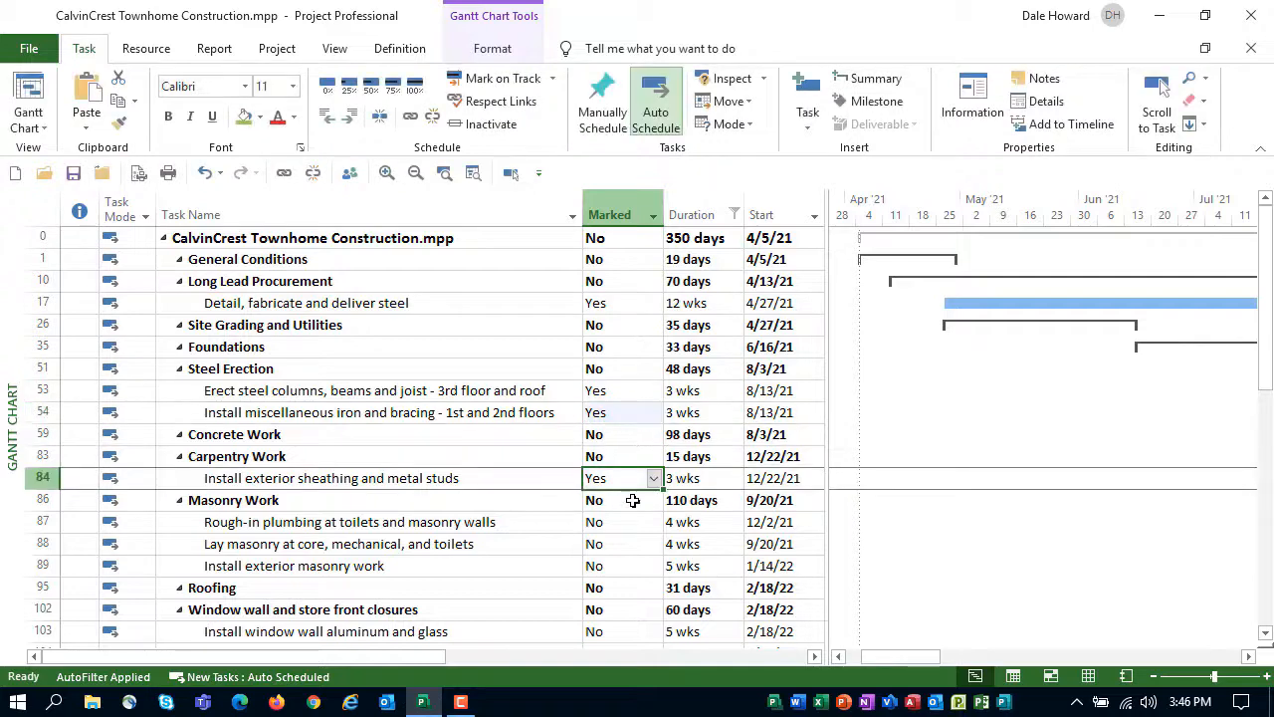
{"action": "left_click", "coordinate": [619, 522]}
{"action": "left_click", "coordinate": [653, 523]}
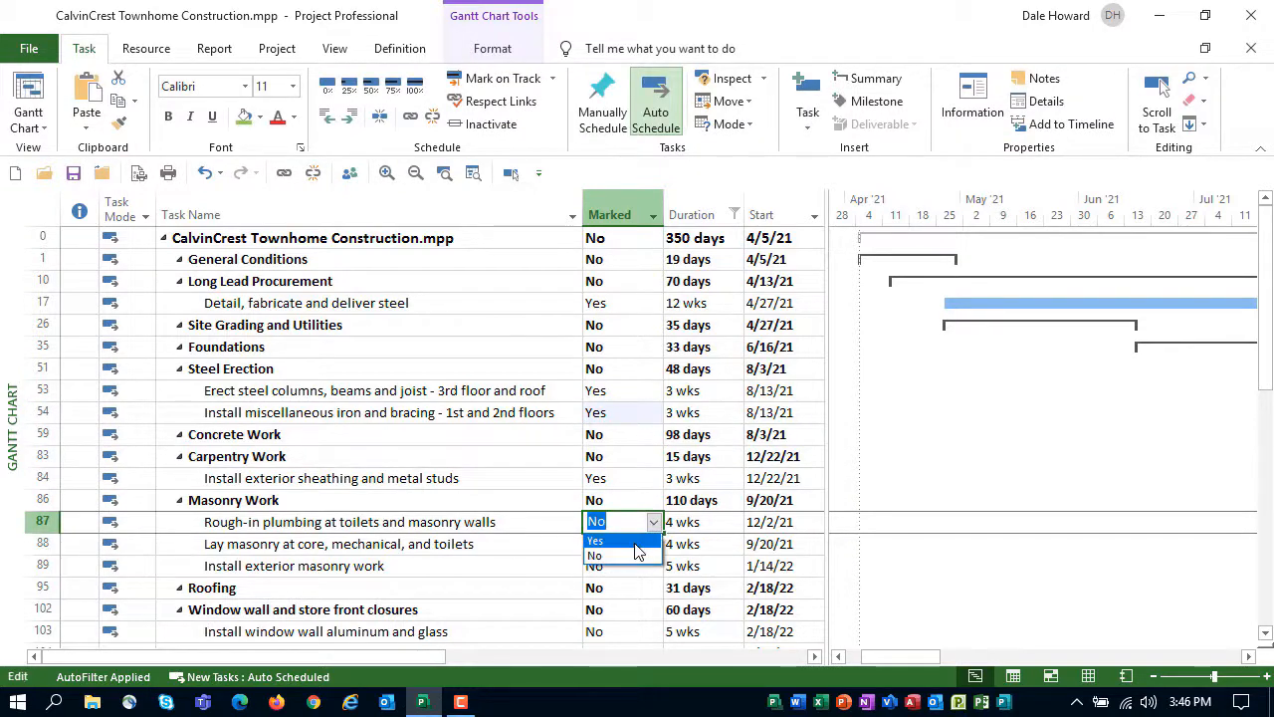
{"action": "left_click", "coordinate": [636, 544]}
{"action": "left_click", "coordinate": [645, 546]}
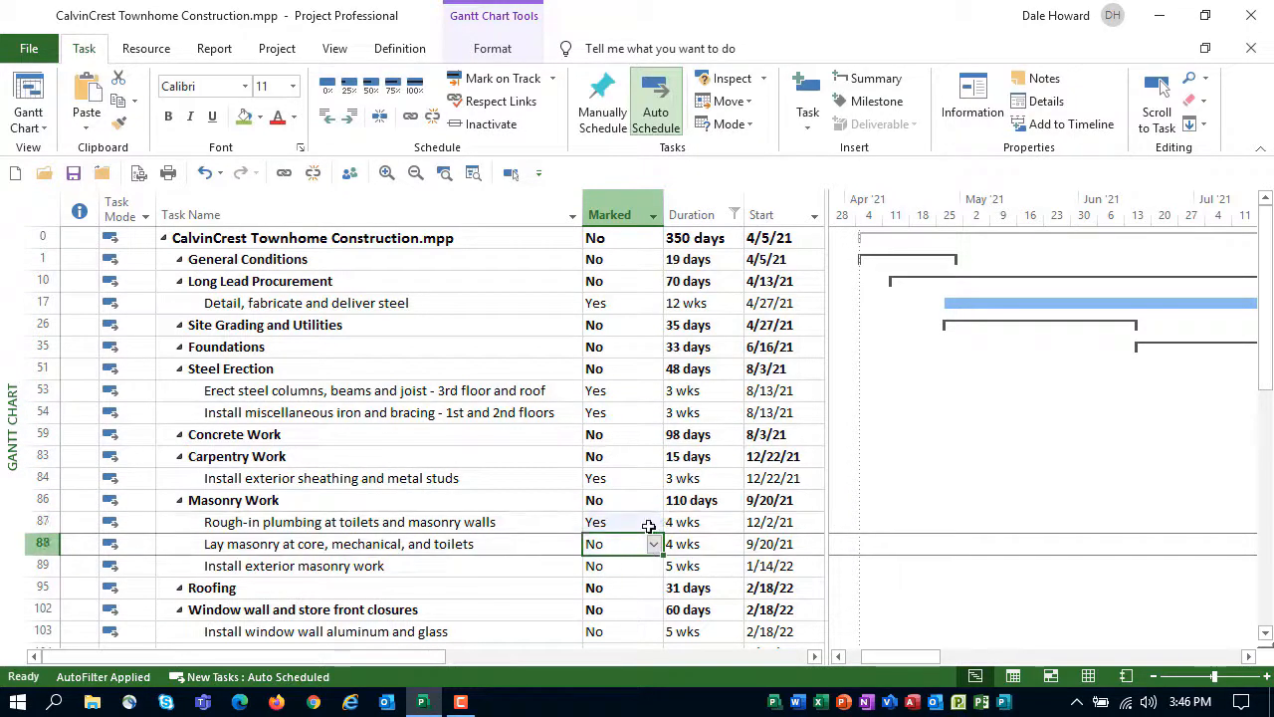
{"action": "left_click", "coordinate": [653, 528]}
{"action": "left_click_drag", "start_coordinate": [662, 538], "coordinate": [745, 552]}
Copy the Marked value Yes from row 106 up to rows 103 and 104, and check the remaining filtered tasks
{"action": "scroll", "coordinate": [764, 525], "scroll_direction": "down", "scroll_amount": 1}
{"action": "scroll", "coordinate": [764, 524], "scroll_direction": "down", "scroll_amount": 2}
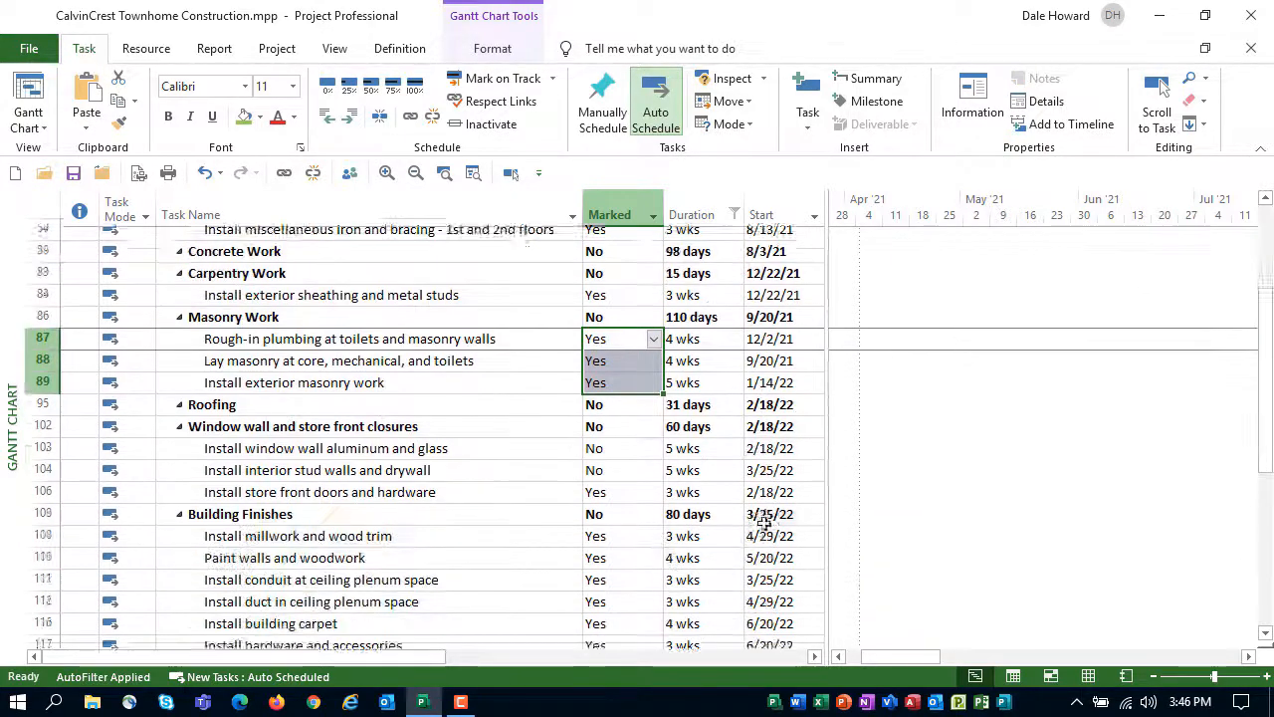
{"action": "left_click", "coordinate": [614, 438]}
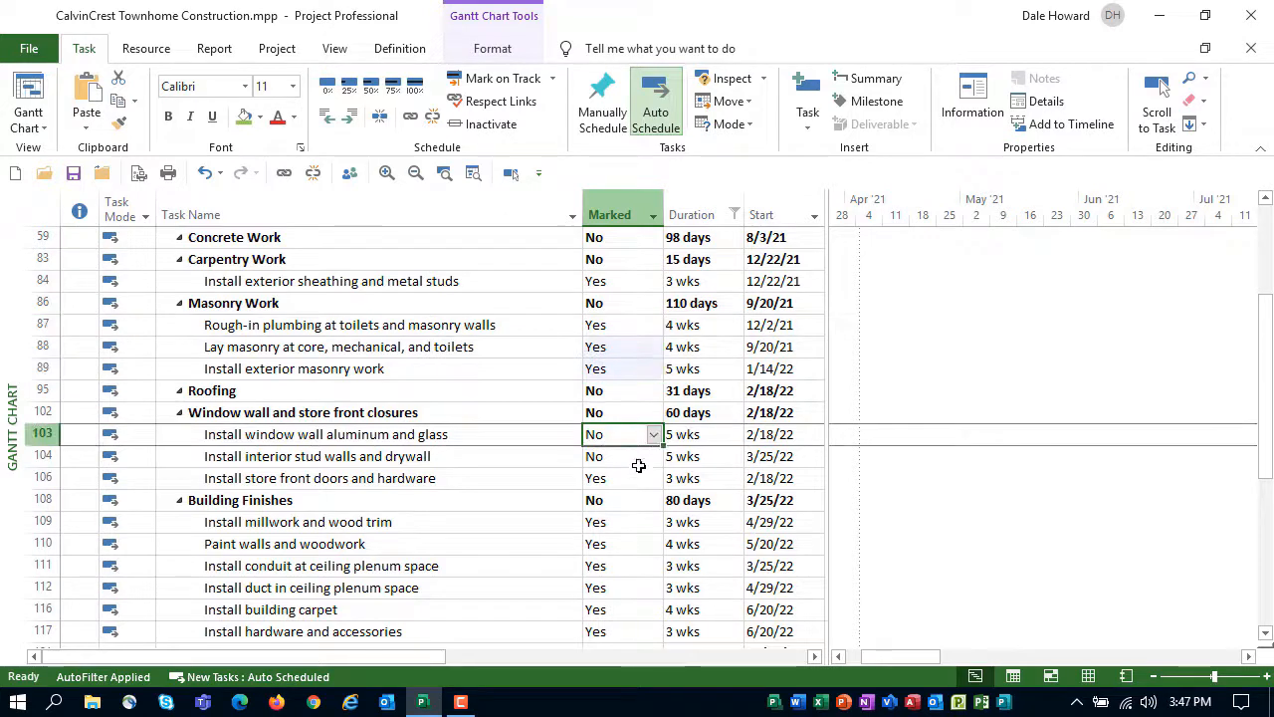
{"action": "left_click", "coordinate": [642, 478]}
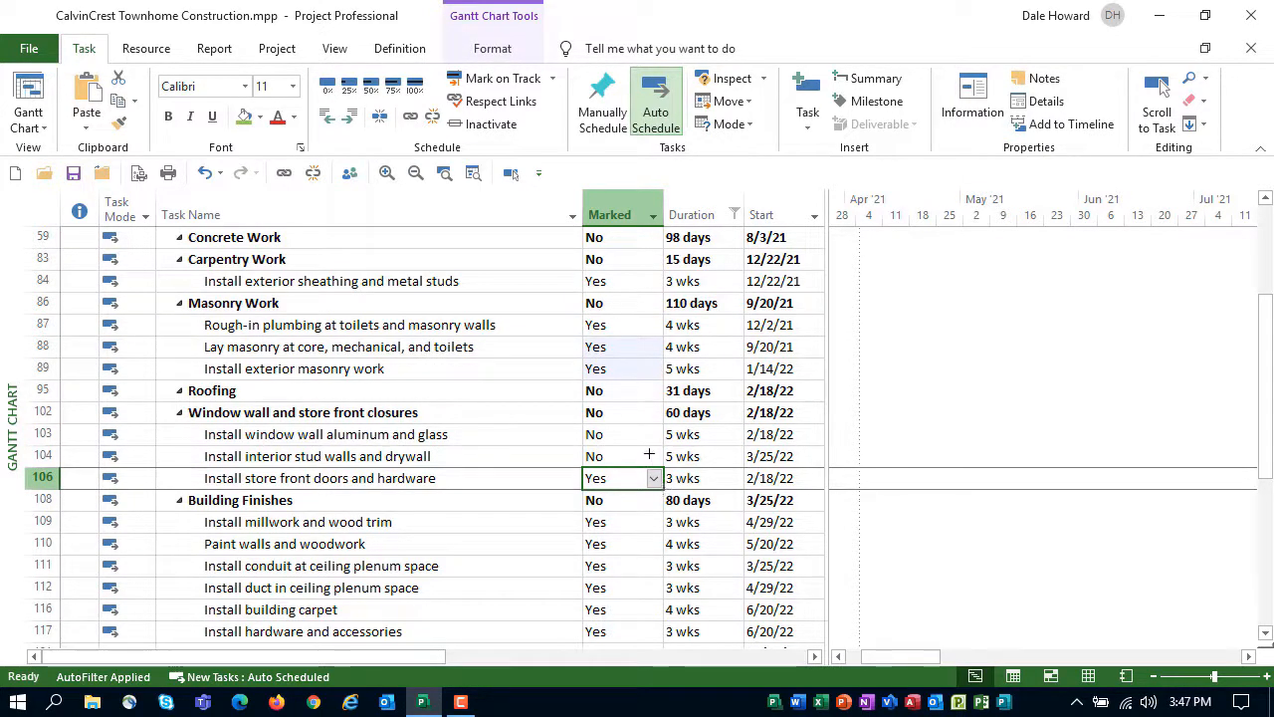
{"action": "left_click_drag", "start_coordinate": [648, 454], "coordinate": [707, 425]}
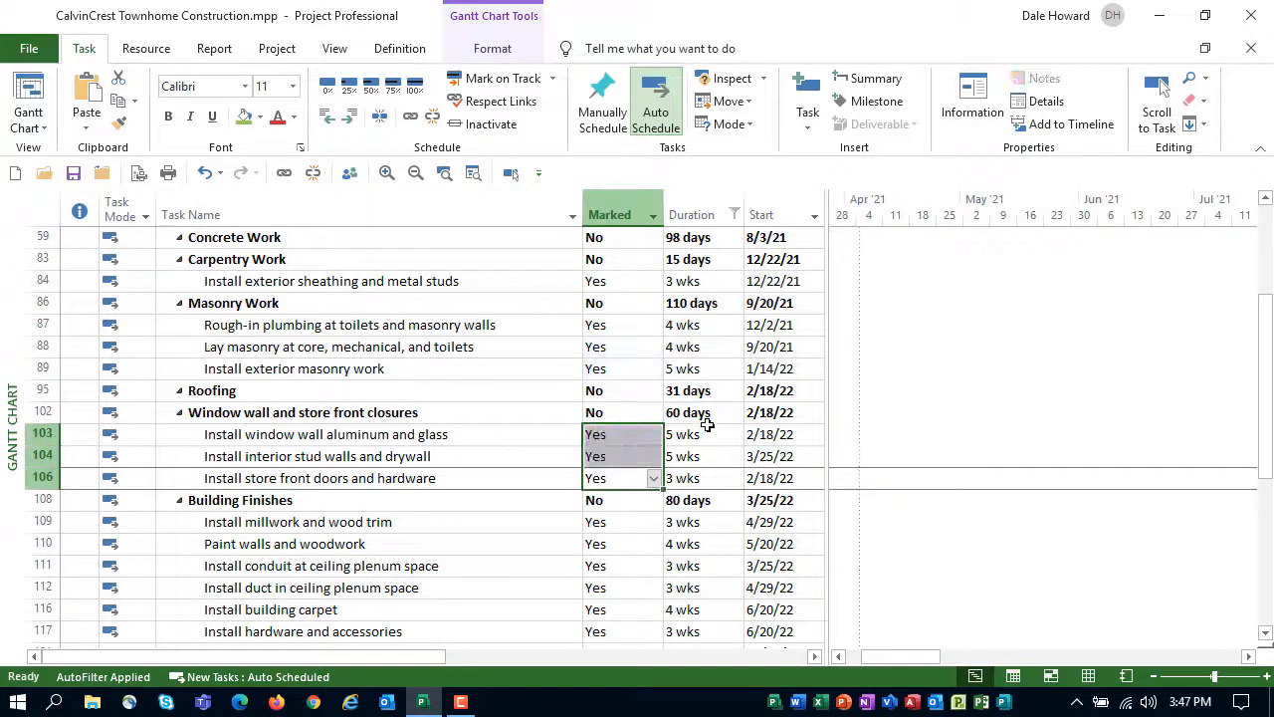
{"action": "scroll", "coordinate": [707, 425], "scroll_direction": "down", "scroll_amount": 4}
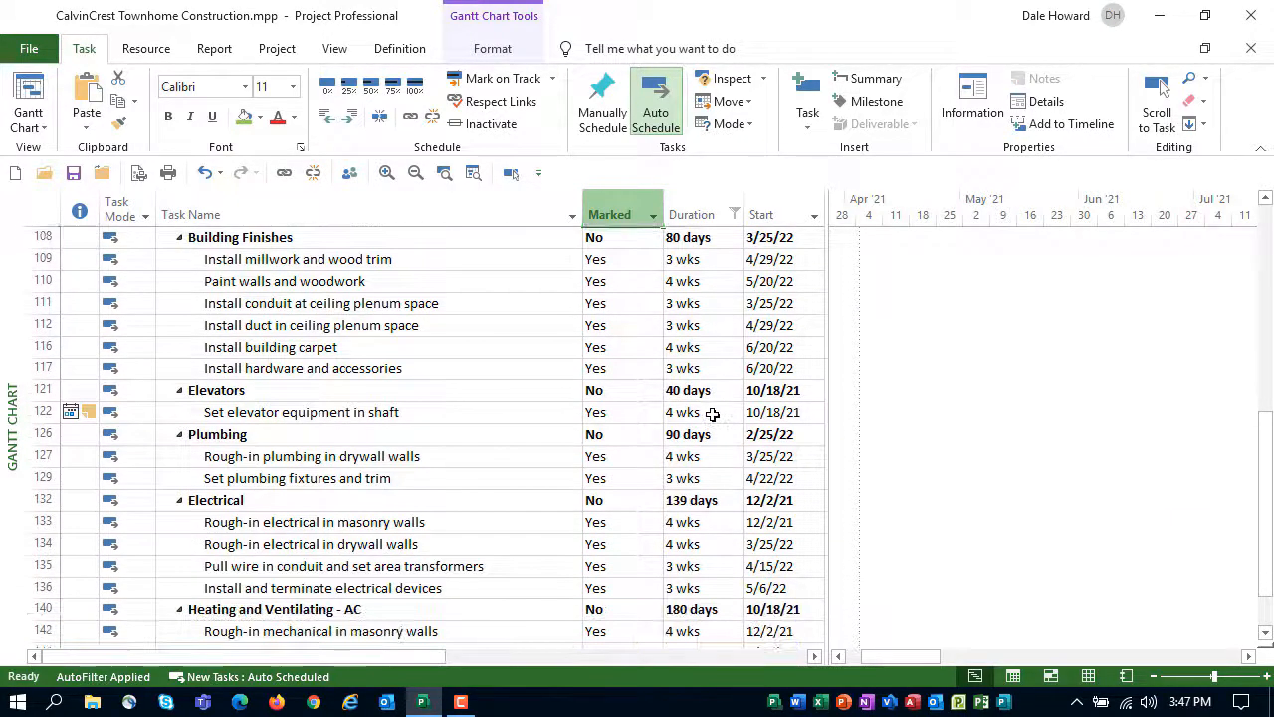
{"action": "scroll", "coordinate": [712, 414], "scroll_direction": "down", "scroll_amount": 3}
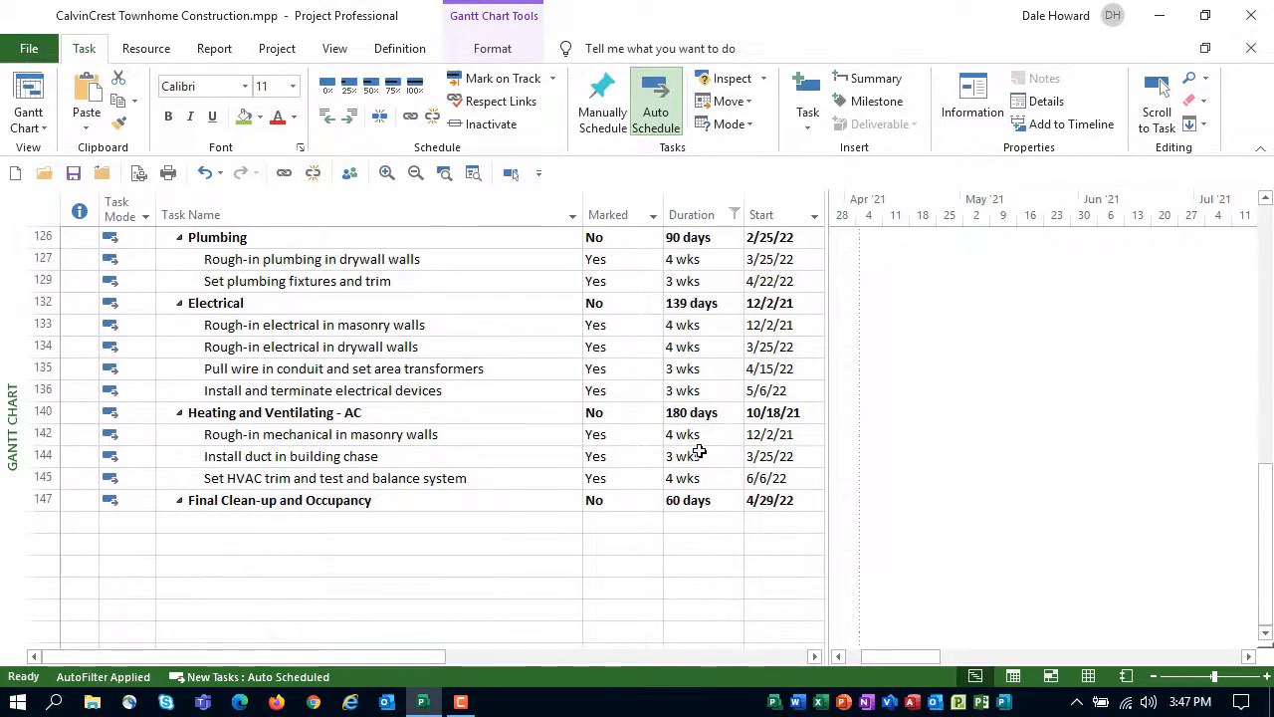
{"action": "scroll", "coordinate": [700, 452], "scroll_direction": "up", "scroll_amount": 10}
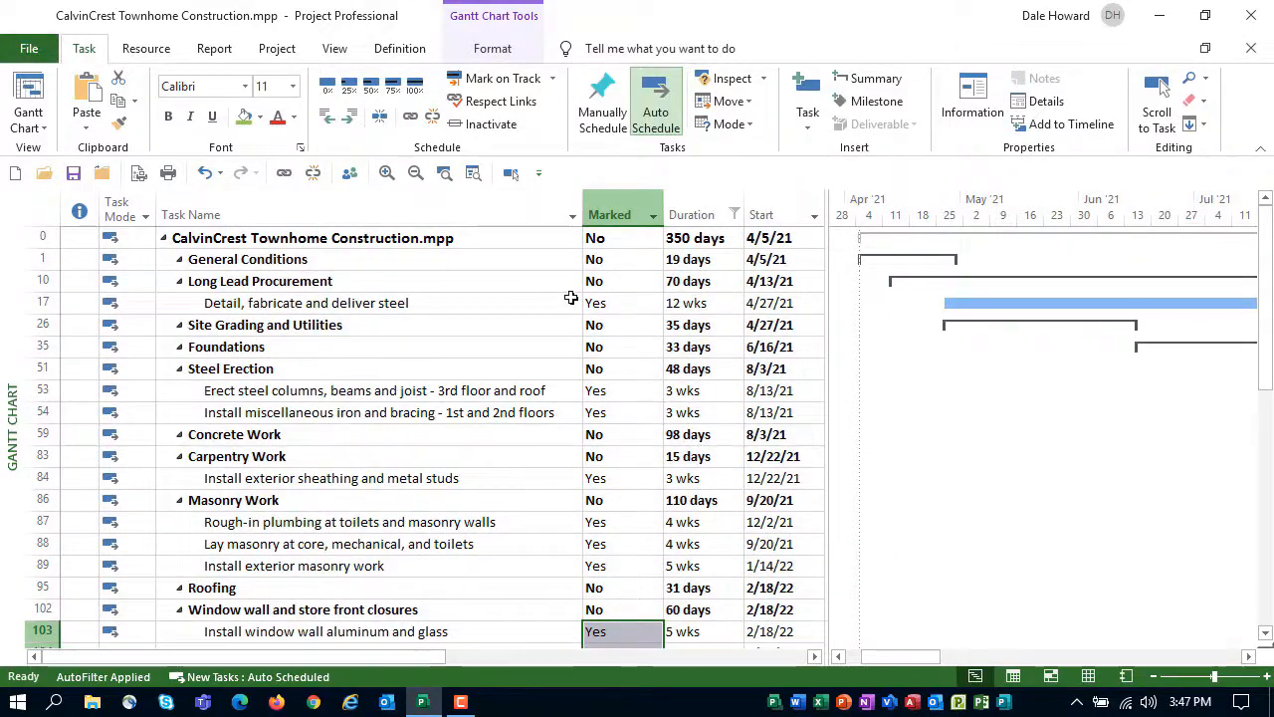
Set the text style for Marked Tasks to an Orange, Lighter 60% background color
{"action": "left_click", "coordinate": [498, 239]}
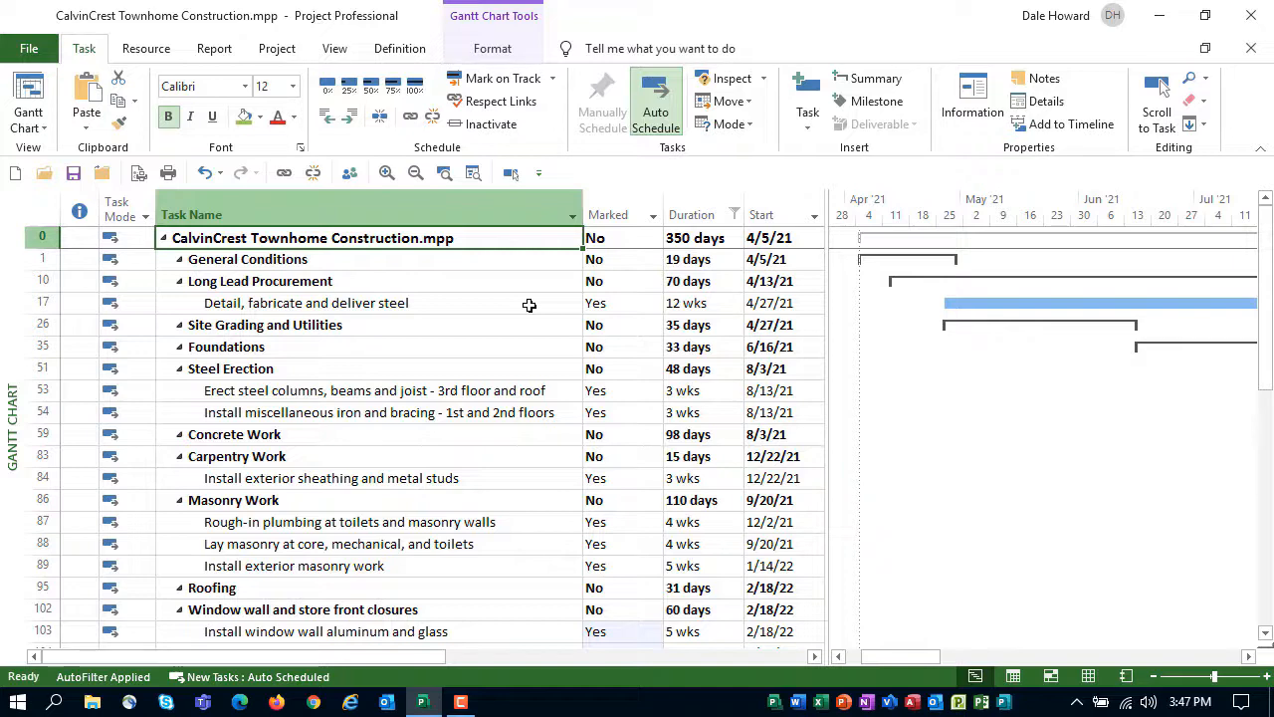
{"action": "left_click", "coordinate": [492, 49]}
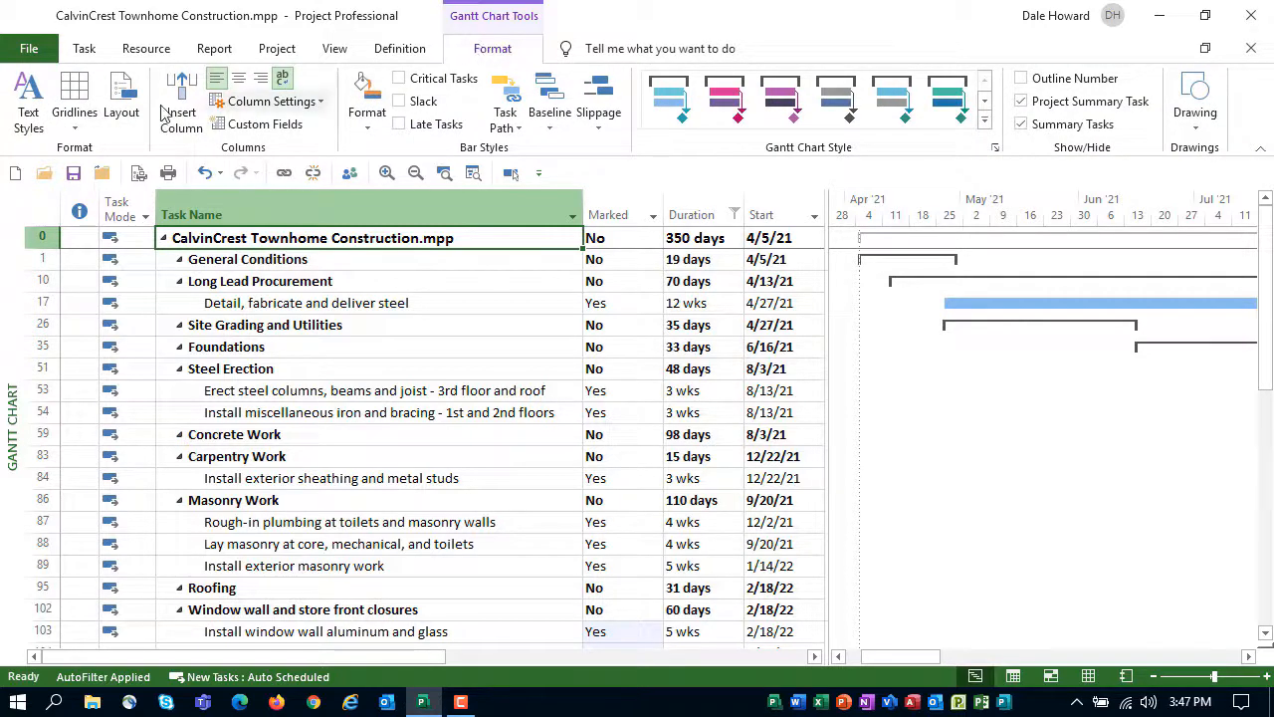
{"action": "left_click", "coordinate": [30, 112]}
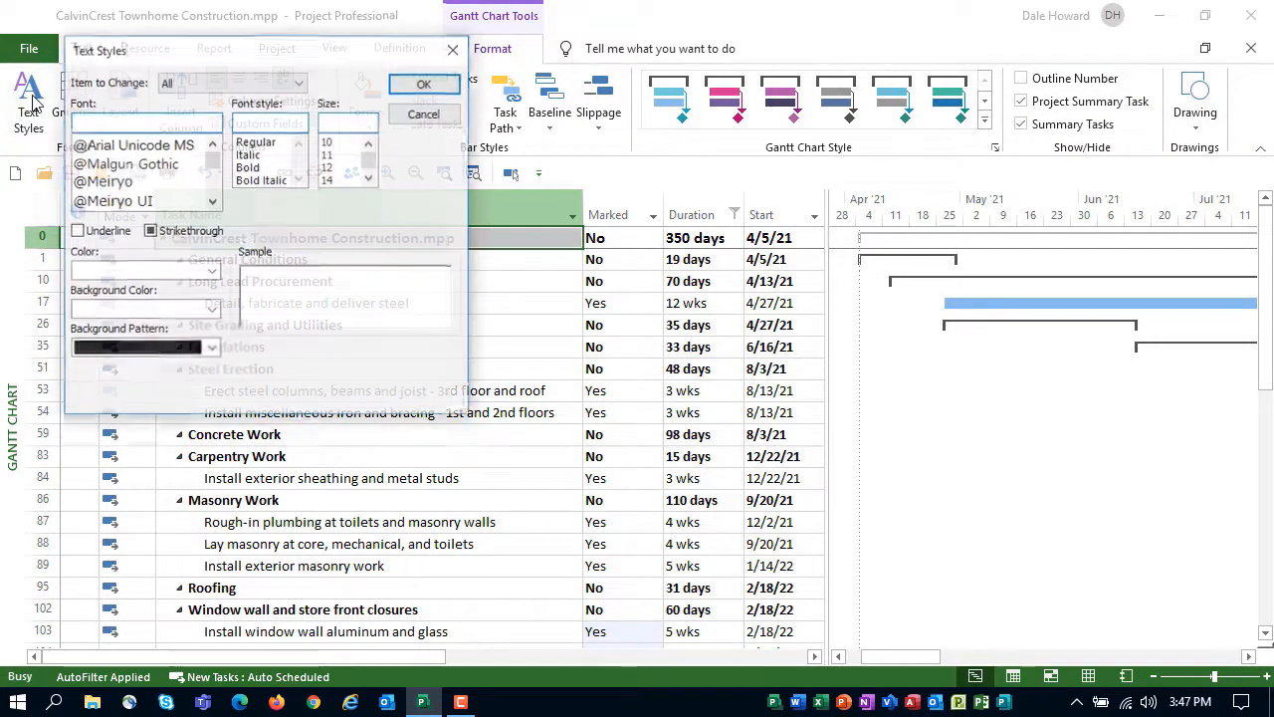
{"action": "left_click_drag", "start_coordinate": [139, 55], "coordinate": [492, 110]}
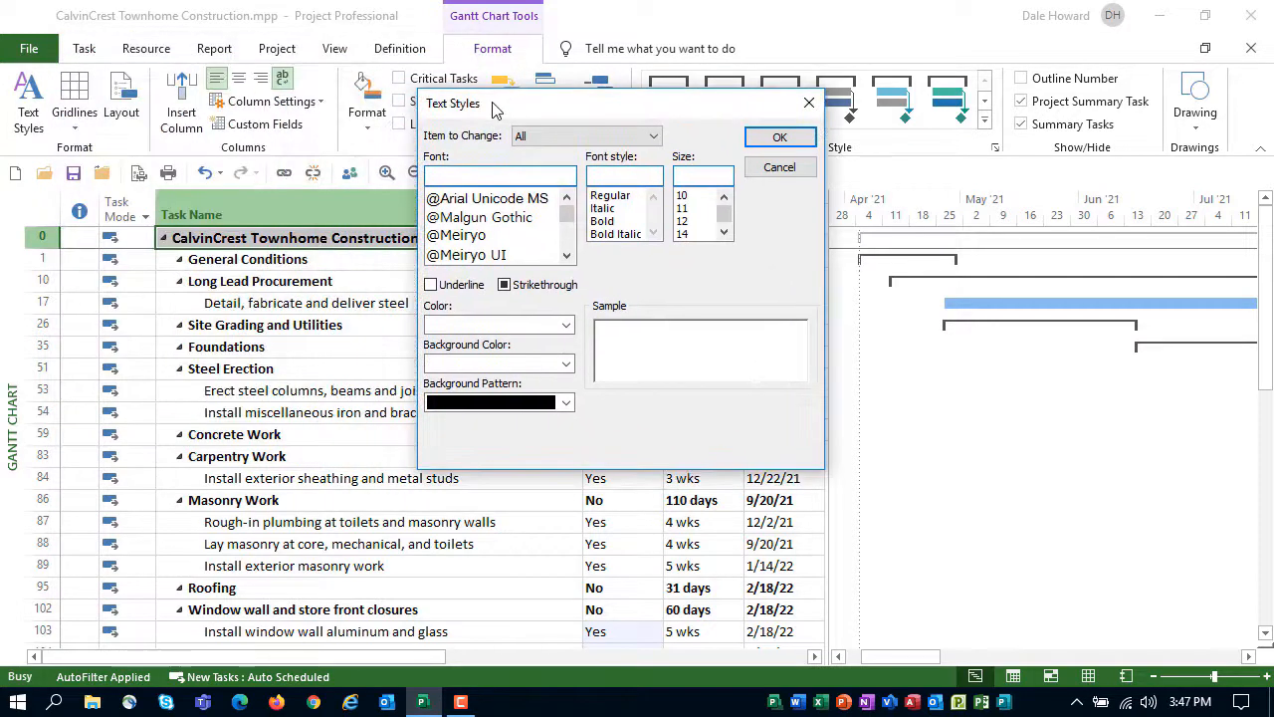
{"action": "left_click", "coordinate": [653, 136]}
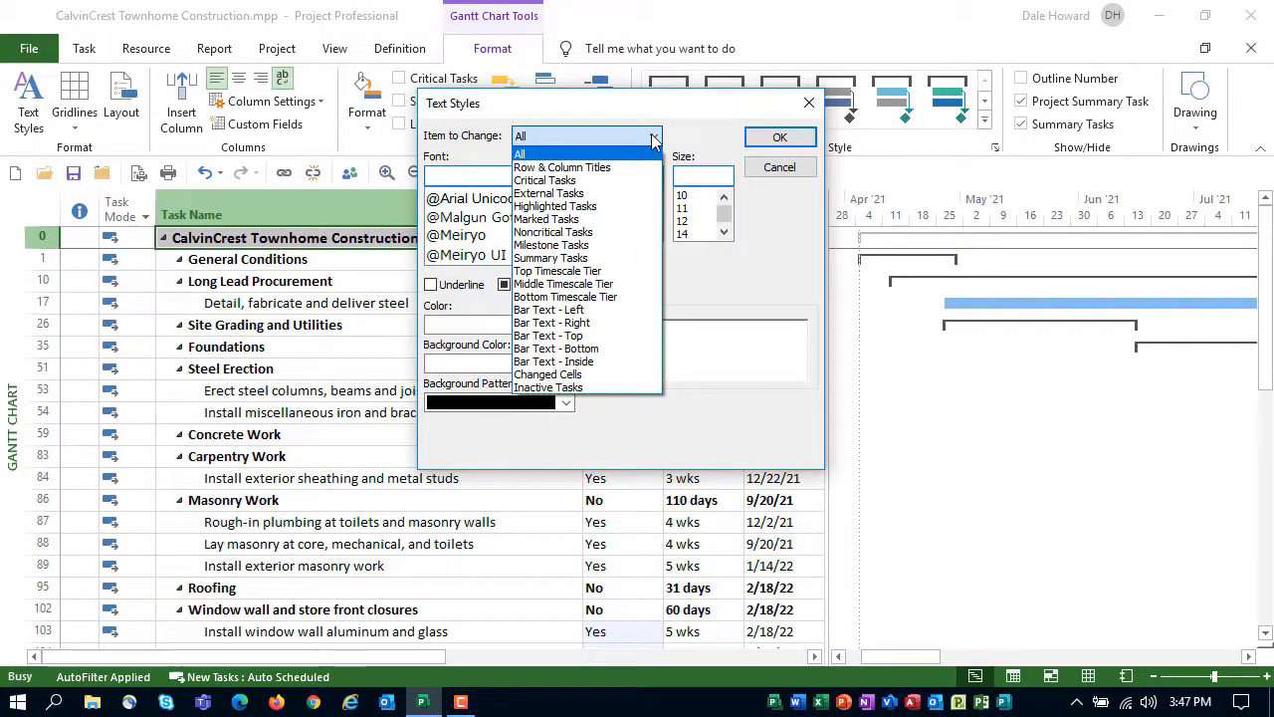
{"action": "left_click", "coordinate": [640, 220]}
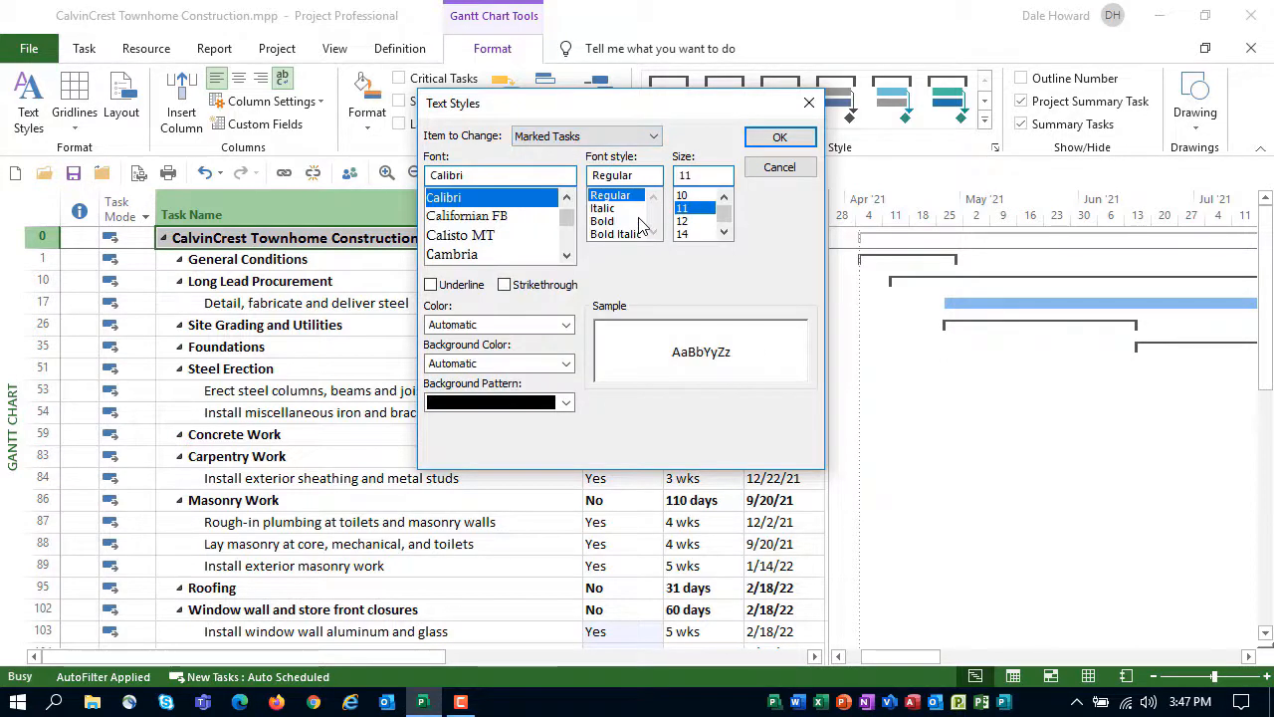
{"action": "left_click", "coordinate": [566, 363]}
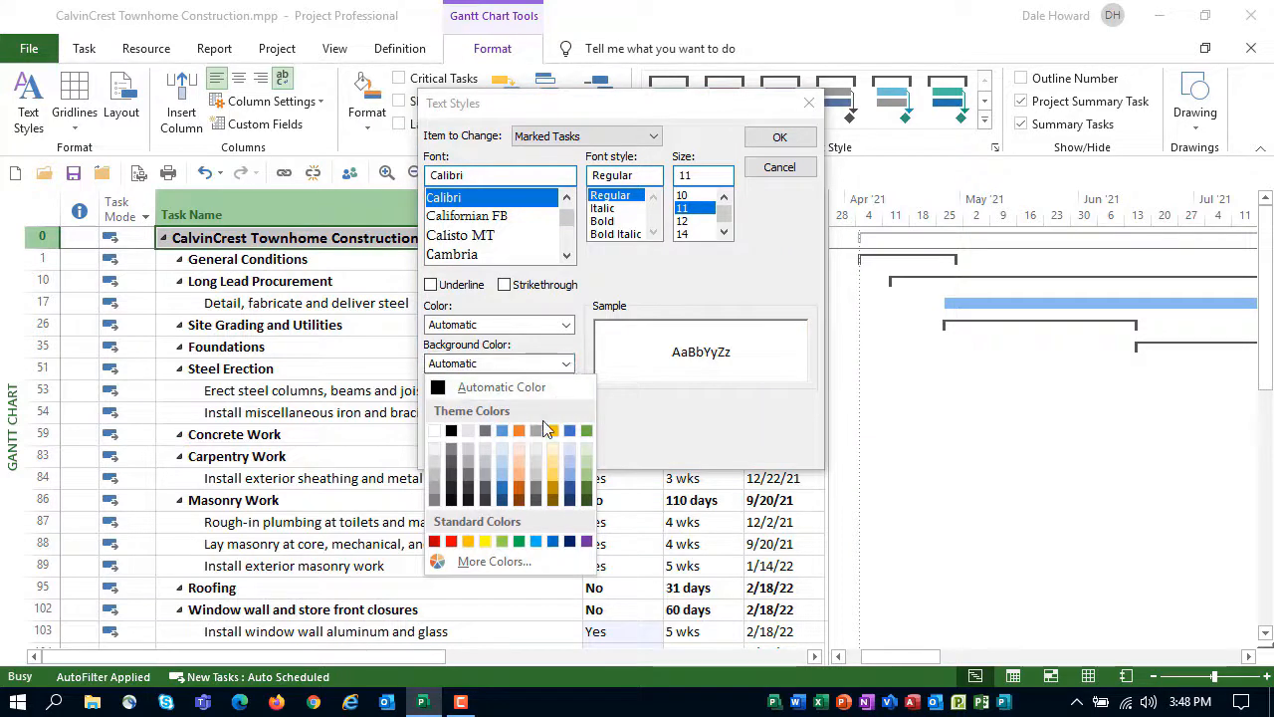
{"action": "left_click", "coordinate": [520, 465]}
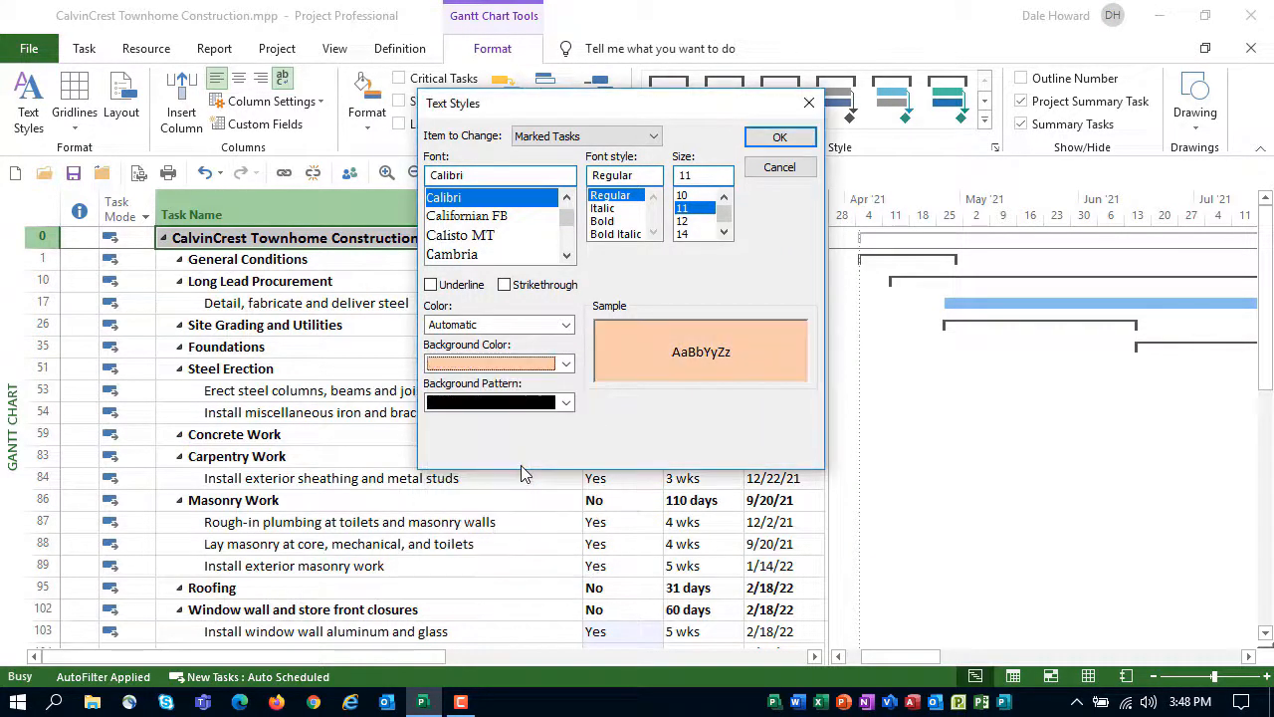
{"action": "left_click", "coordinate": [775, 139]}
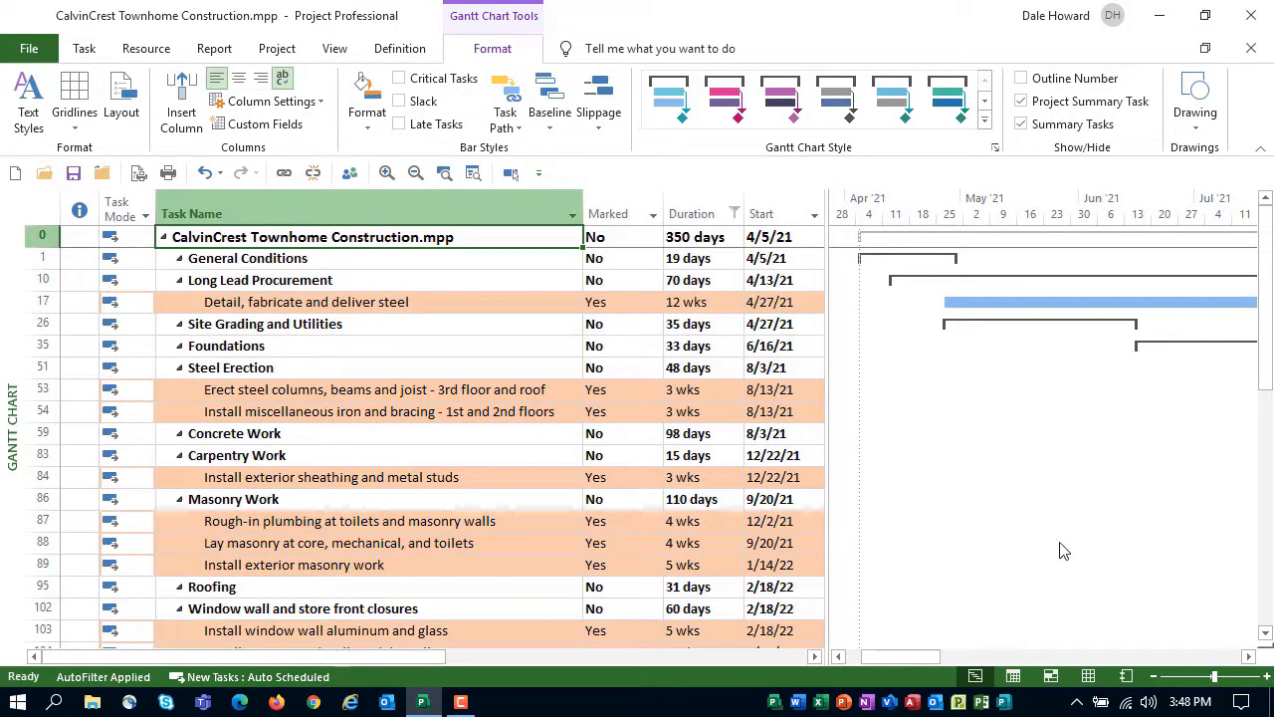
Clear the Duration filter and examine the background formatting of the marked tasks throughout the full task list
{"action": "key", "text": "F3"}
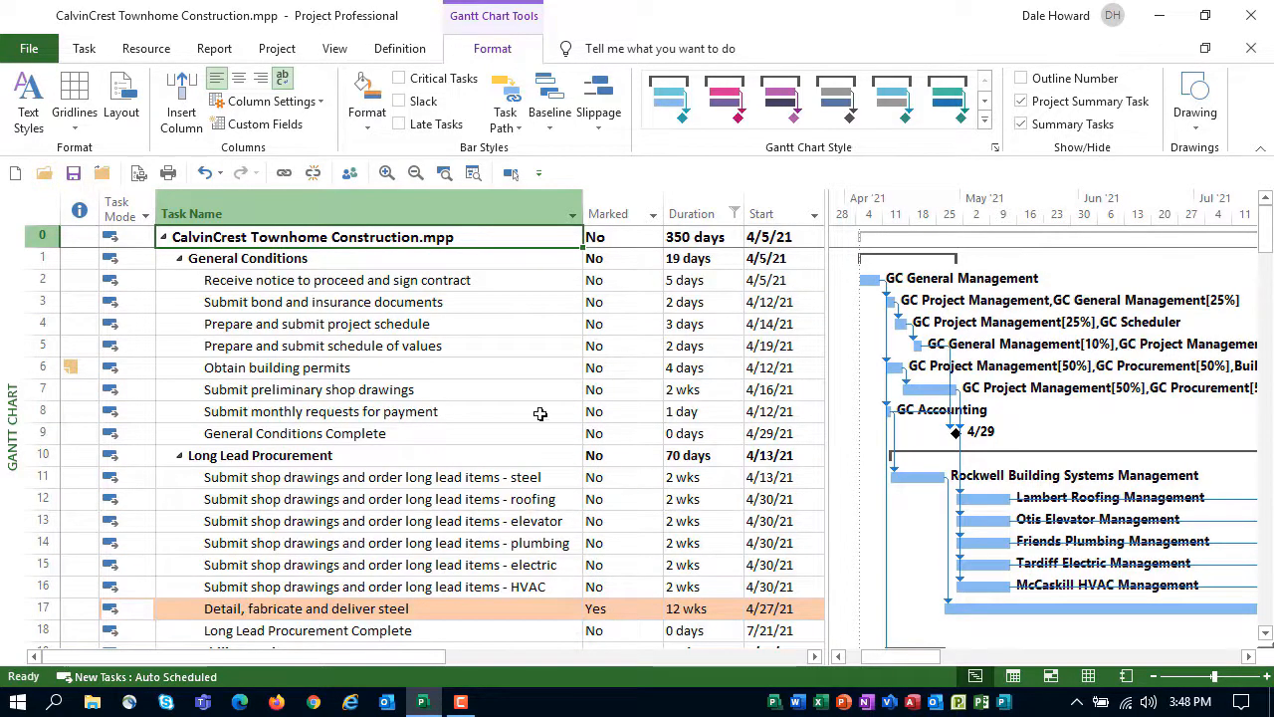
{"action": "scroll", "coordinate": [451, 368], "scroll_direction": "down", "scroll_amount": 3}
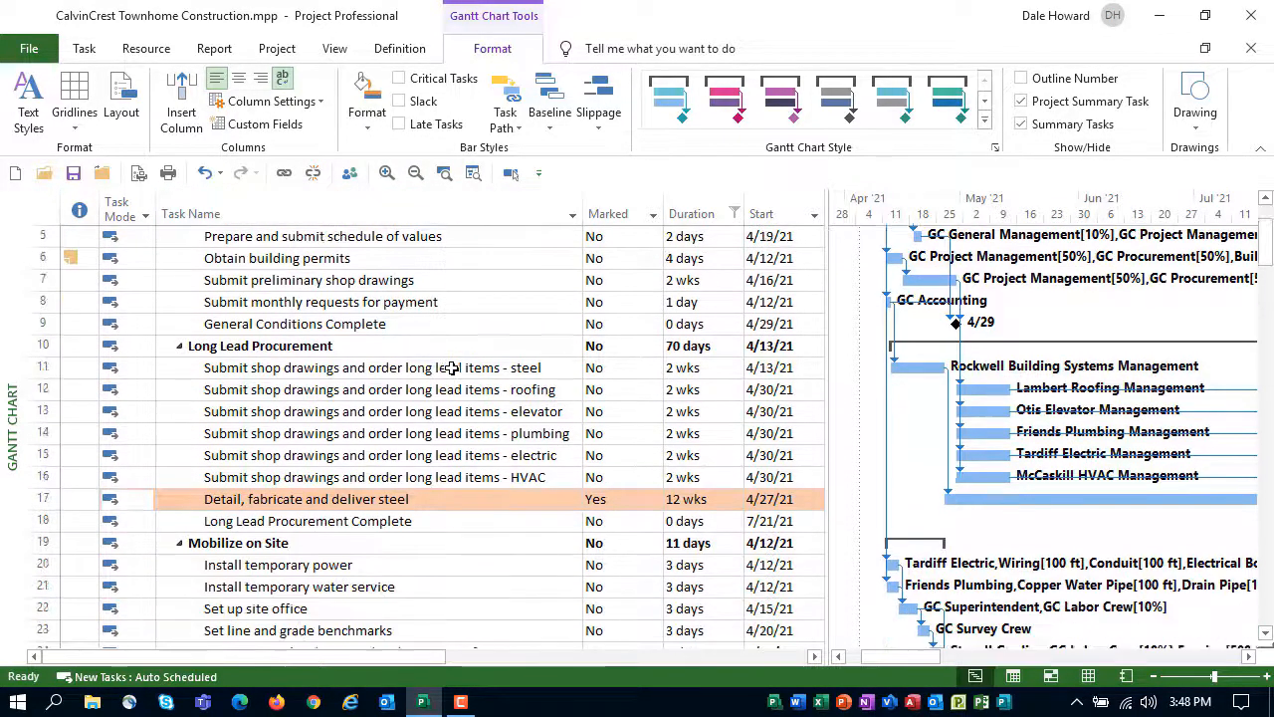
{"action": "scroll", "coordinate": [451, 367], "scroll_direction": "down", "scroll_amount": 5}
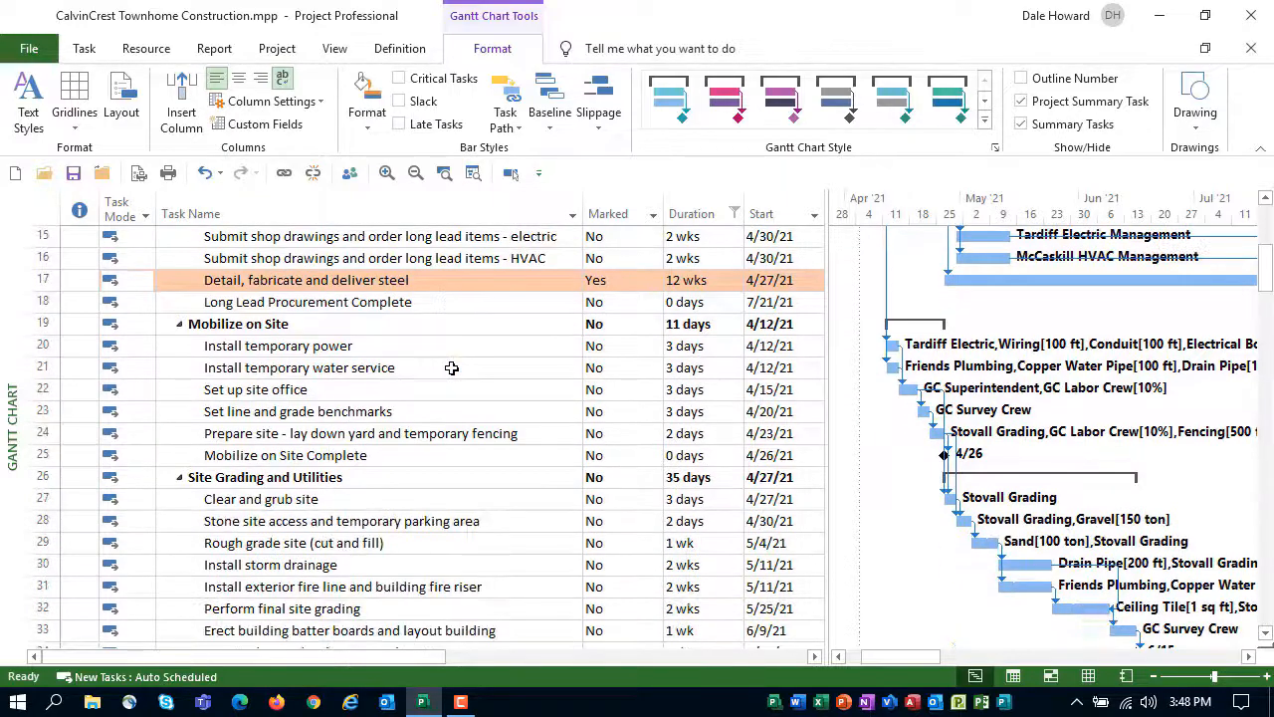
{"action": "scroll", "coordinate": [451, 367], "scroll_direction": "down", "scroll_amount": 7}
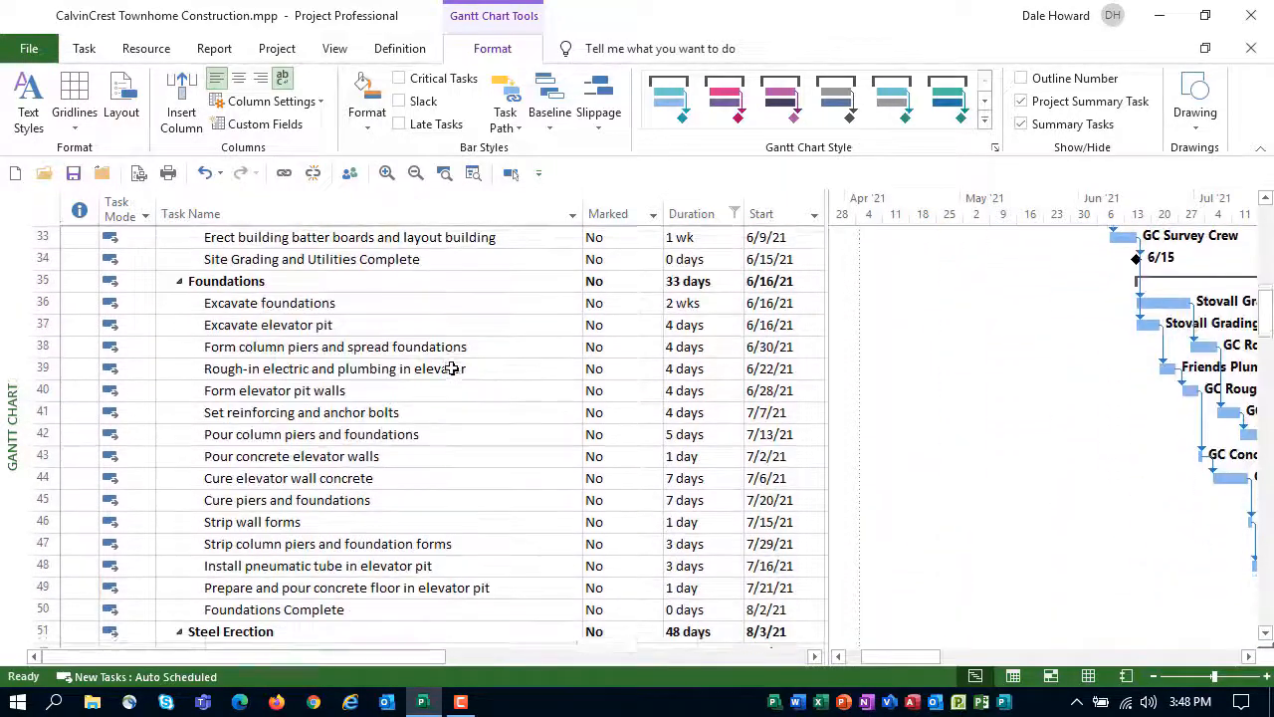
{"action": "scroll", "coordinate": [451, 367], "scroll_direction": "down", "scroll_amount": 1}
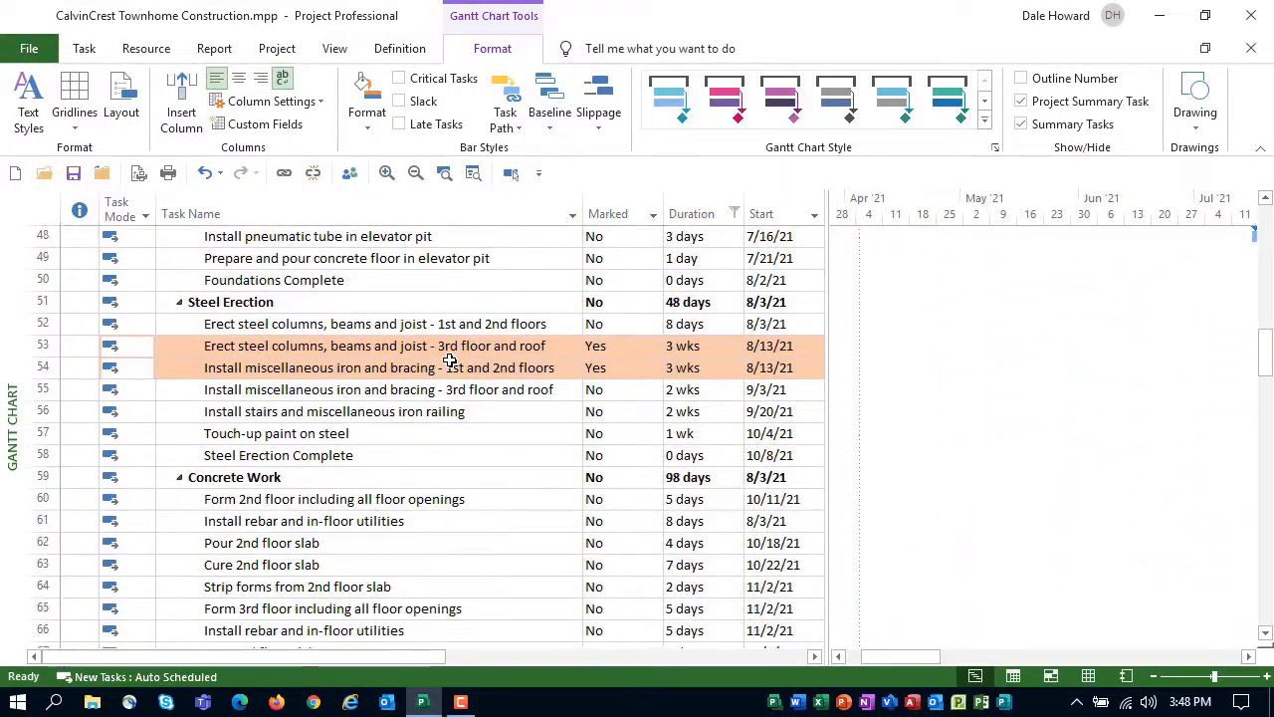
{"action": "scroll", "coordinate": [450, 361], "scroll_direction": "down", "scroll_amount": 7}
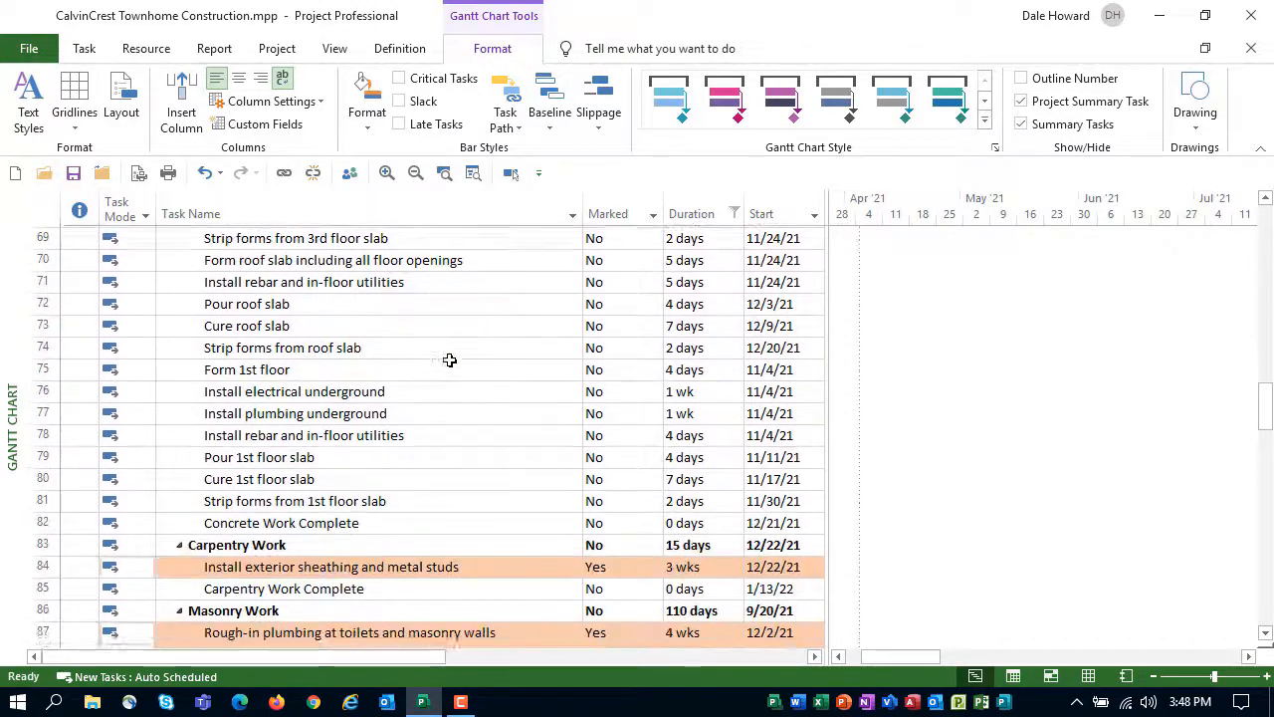
{"action": "scroll", "coordinate": [449, 361], "scroll_direction": "down", "scroll_amount": 6}
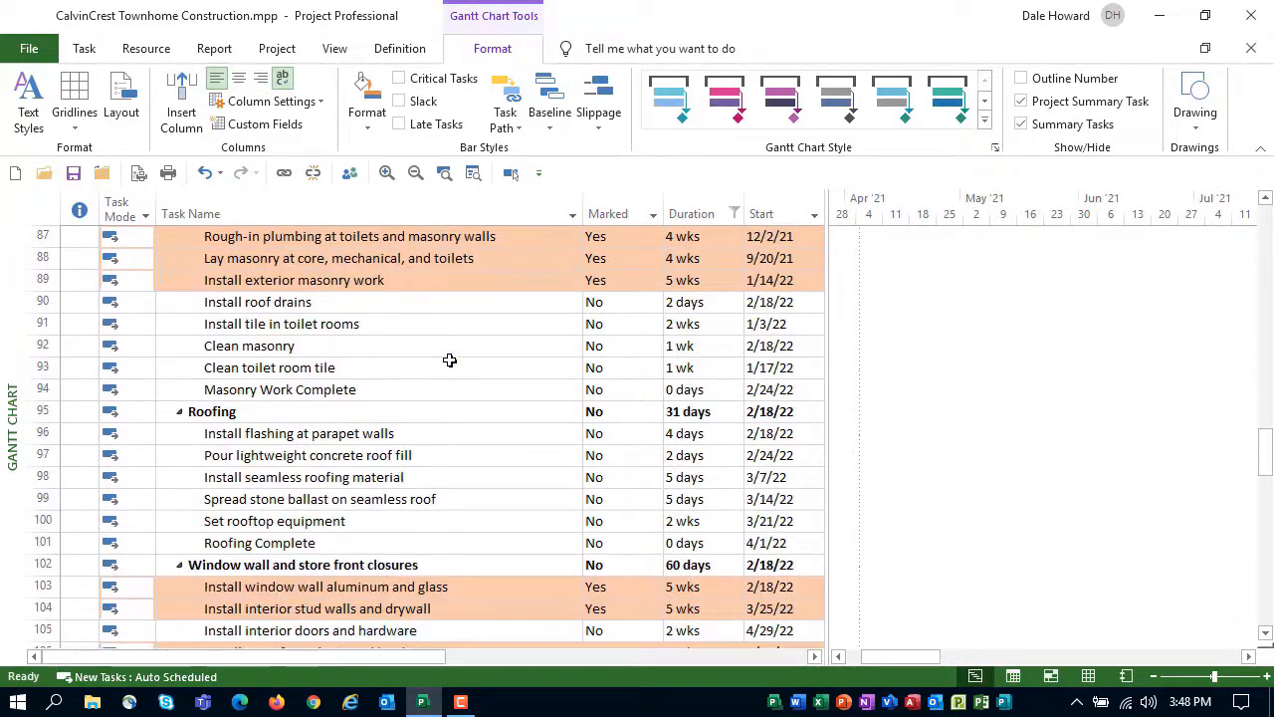
{"action": "scroll", "coordinate": [450, 361], "scroll_direction": "down", "scroll_amount": 8}
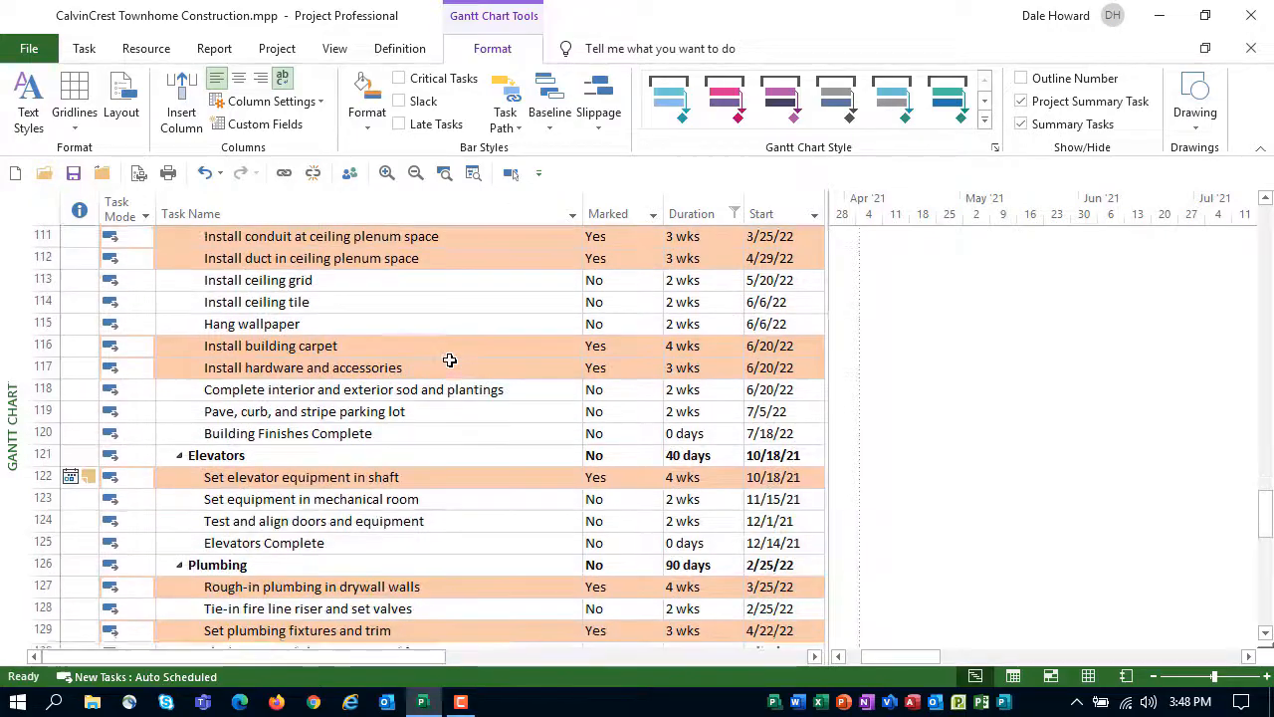
{"action": "scroll", "coordinate": [450, 360], "scroll_direction": "down", "scroll_amount": 3}
{"action": "scroll", "coordinate": [450, 360], "scroll_direction": "up", "scroll_amount": 13}
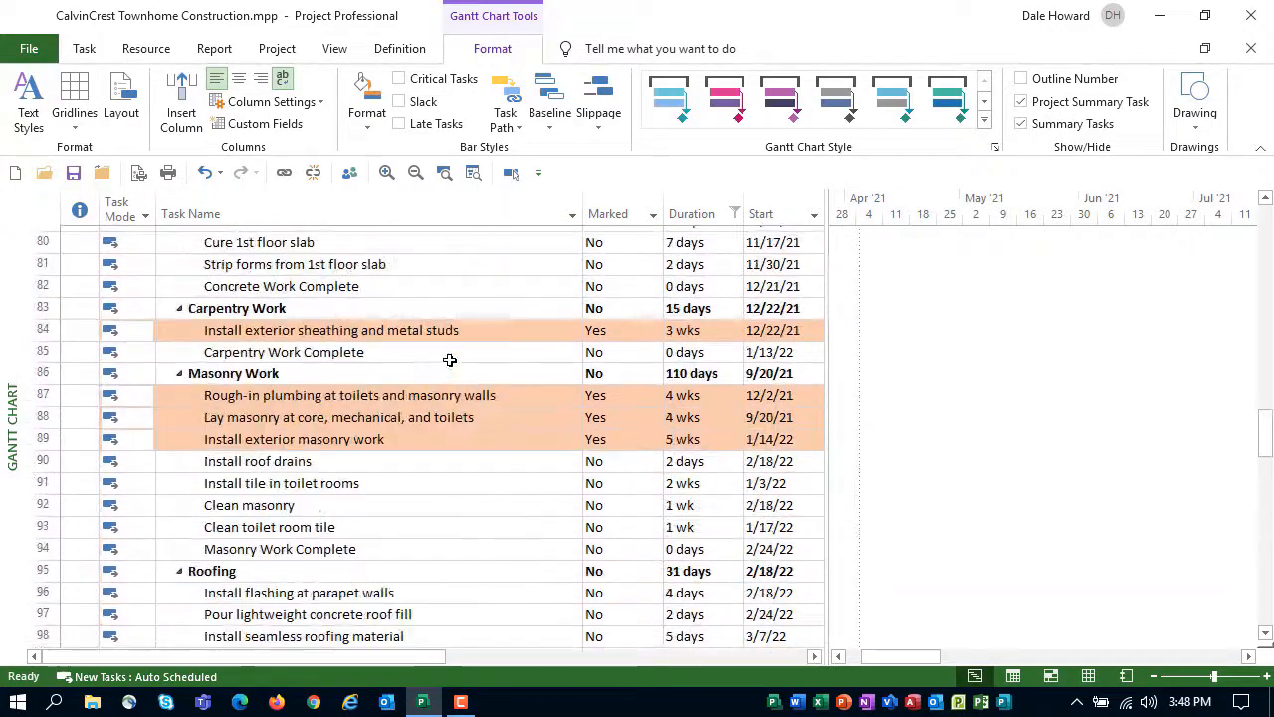
{"action": "scroll", "coordinate": [450, 360], "scroll_direction": "up", "scroll_amount": 20}
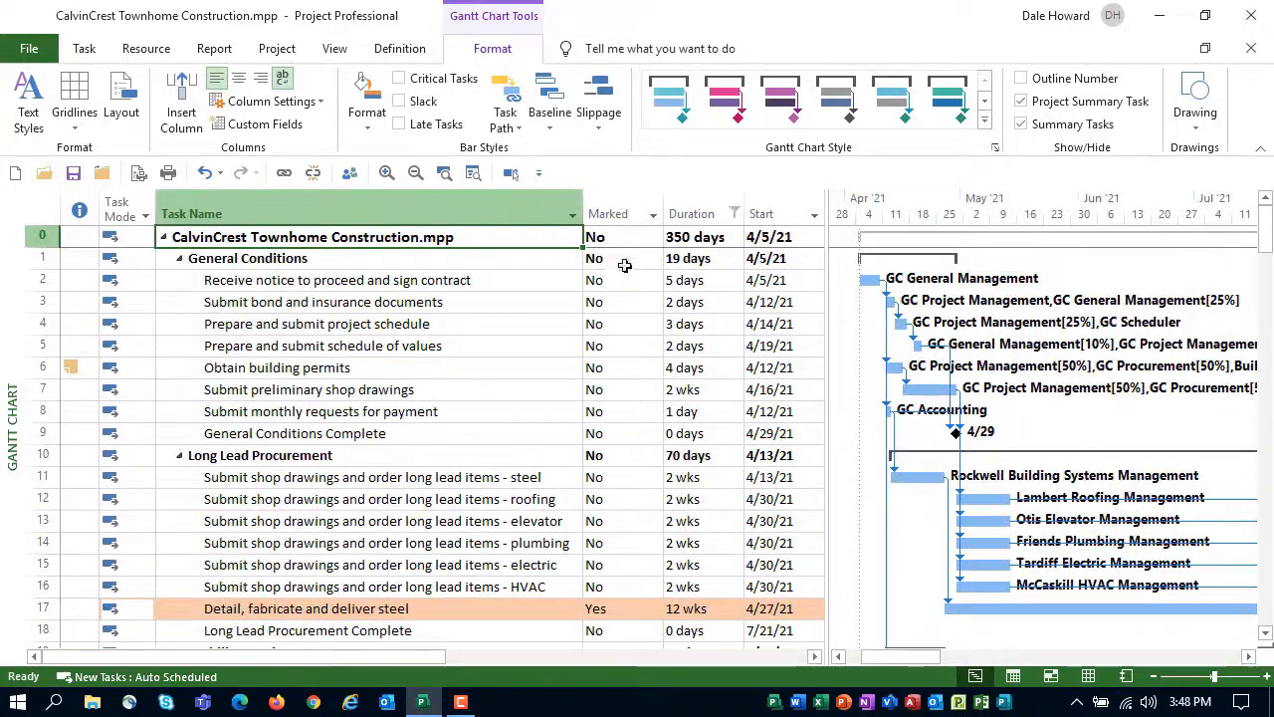
Hide the Marked column and widen the Gantt chart so the task table ends at the Duration column
{"action": "right_click", "coordinate": [618, 213]}
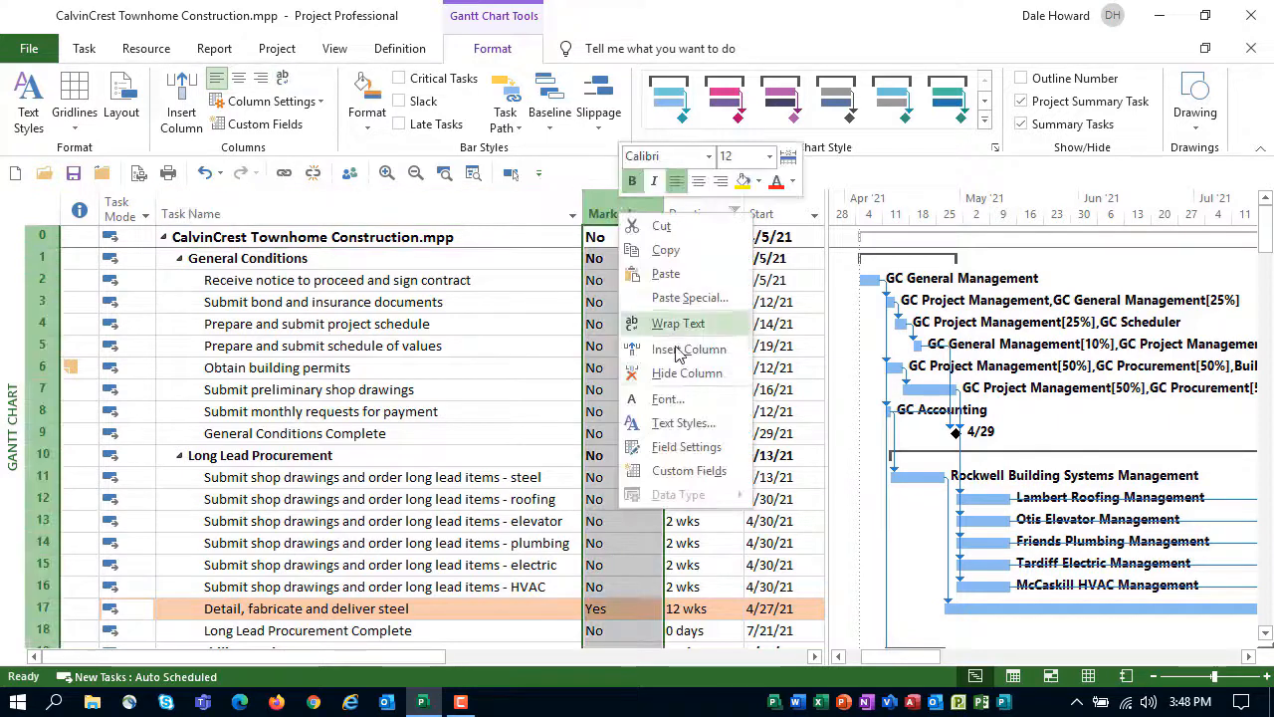
{"action": "left_click", "coordinate": [687, 374]}
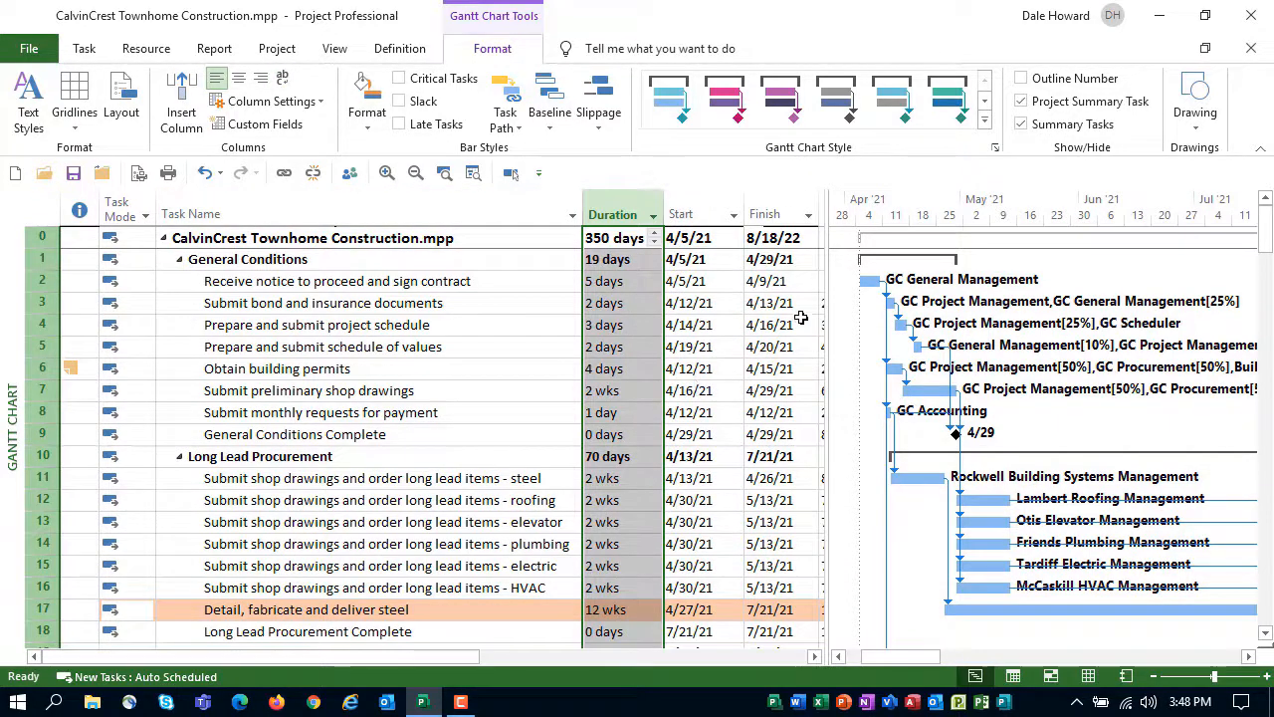
{"action": "left_click_drag", "start_coordinate": [814, 289], "coordinate": [664, 319]}
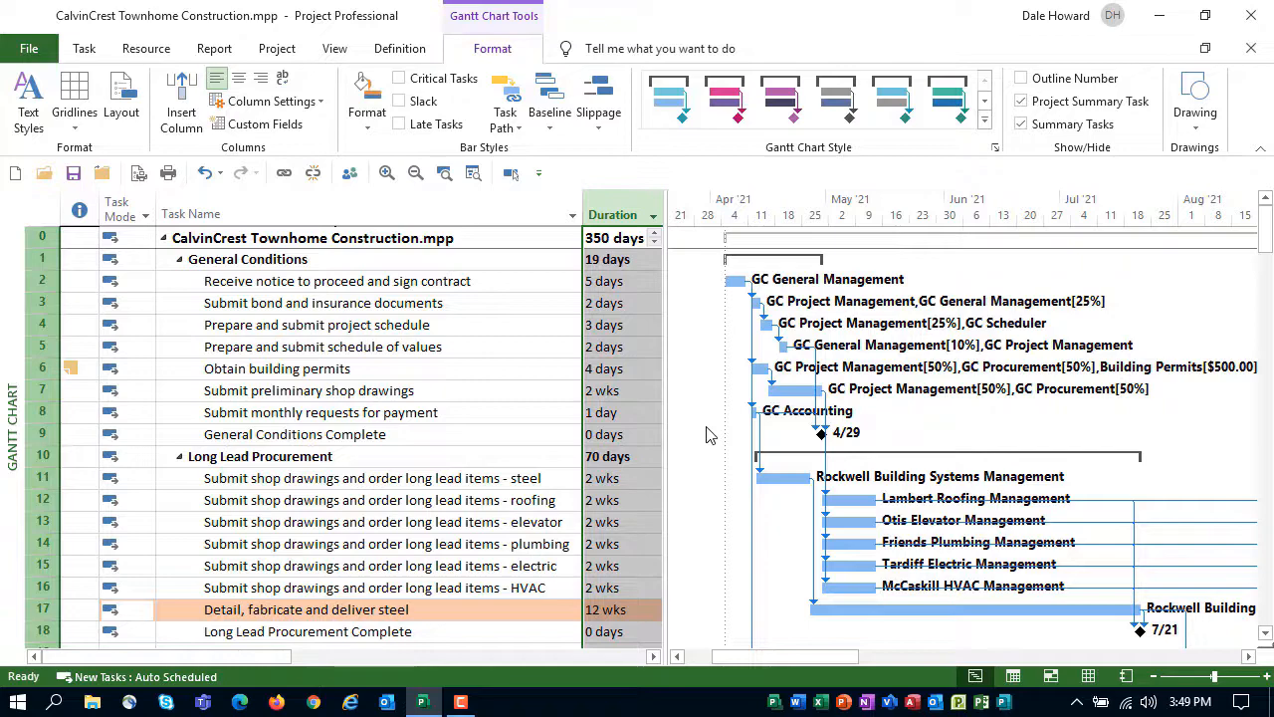
Add a new bar style named Long Duration Tasks in the first blank row below Manual Progress
{"action": "double_click", "coordinate": [709, 434]}
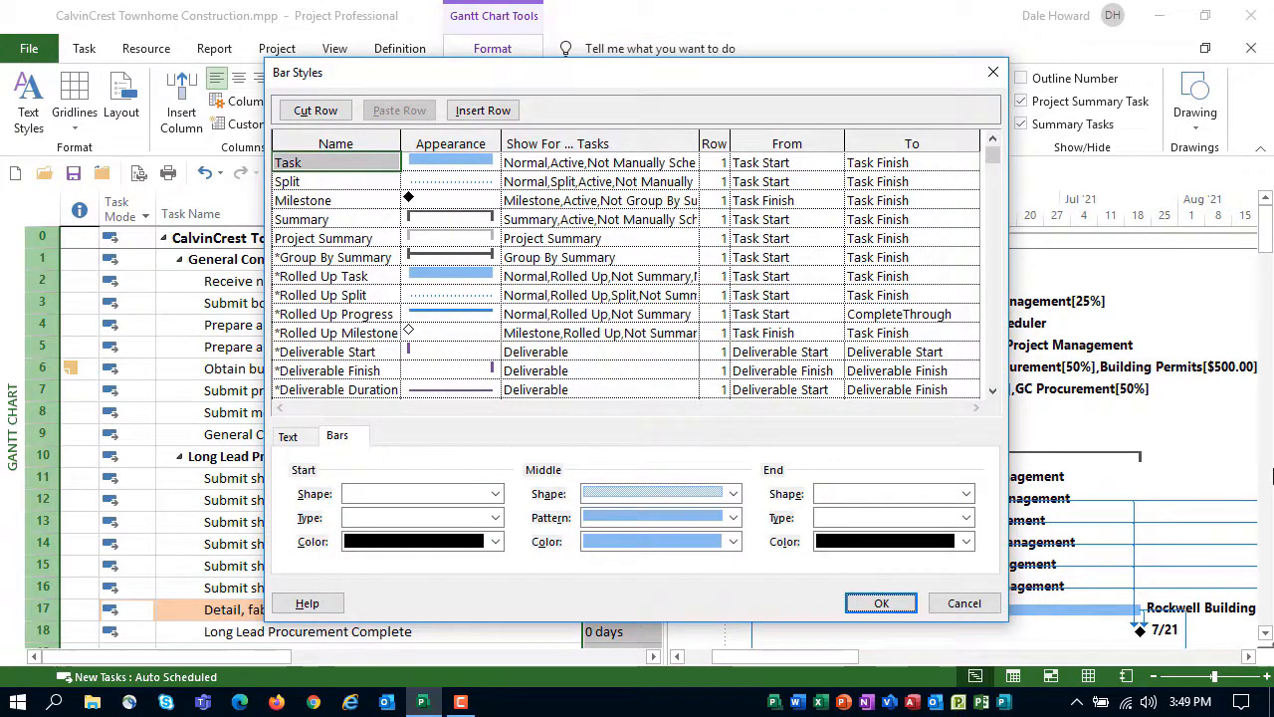
{"action": "left_click", "coordinate": [996, 328]}
{"action": "scroll", "coordinate": [996, 331], "scroll_direction": "down", "scroll_amount": 10}
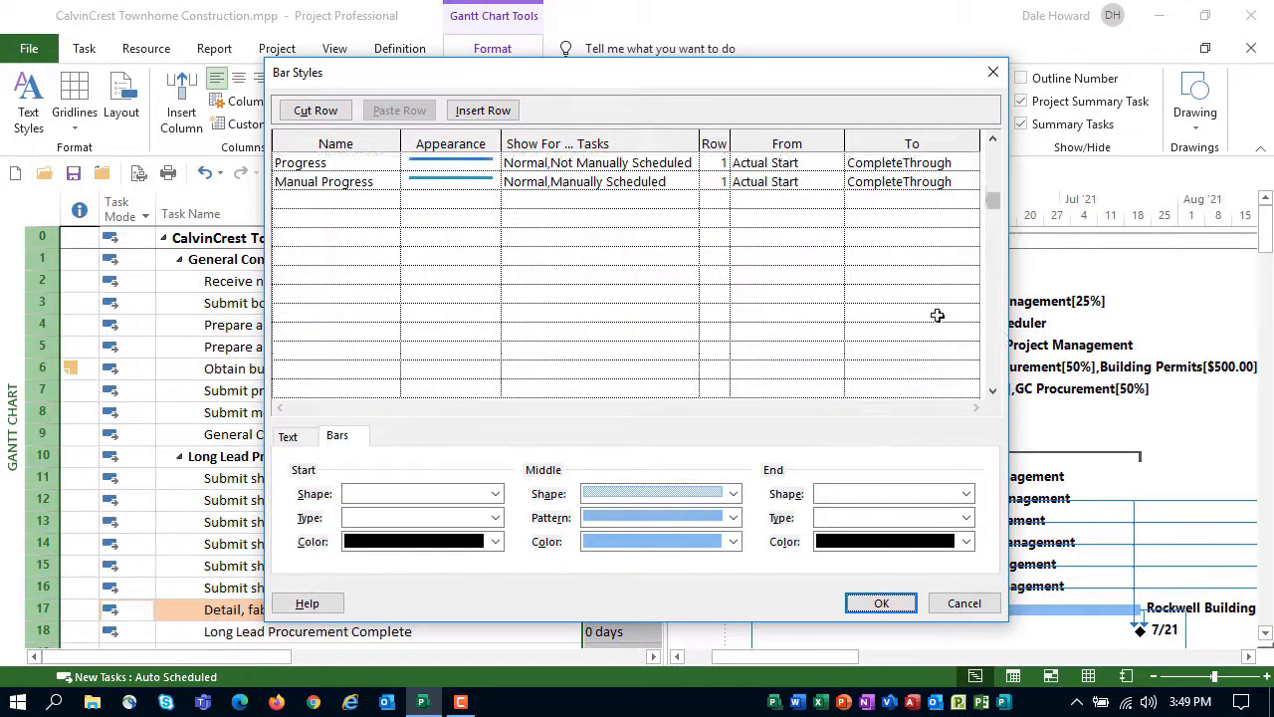
{"action": "left_click", "coordinate": [364, 199]}
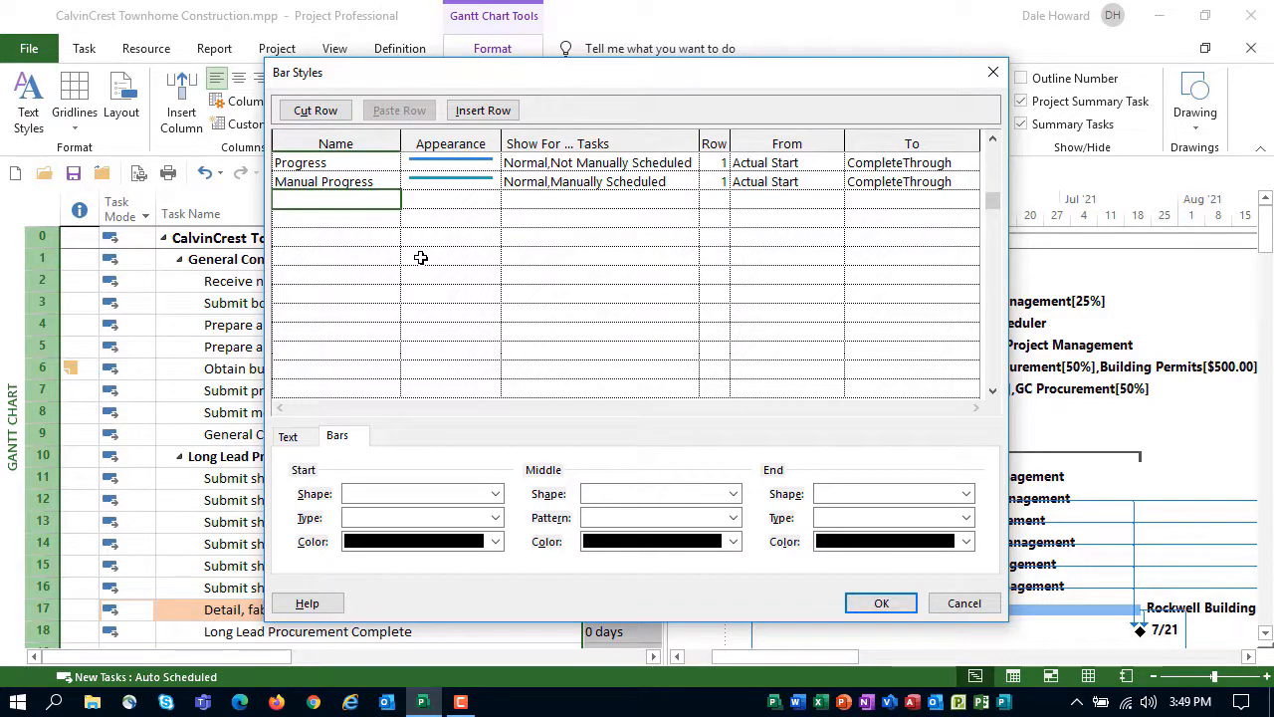
{"action": "type", "text": "Long Duration Tasks"}
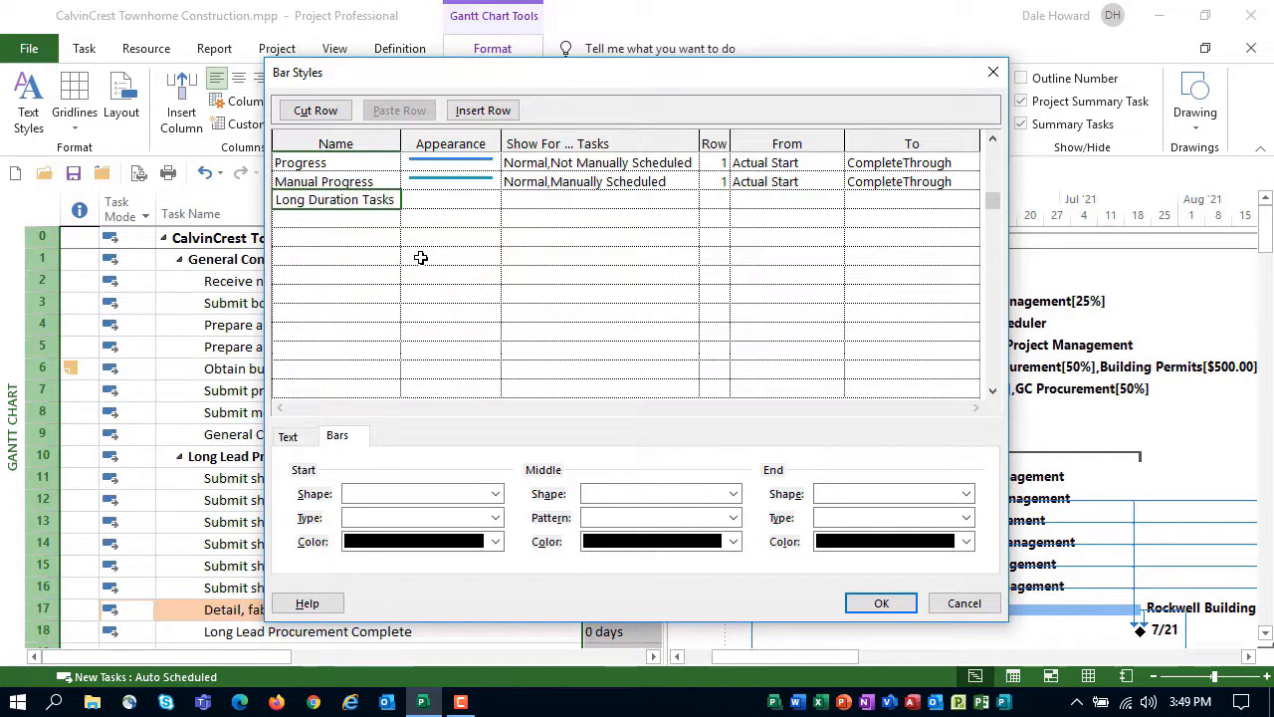
{"action": "key", "text": "Tab"}
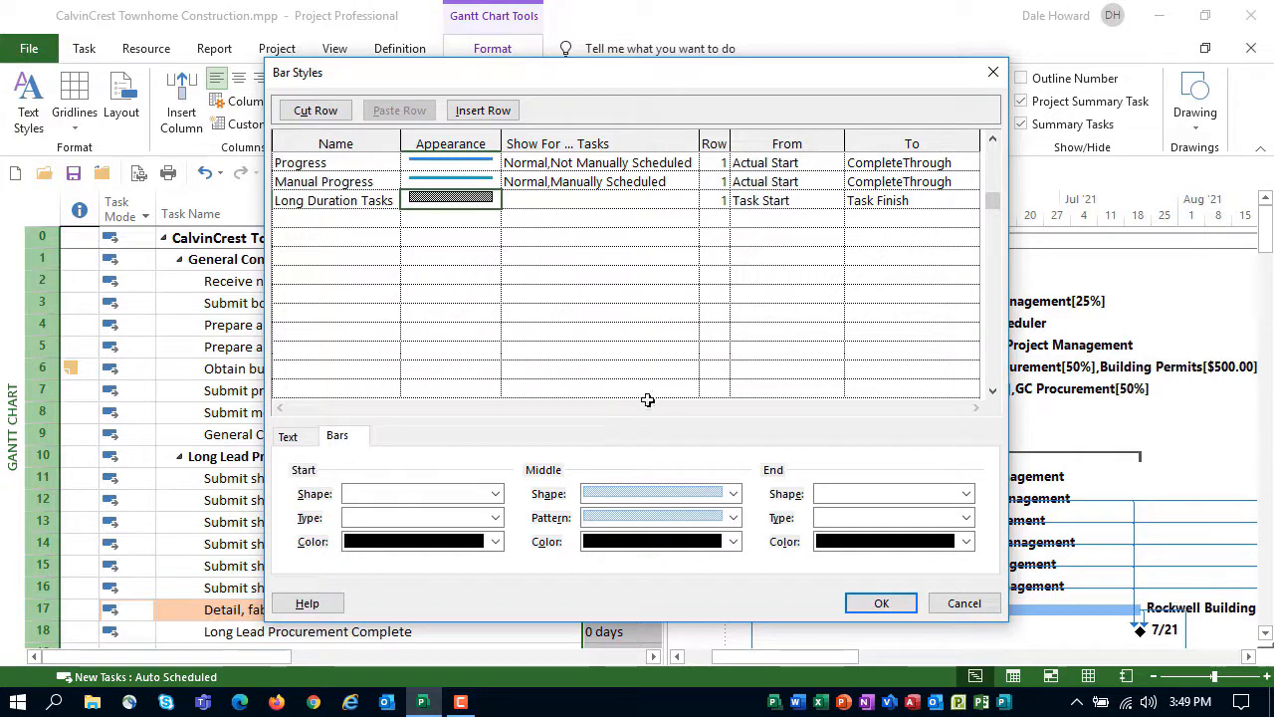
Give the Long Duration Tasks bar a solid middle pattern in Orange, Lighter 60%
{"action": "left_click", "coordinate": [733, 517]}
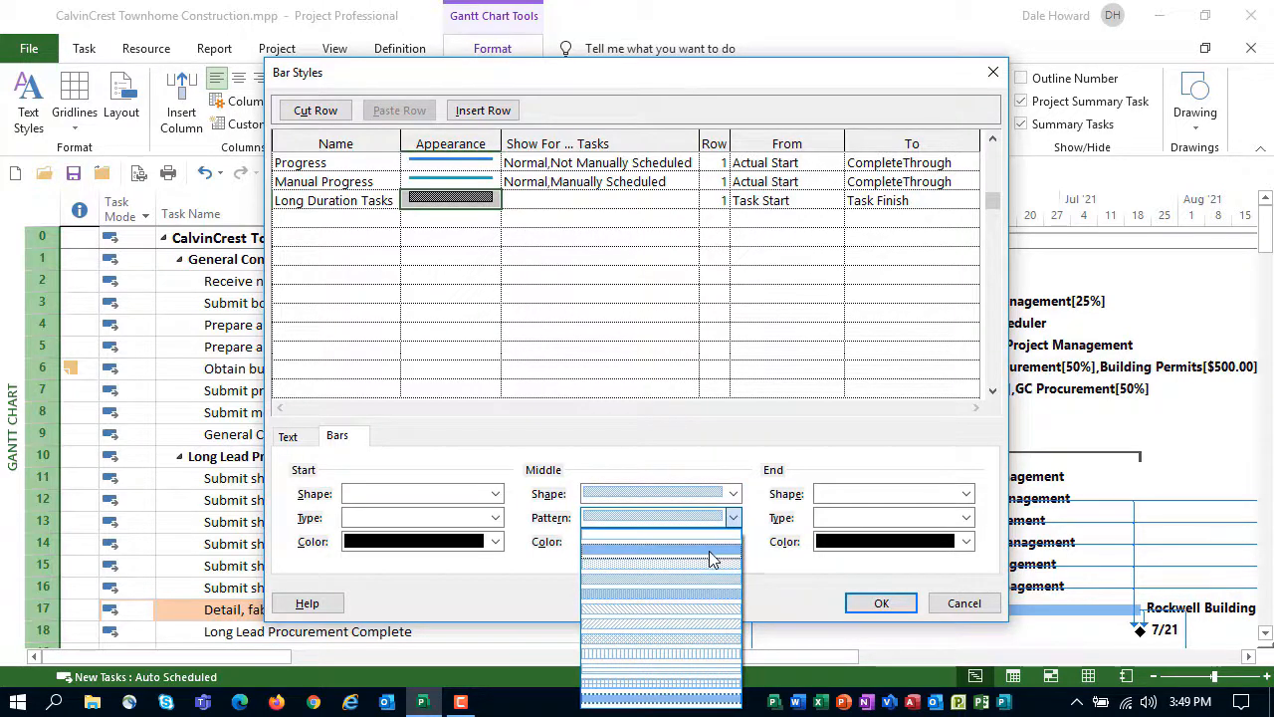
{"action": "left_click", "coordinate": [710, 559]}
{"action": "left_click", "coordinate": [732, 541]}
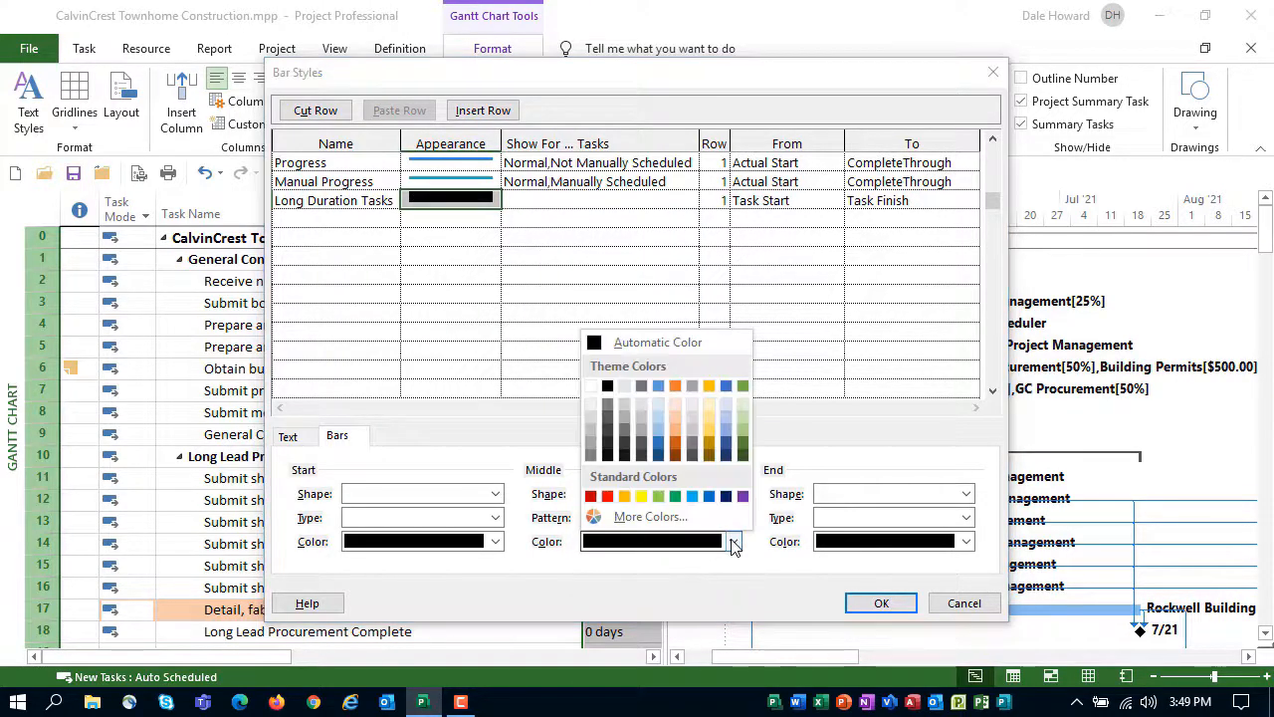
{"action": "left_click", "coordinate": [672, 419]}
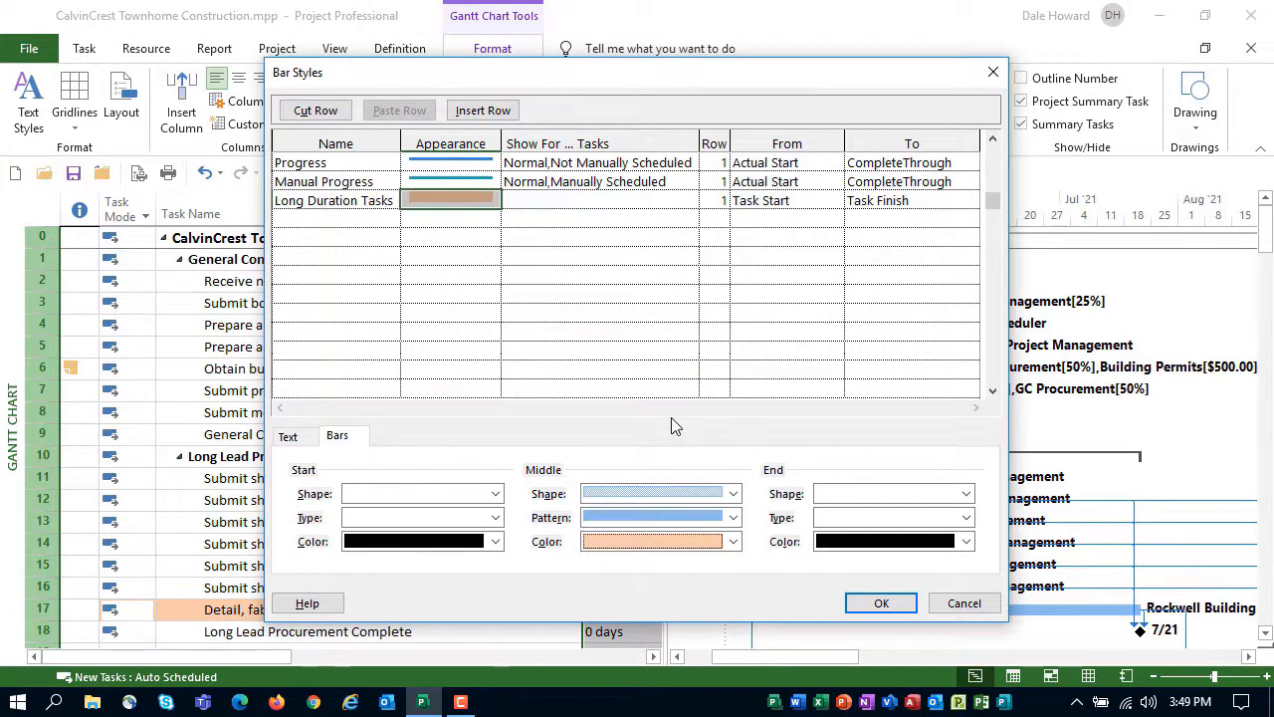
Set the Long Duration Tasks bar style to show for Marked tasks and apply the bar styles
{"action": "left_click", "coordinate": [618, 203]}
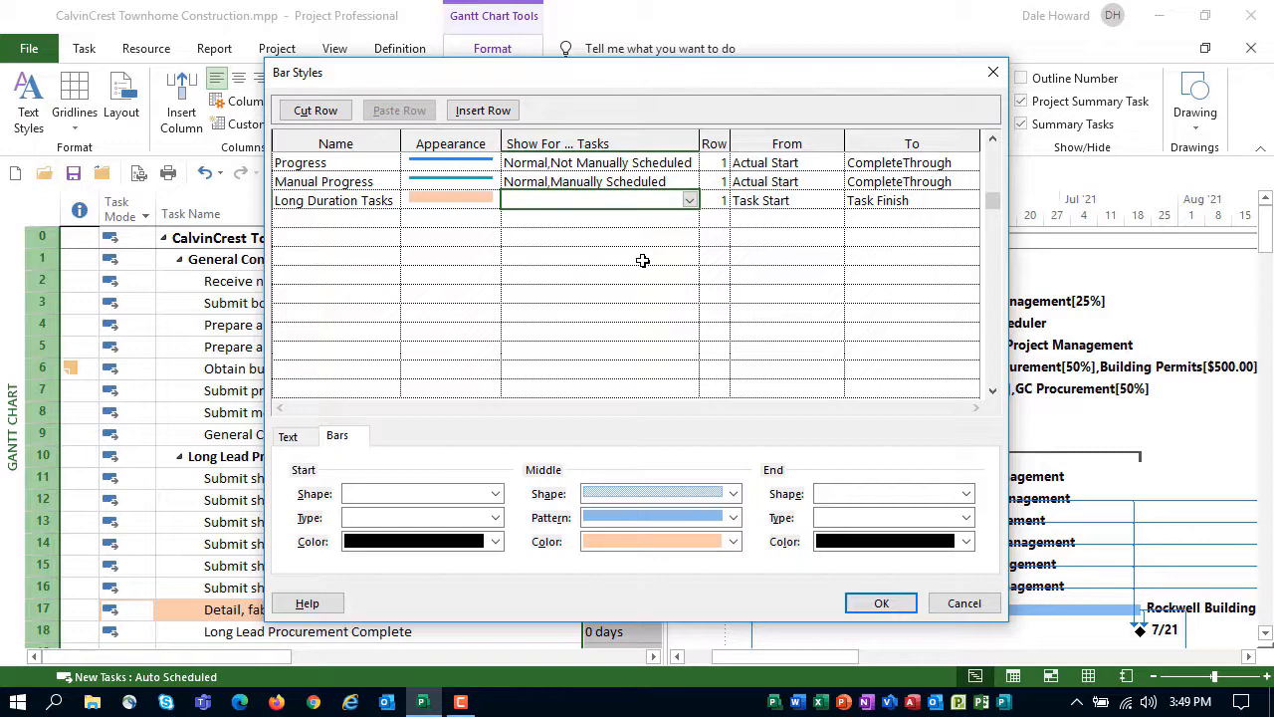
{"action": "left_click", "coordinate": [691, 202]}
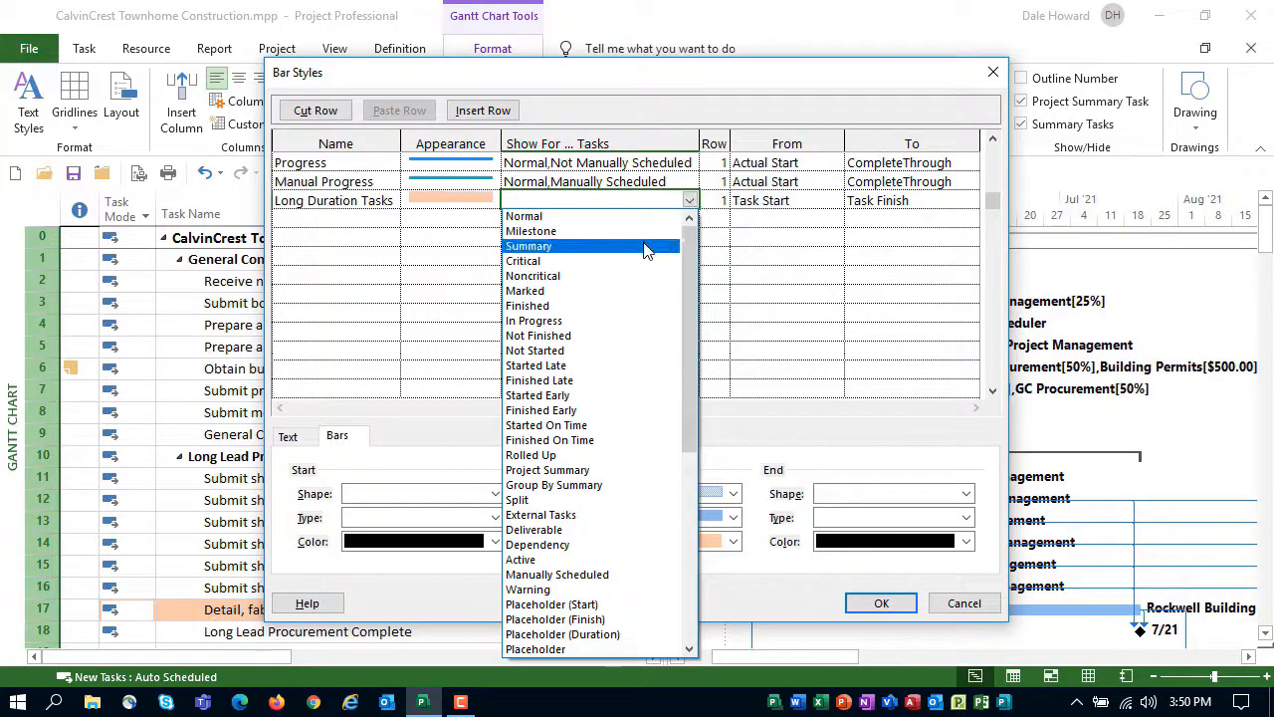
{"action": "left_click", "coordinate": [583, 291]}
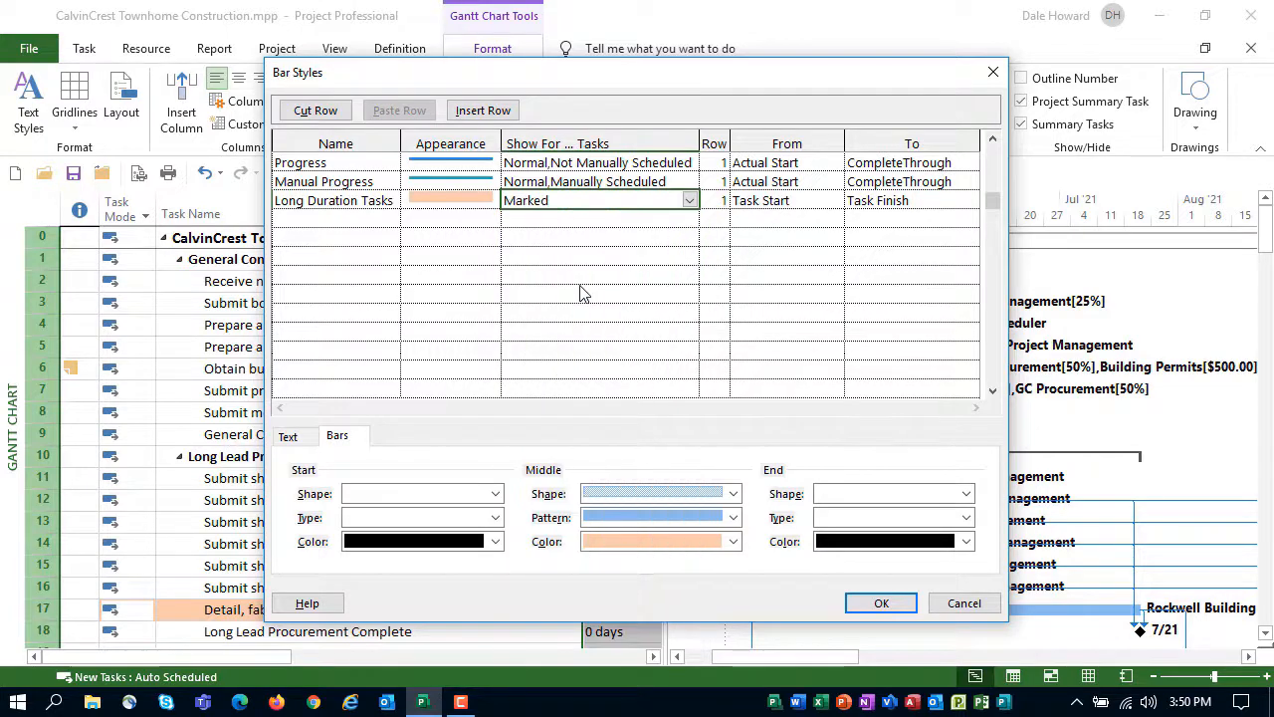
{"action": "left_click", "coordinate": [891, 608]}
{"action": "left_click", "coordinate": [891, 608]}
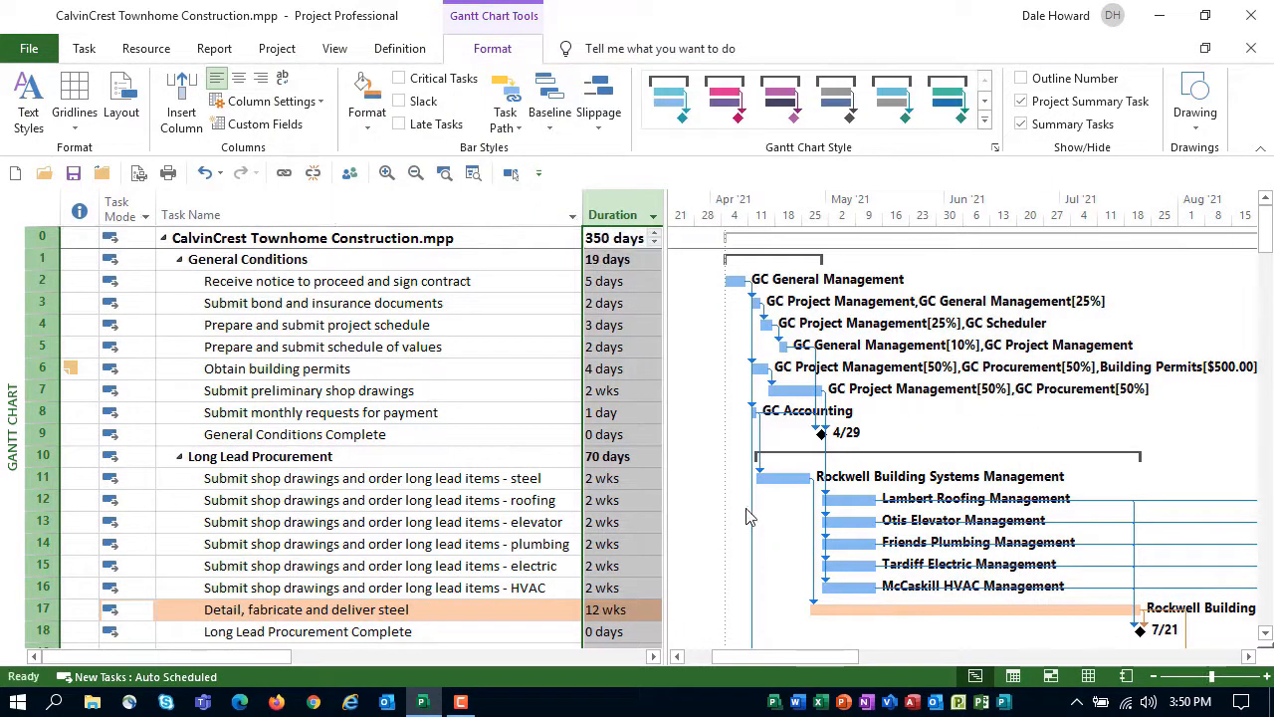
Examine the bar colors of the marked tasks in the Gantt chart, including the steel erection tasks in rows 53 and 54
{"action": "scroll", "coordinate": [751, 515], "scroll_direction": "down", "scroll_amount": 2}
{"action": "scroll", "coordinate": [751, 516], "scroll_direction": "down", "scroll_amount": 7}
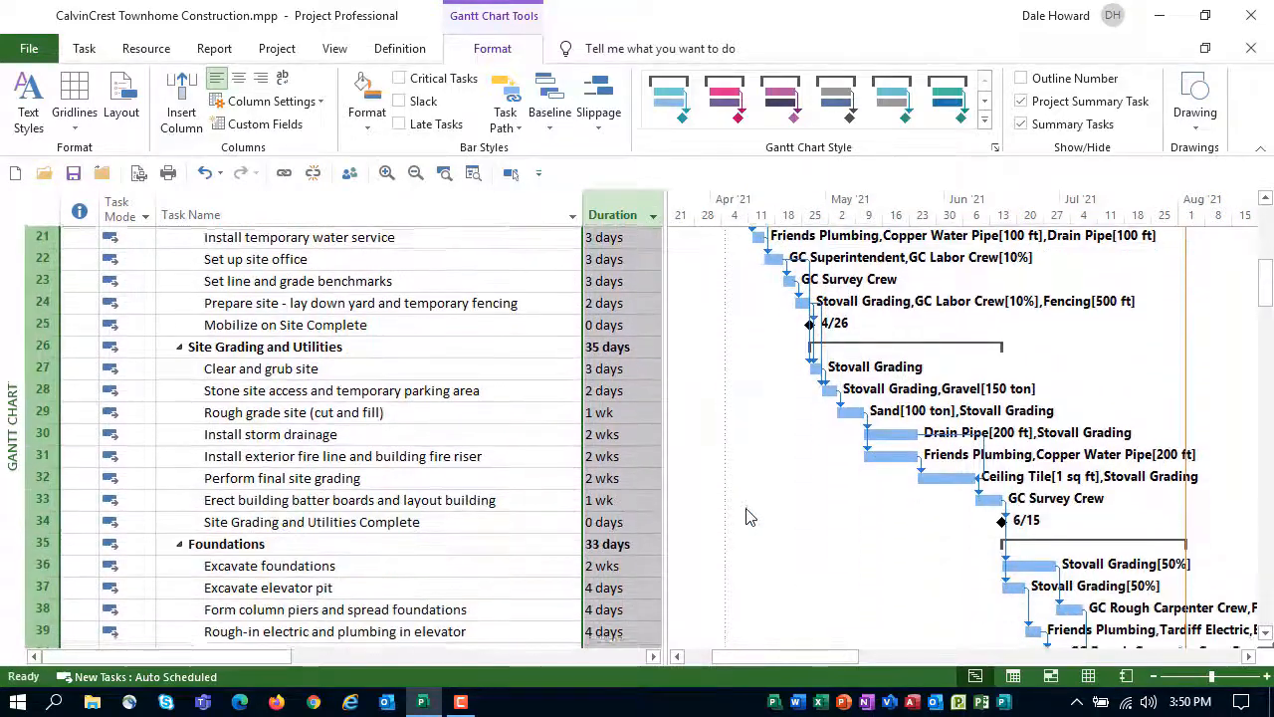
{"action": "scroll", "coordinate": [752, 516], "scroll_direction": "down", "scroll_amount": 6}
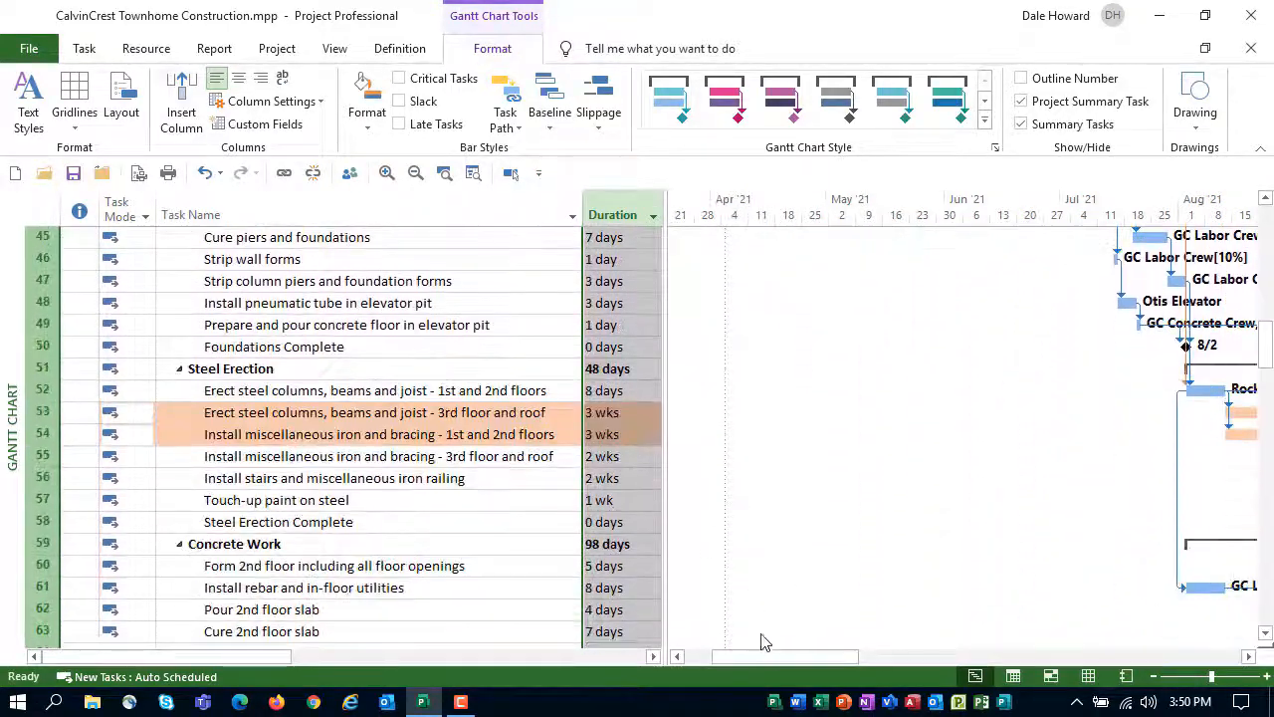
{"action": "left_click_drag", "start_coordinate": [759, 667], "coordinate": [862, 674]}
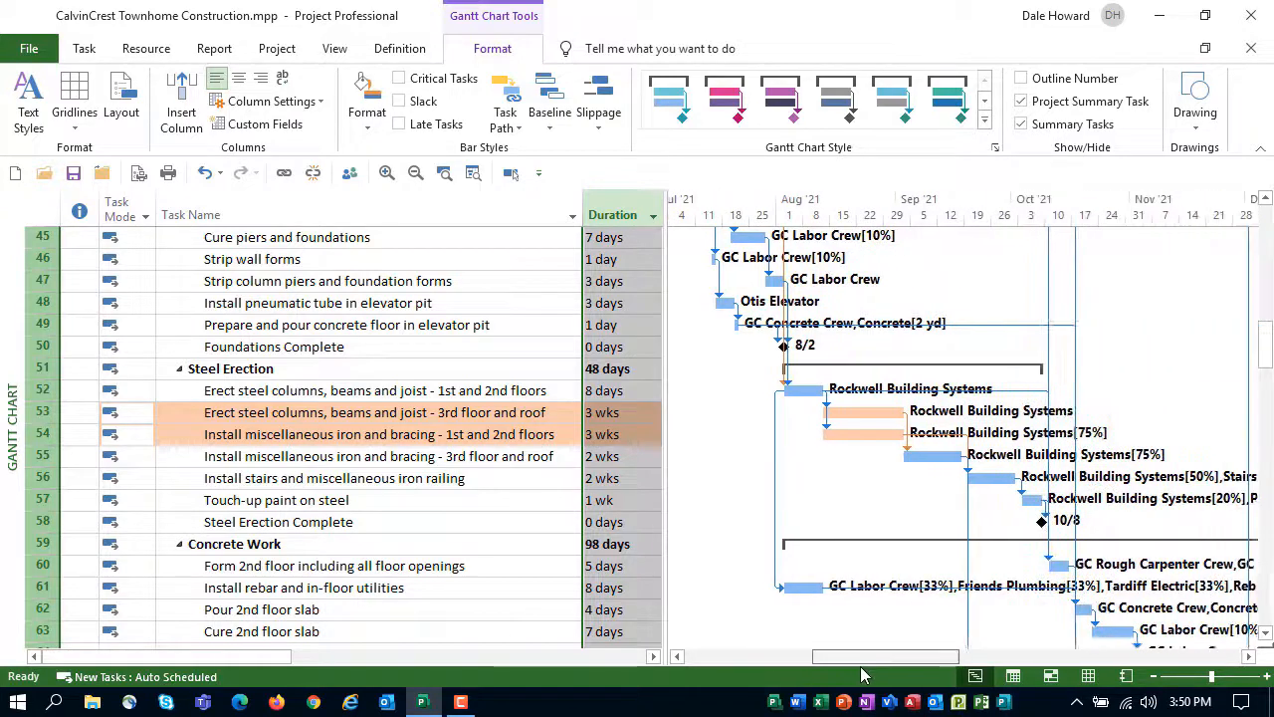
{"action": "left_click", "coordinate": [500, 412]}
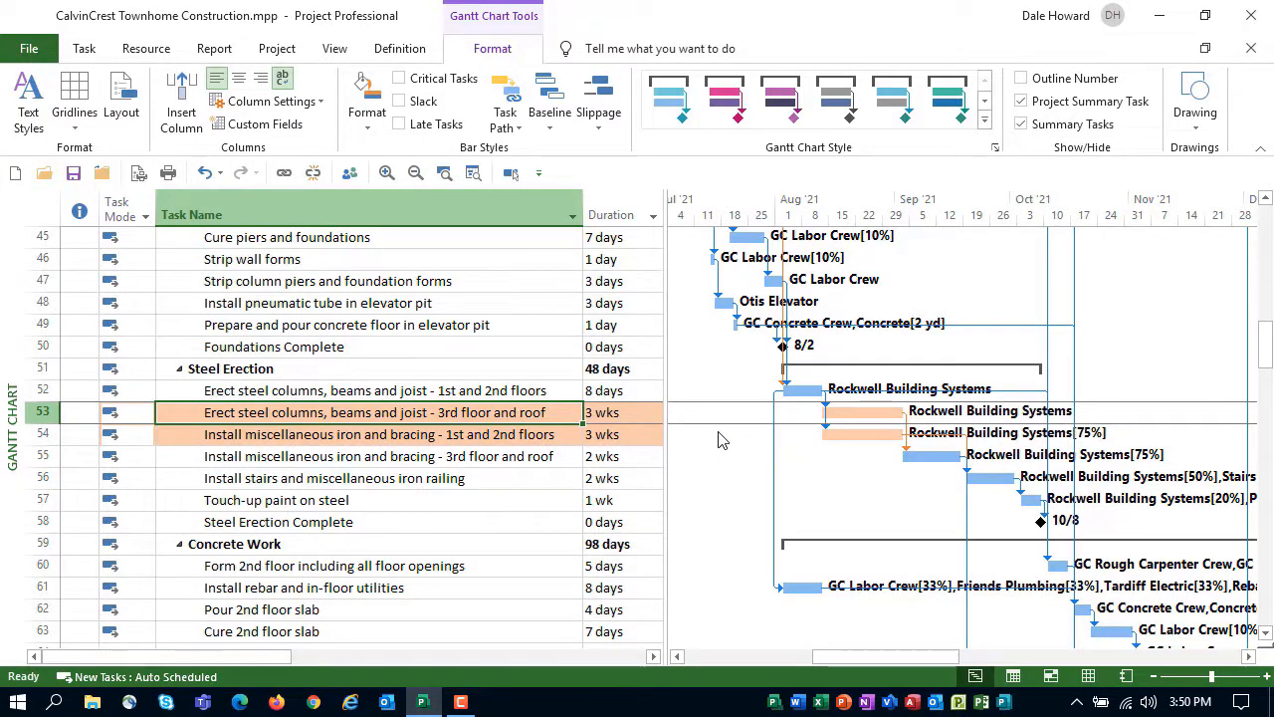
{"action": "scroll", "coordinate": [721, 440], "scroll_direction": "down", "scroll_amount": 2}
{"action": "scroll", "coordinate": [720, 440], "scroll_direction": "down", "scroll_amount": 2}
{"action": "scroll", "coordinate": [719, 440], "scroll_direction": "up", "scroll_amount": 15}
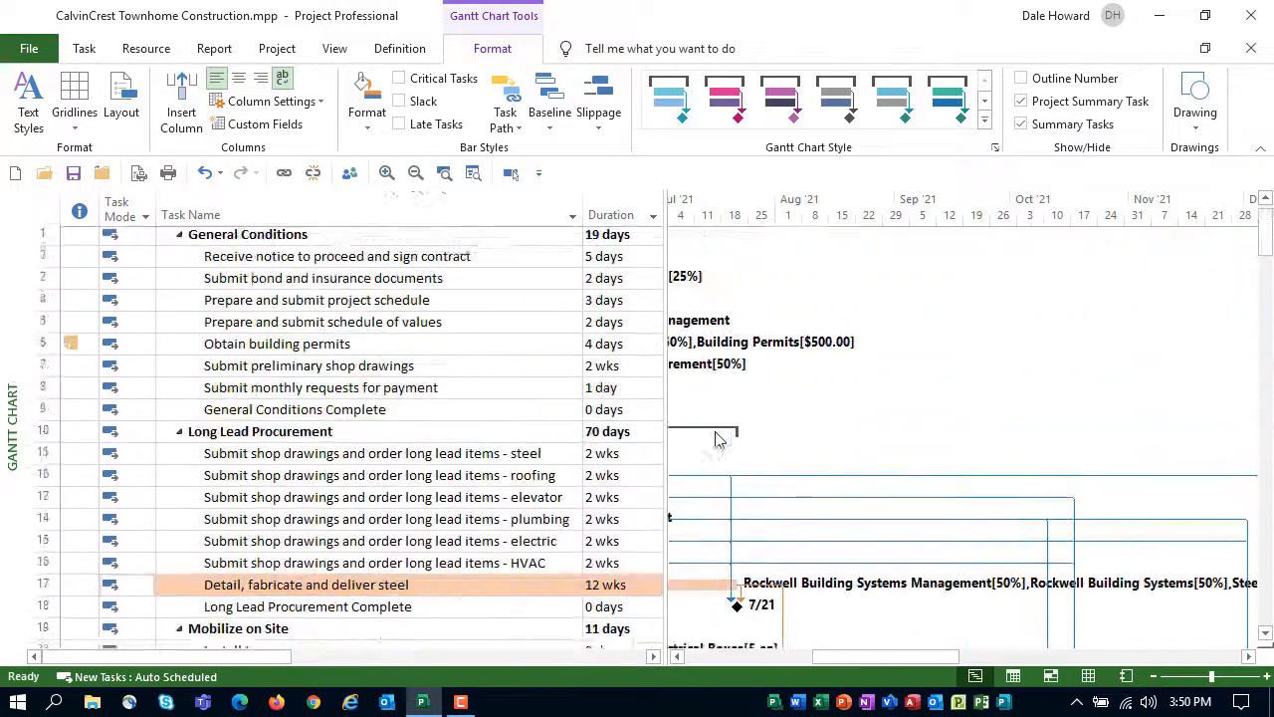